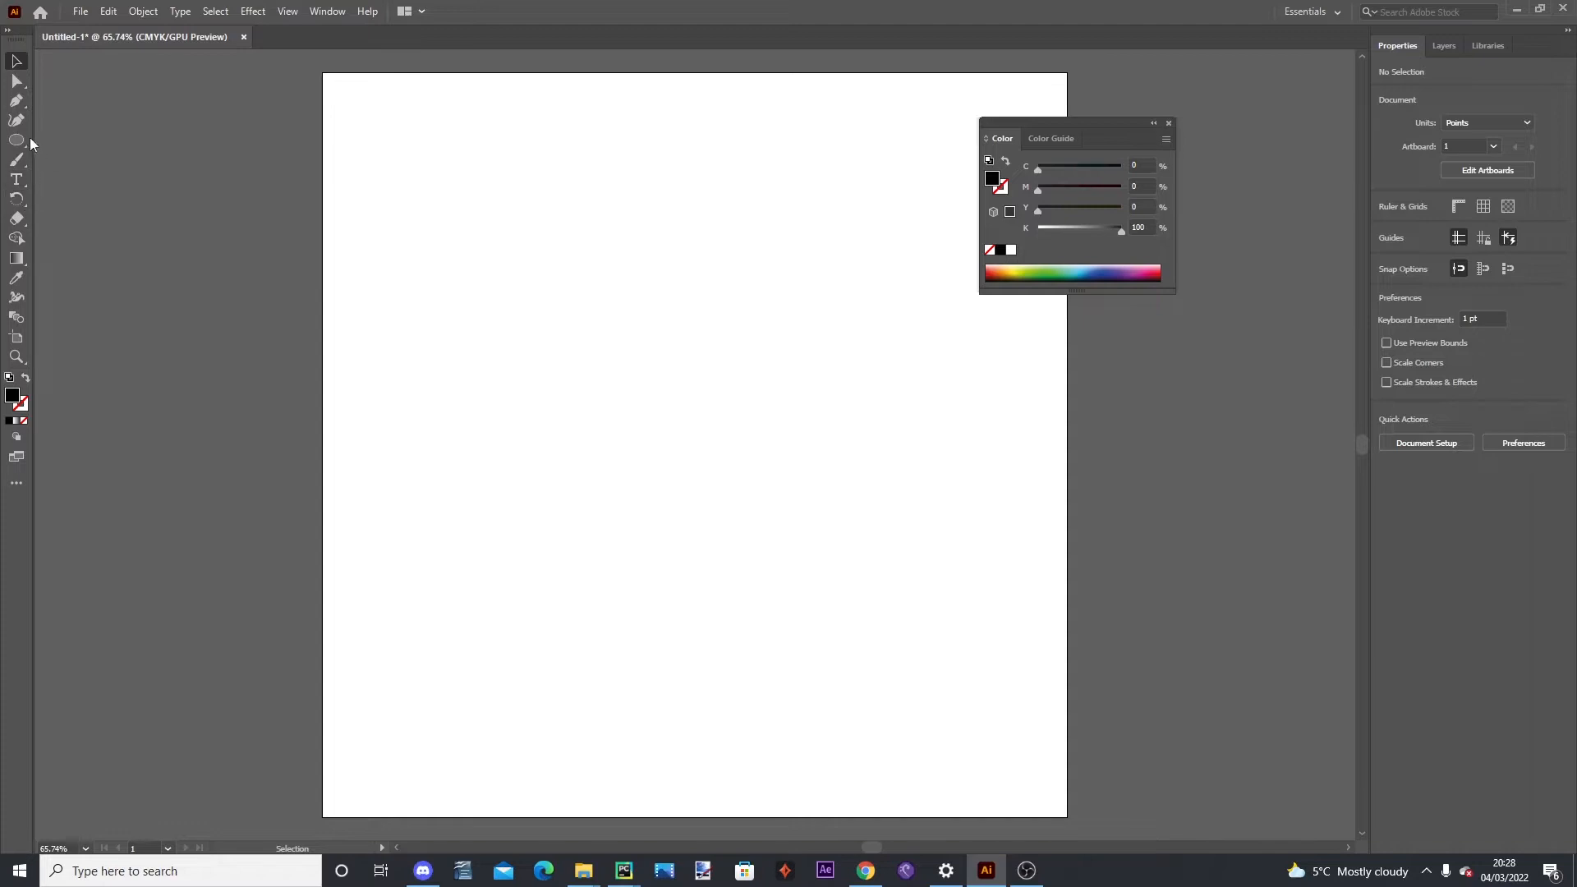
Draw a black ellipse about 679 by 318 pt on the upper artboard and centre it horizontally
{"action": "left_click", "coordinate": [17, 140]}
{"action": "left_click_drag", "start_coordinate": [523, 225], "coordinate": [992, 445]}
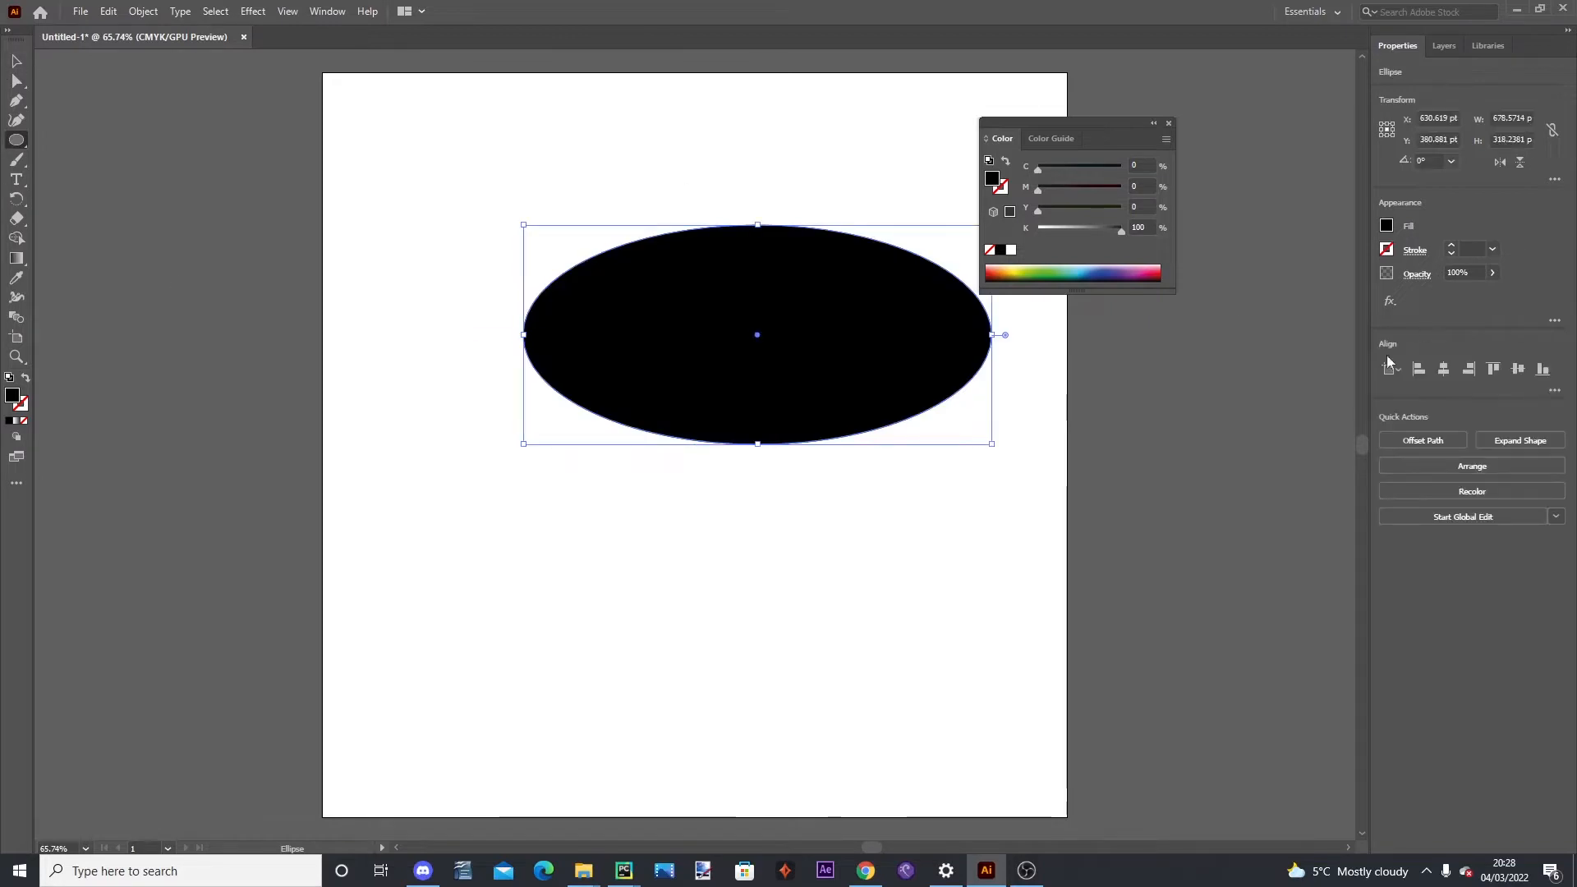
{"action": "left_click", "coordinate": [1442, 368]}
{"action": "left_click", "coordinate": [16, 62]}
{"action": "left_click", "coordinate": [613, 643]}
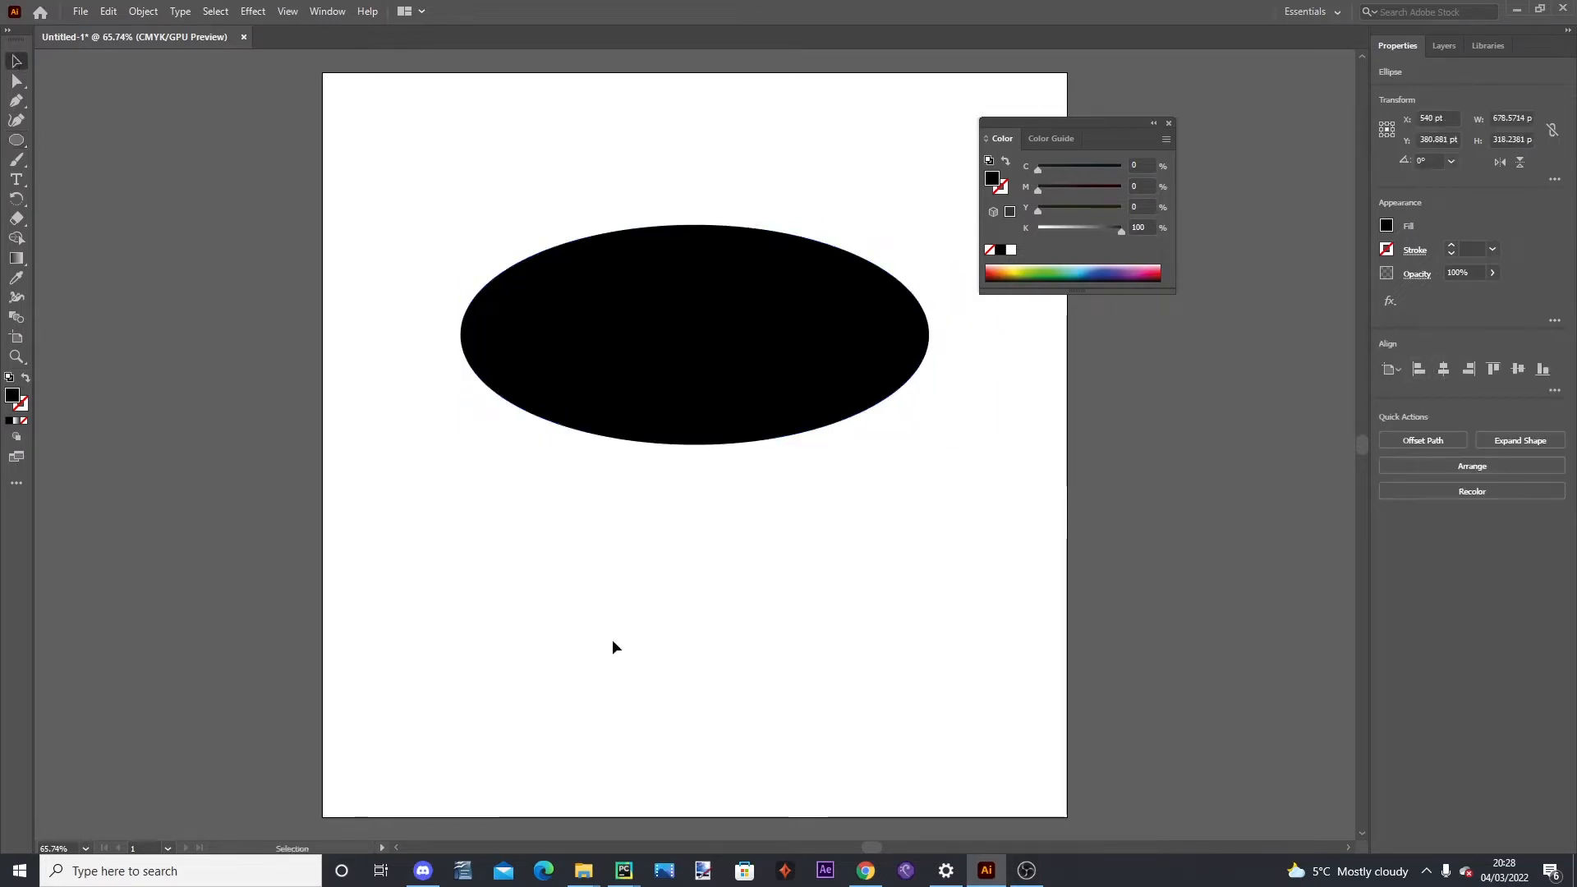
Place a line of placeholder text below the ellipse, scaled up proportionally to about 173 pt and shifted onto the artboard
{"action": "left_click", "coordinate": [16, 181]}
{"action": "left_click", "coordinate": [486, 560]}
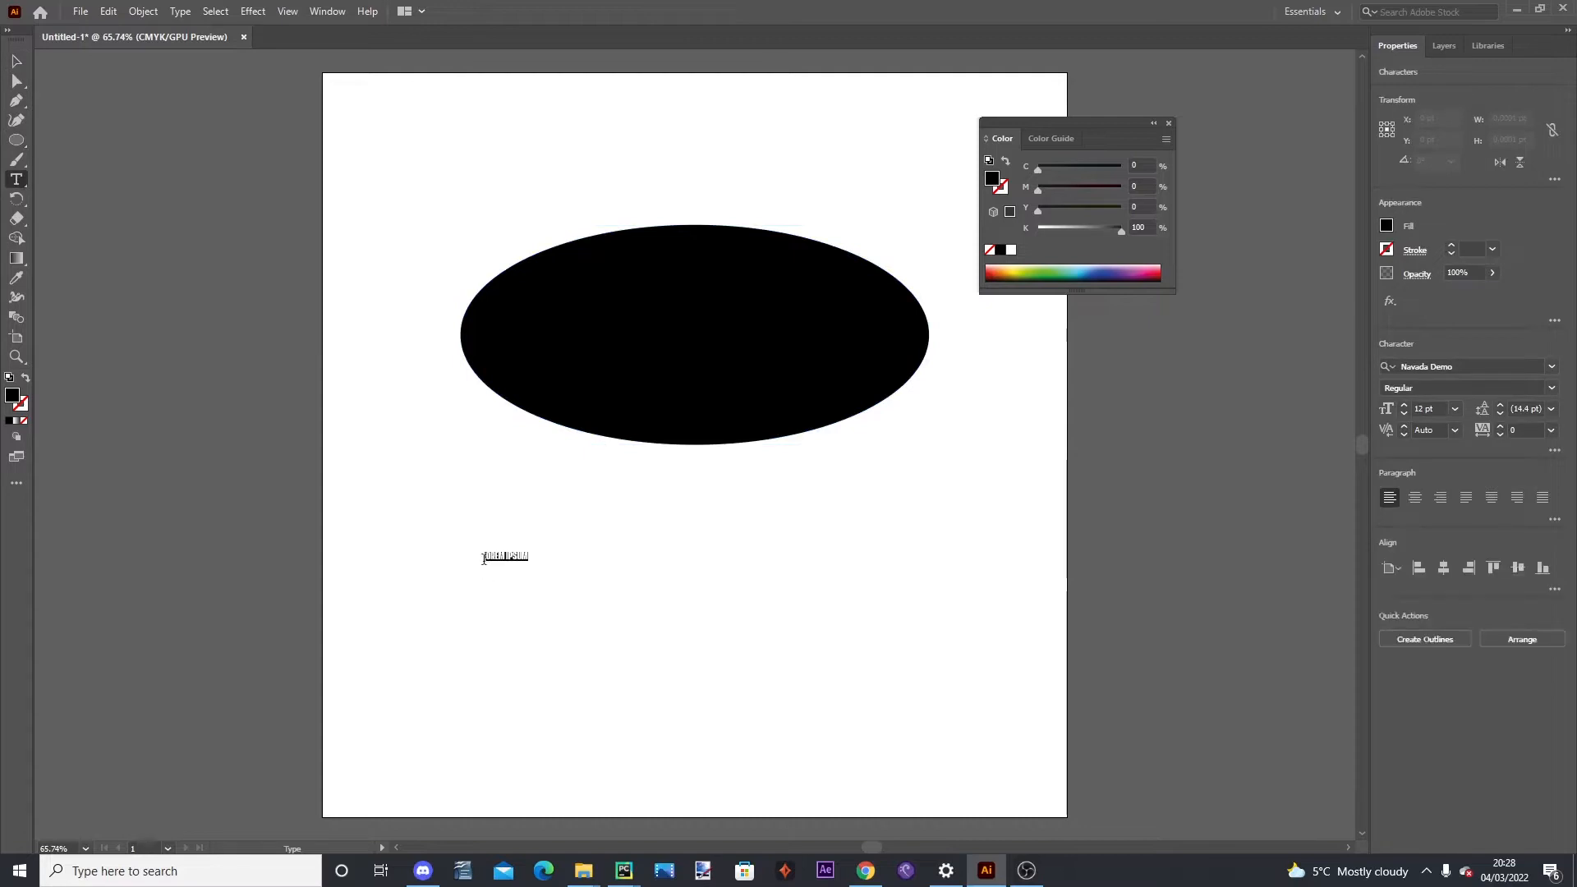
{"action": "left_click", "coordinate": [17, 65]}
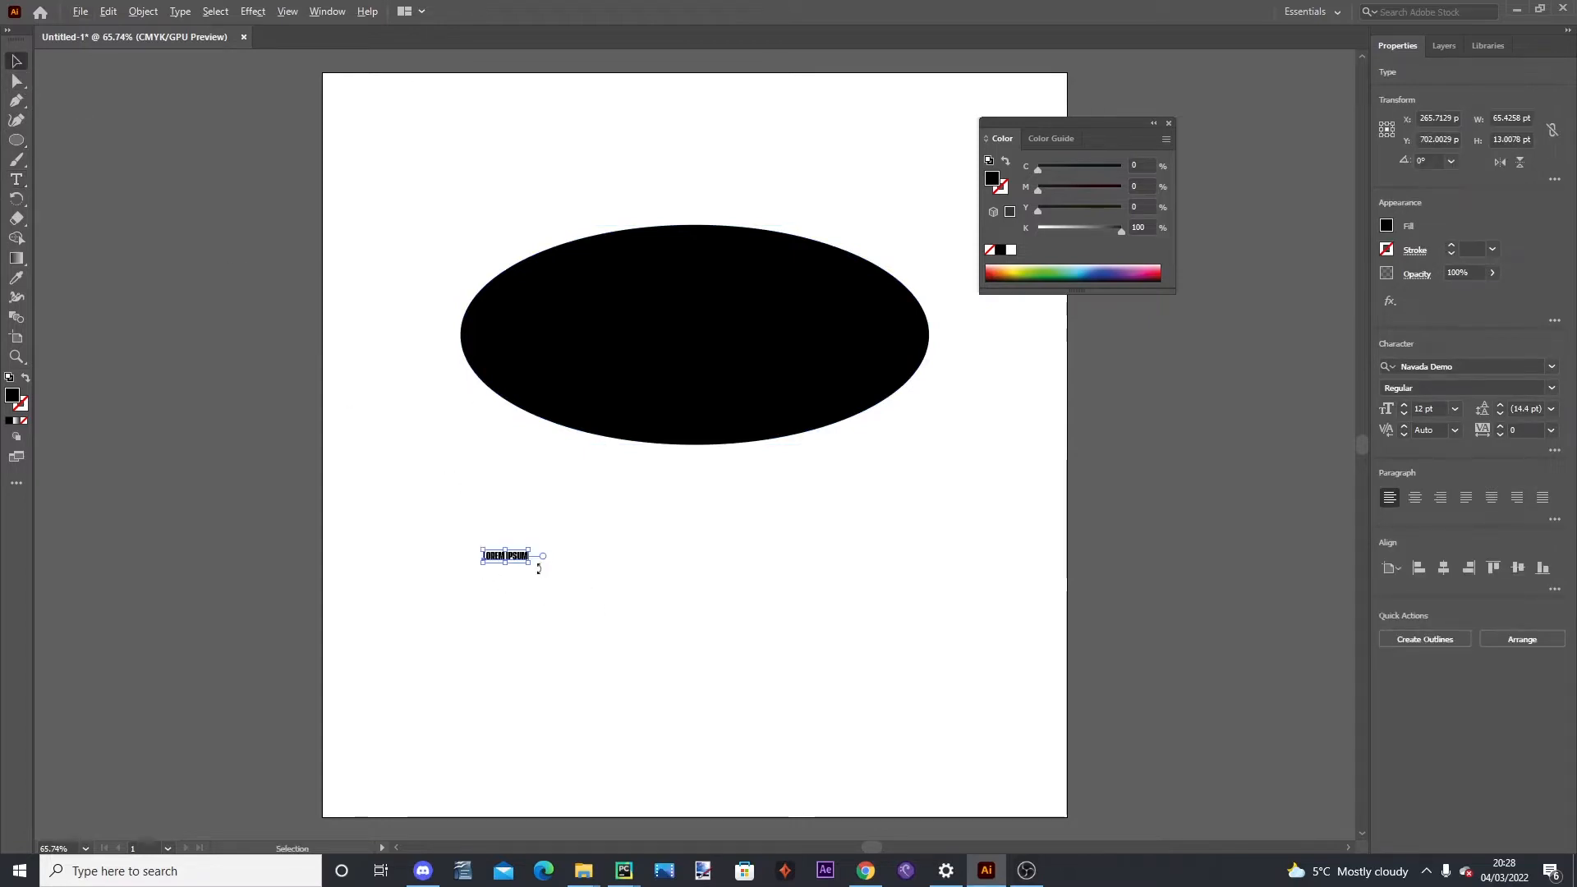
{"action": "left_click_drag", "start_coordinate": [527, 566], "coordinate": [795, 638]}
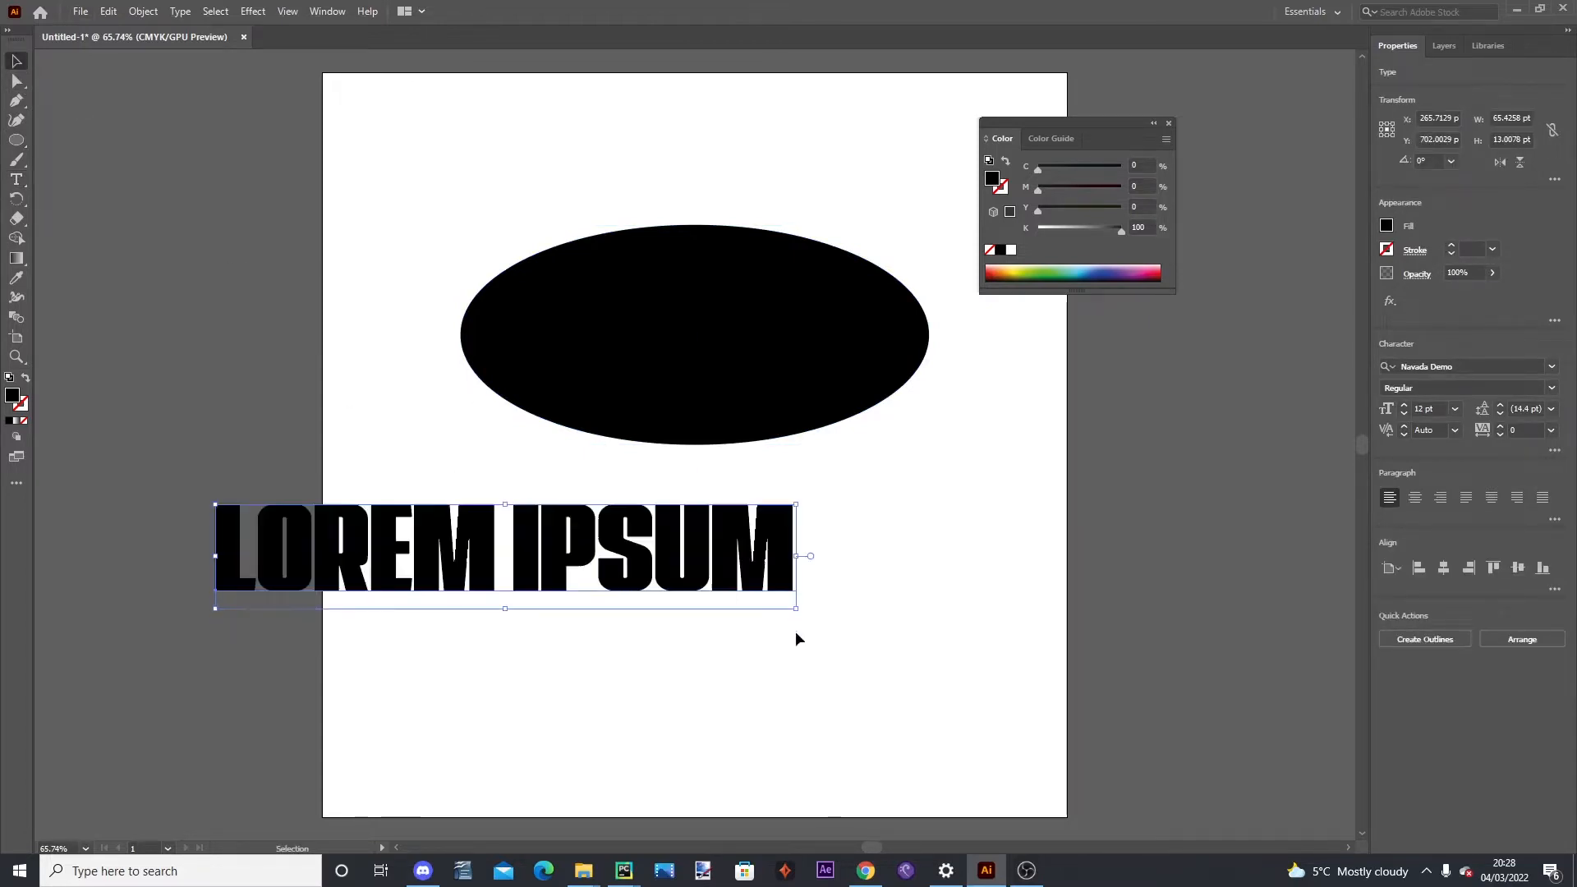
{"action": "key", "text": "ctrl+z"}
{"action": "left_click_drag", "start_coordinate": [534, 555], "coordinate": [834, 694]}
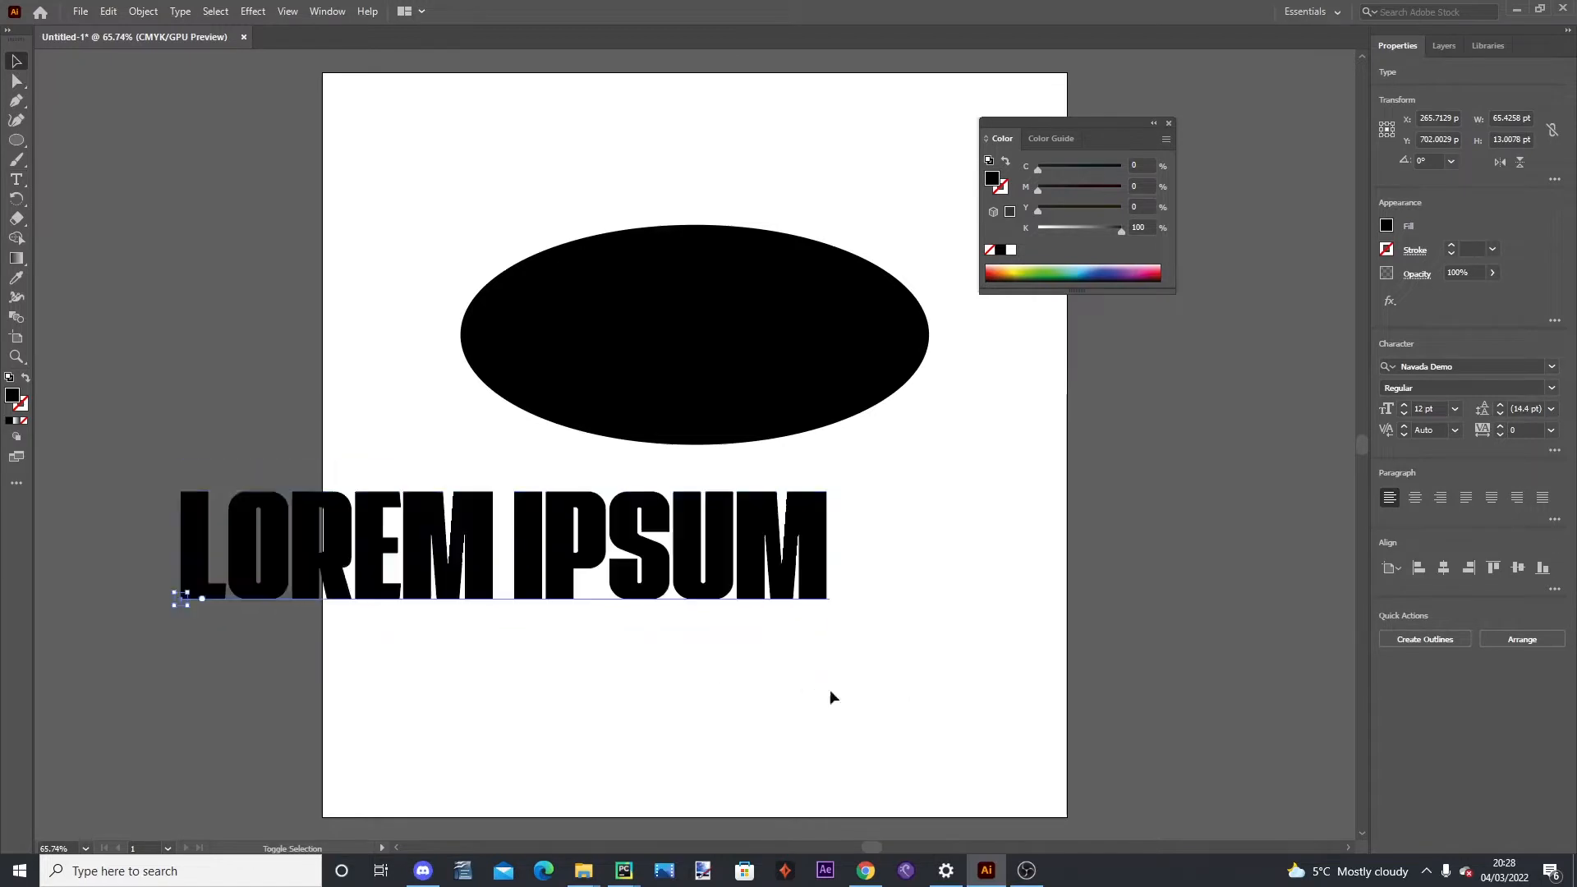
{"action": "left_click_drag", "start_coordinate": [460, 518], "coordinate": [660, 526]}
Replace the placeholder text with WITCHDOC and reposition it beneath the ellipse
{"action": "double_click", "coordinate": [681, 523]}
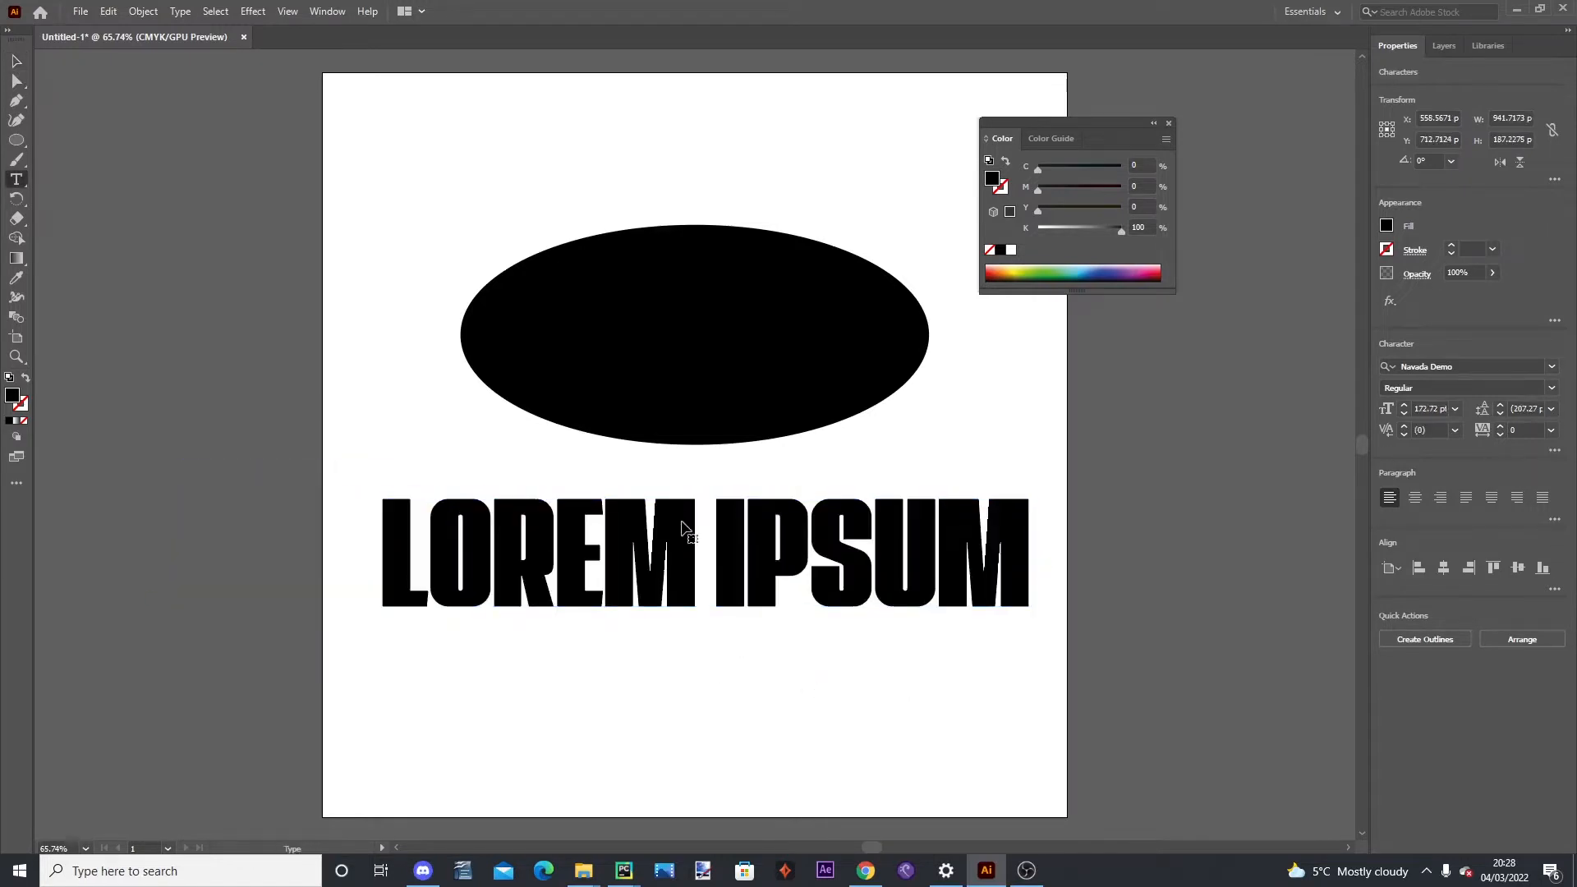
{"action": "key", "text": "ctrl+a"}
{"action": "key", "text": "BackSpace"}
{"action": "type", "text": "WIT"}
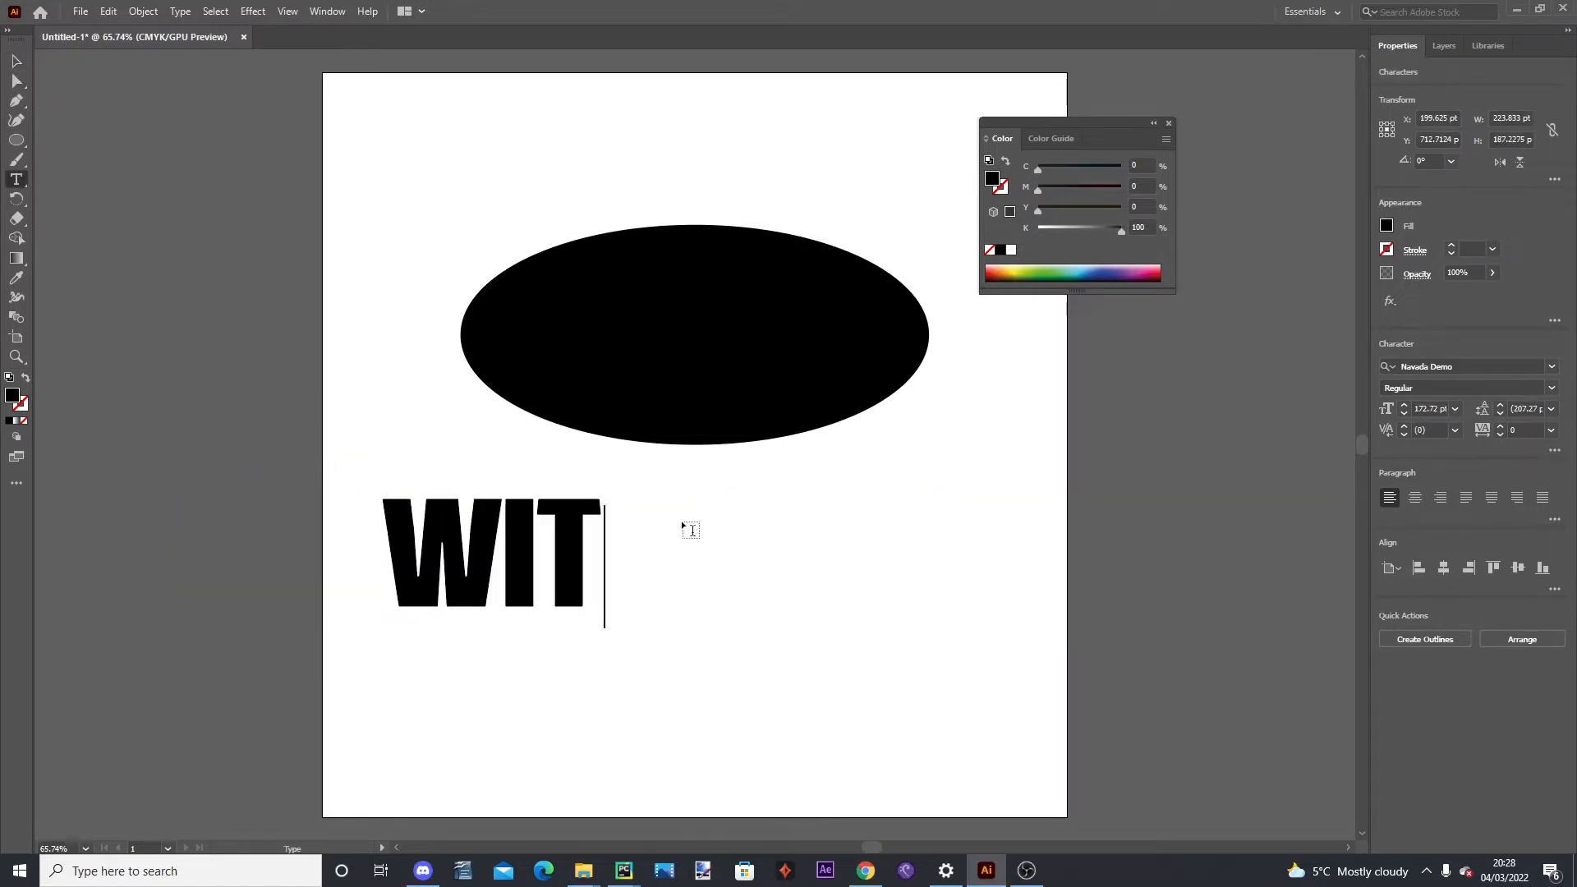
{"action": "type", "text": "CHDOC"}
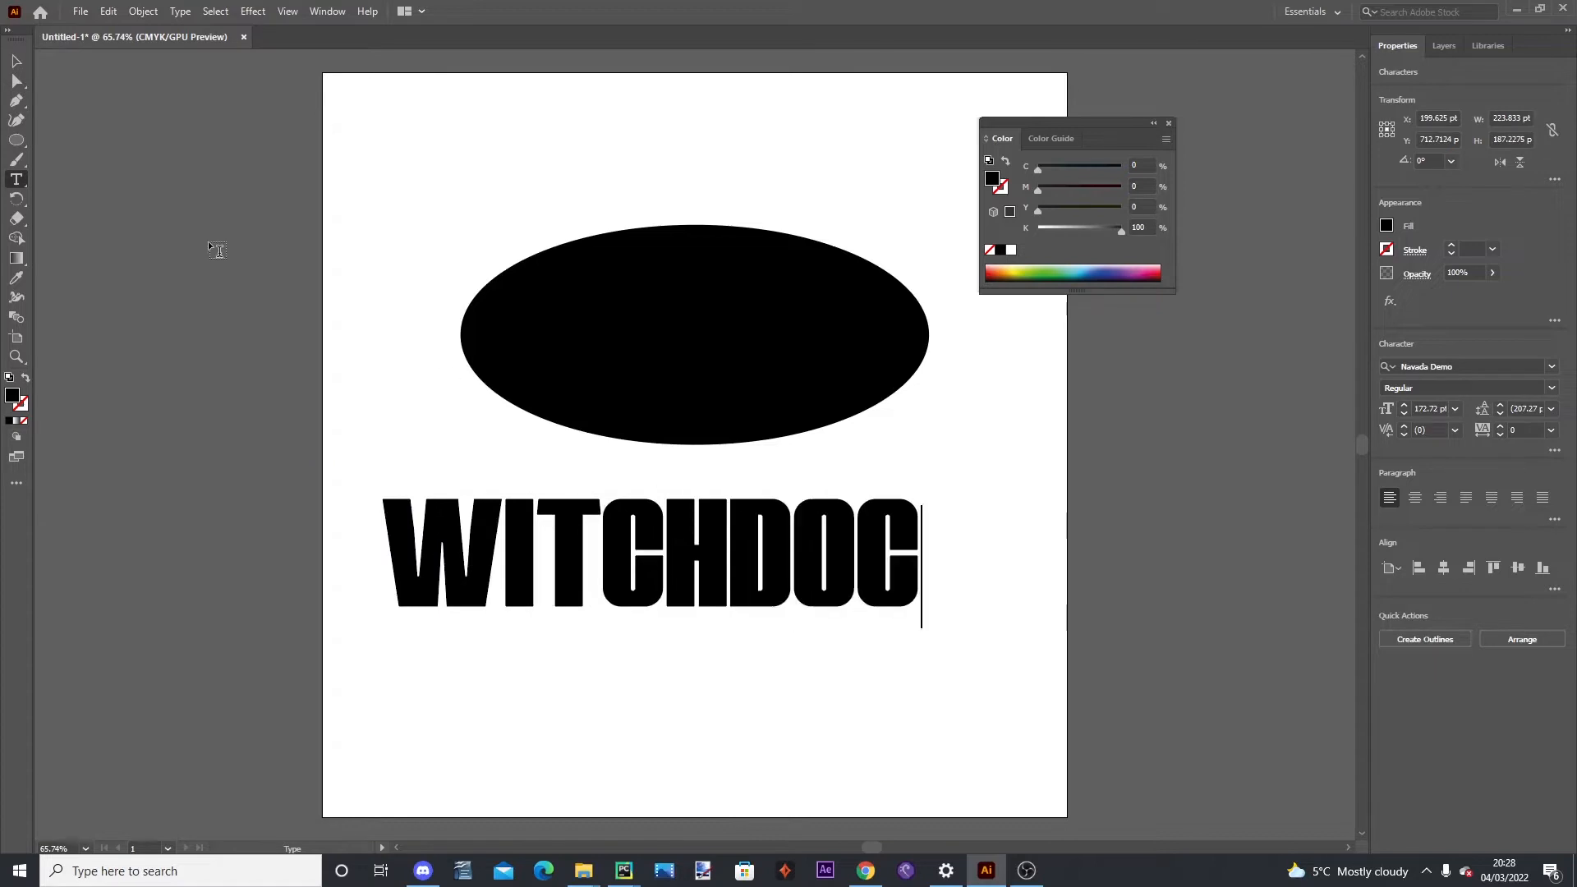
{"action": "left_click", "coordinate": [16, 61]}
{"action": "left_click_drag", "start_coordinate": [590, 543], "coordinate": [642, 544]}
Envelope-distort the WITCHDOC text using the ellipse as the top object, and move the warped lettering up near the artboard's upper edge
{"action": "left_click", "coordinate": [728, 377]}
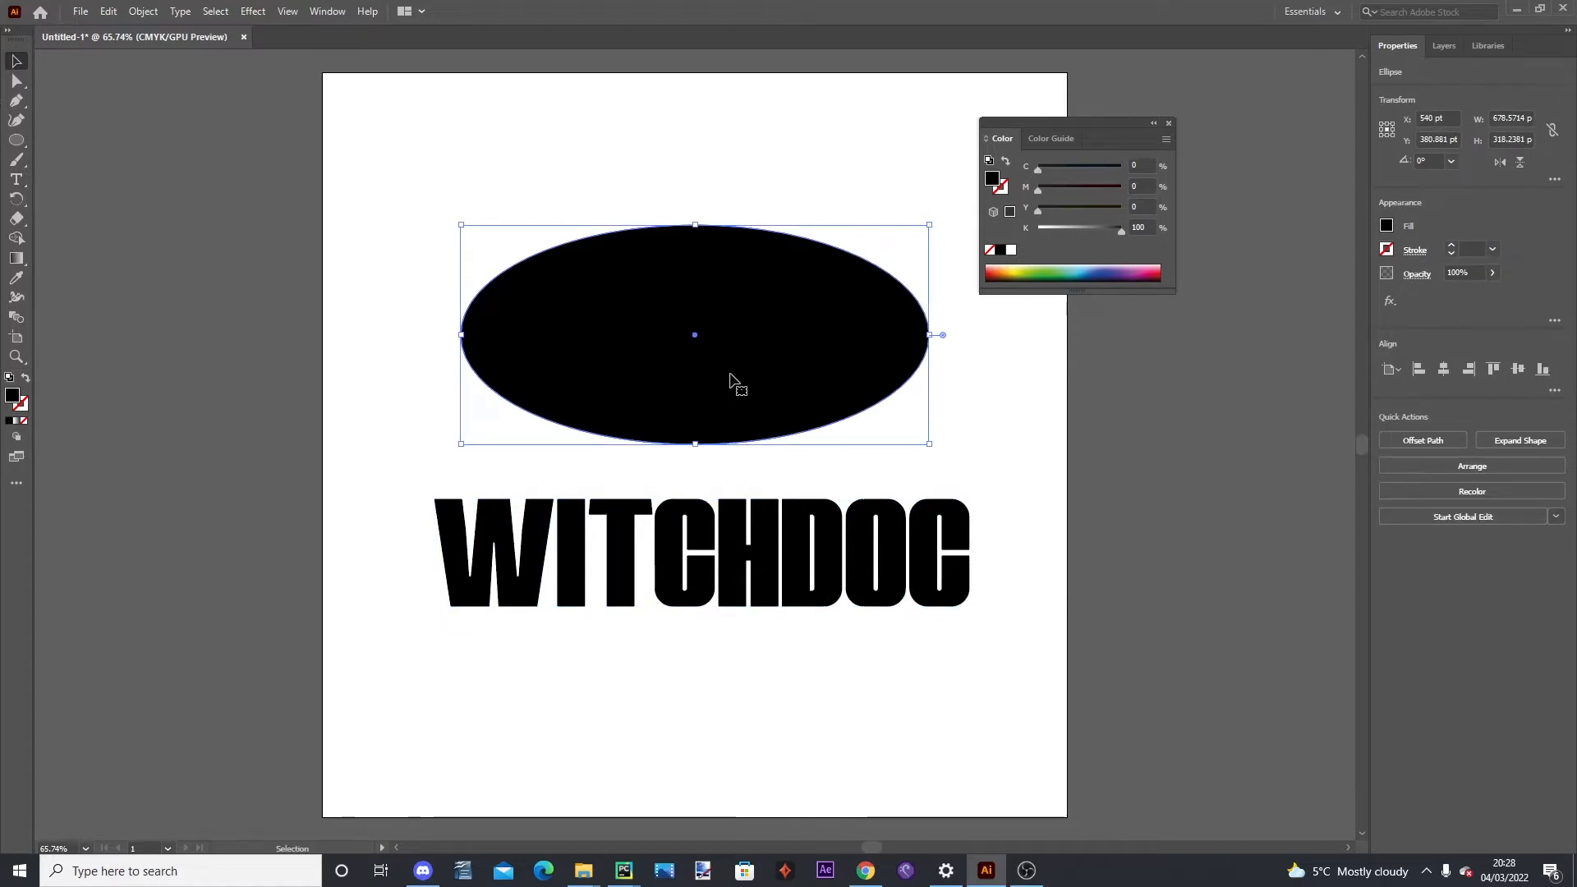
{"action": "key", "text": "a"}
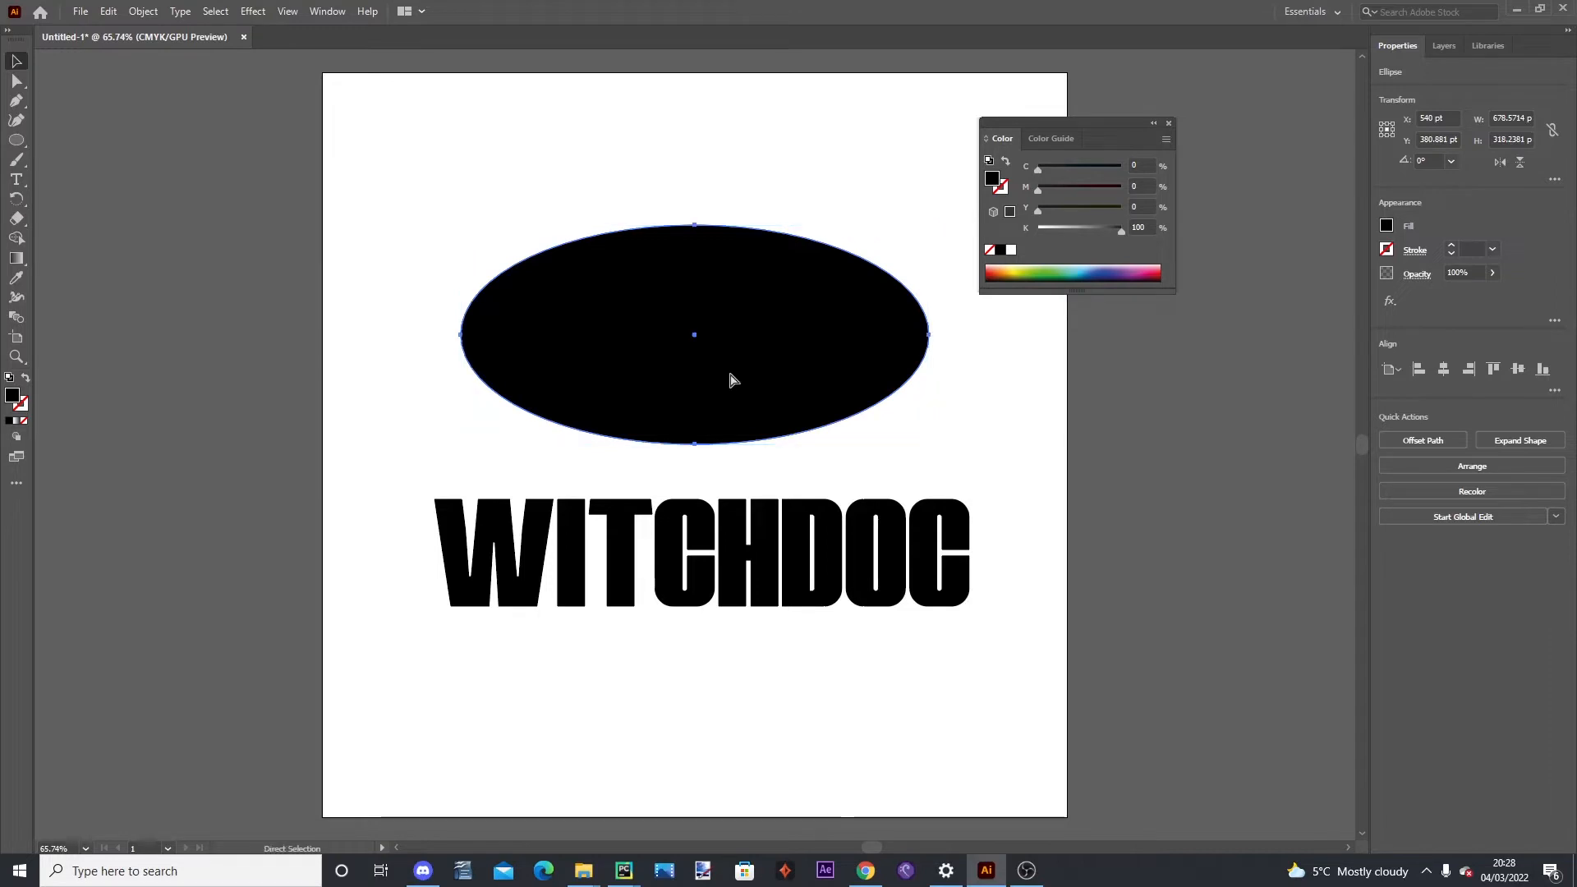
{"action": "key", "text": "v"}
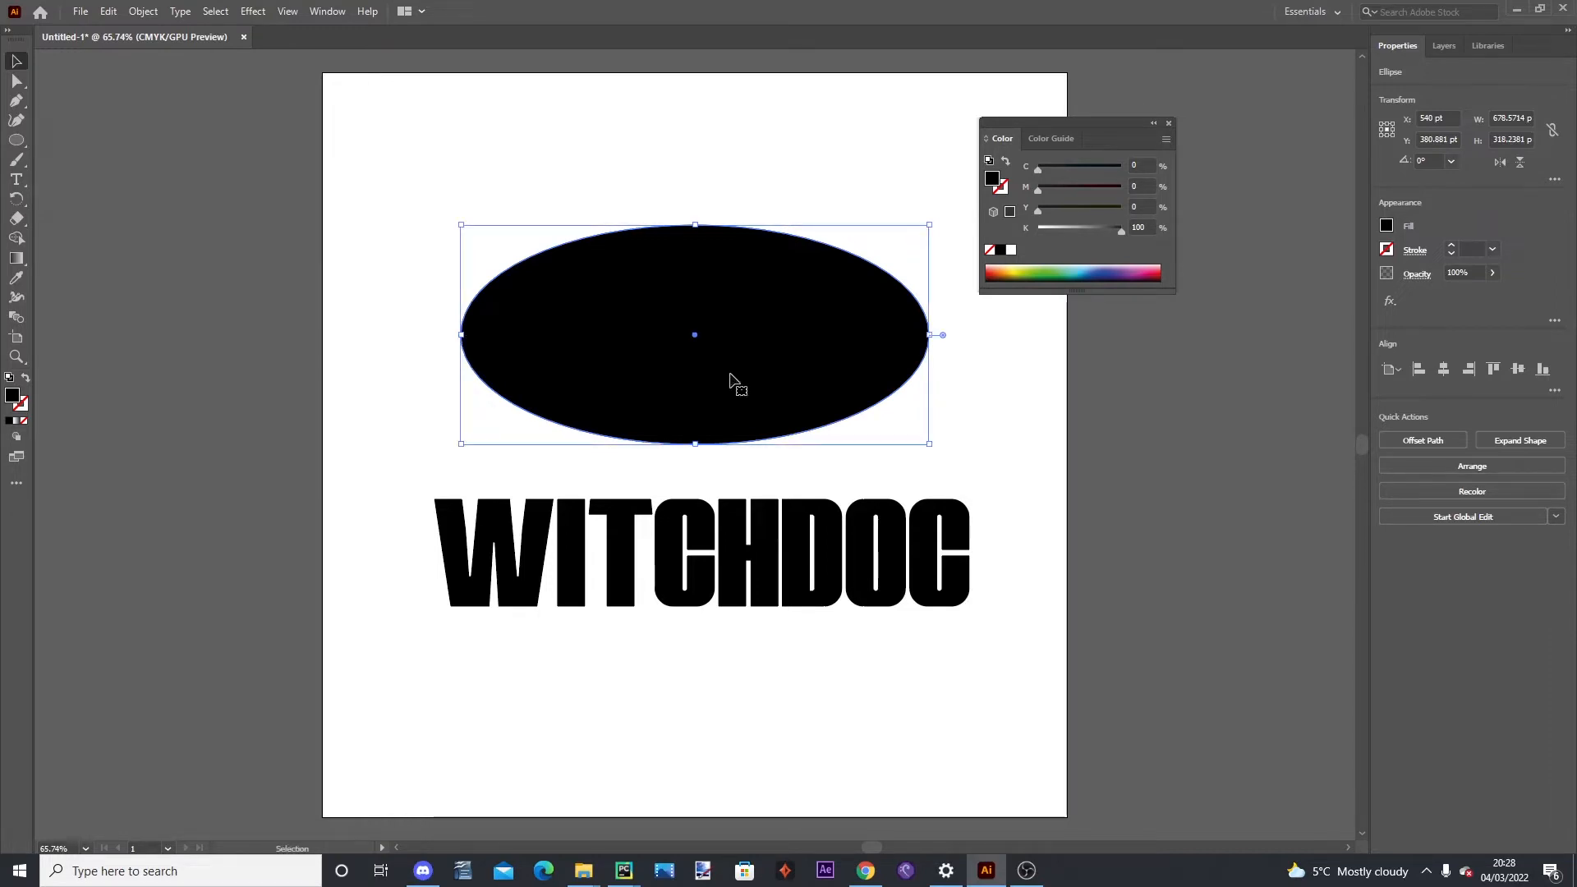
{"action": "left_click", "coordinate": [769, 522], "text": "shift"}
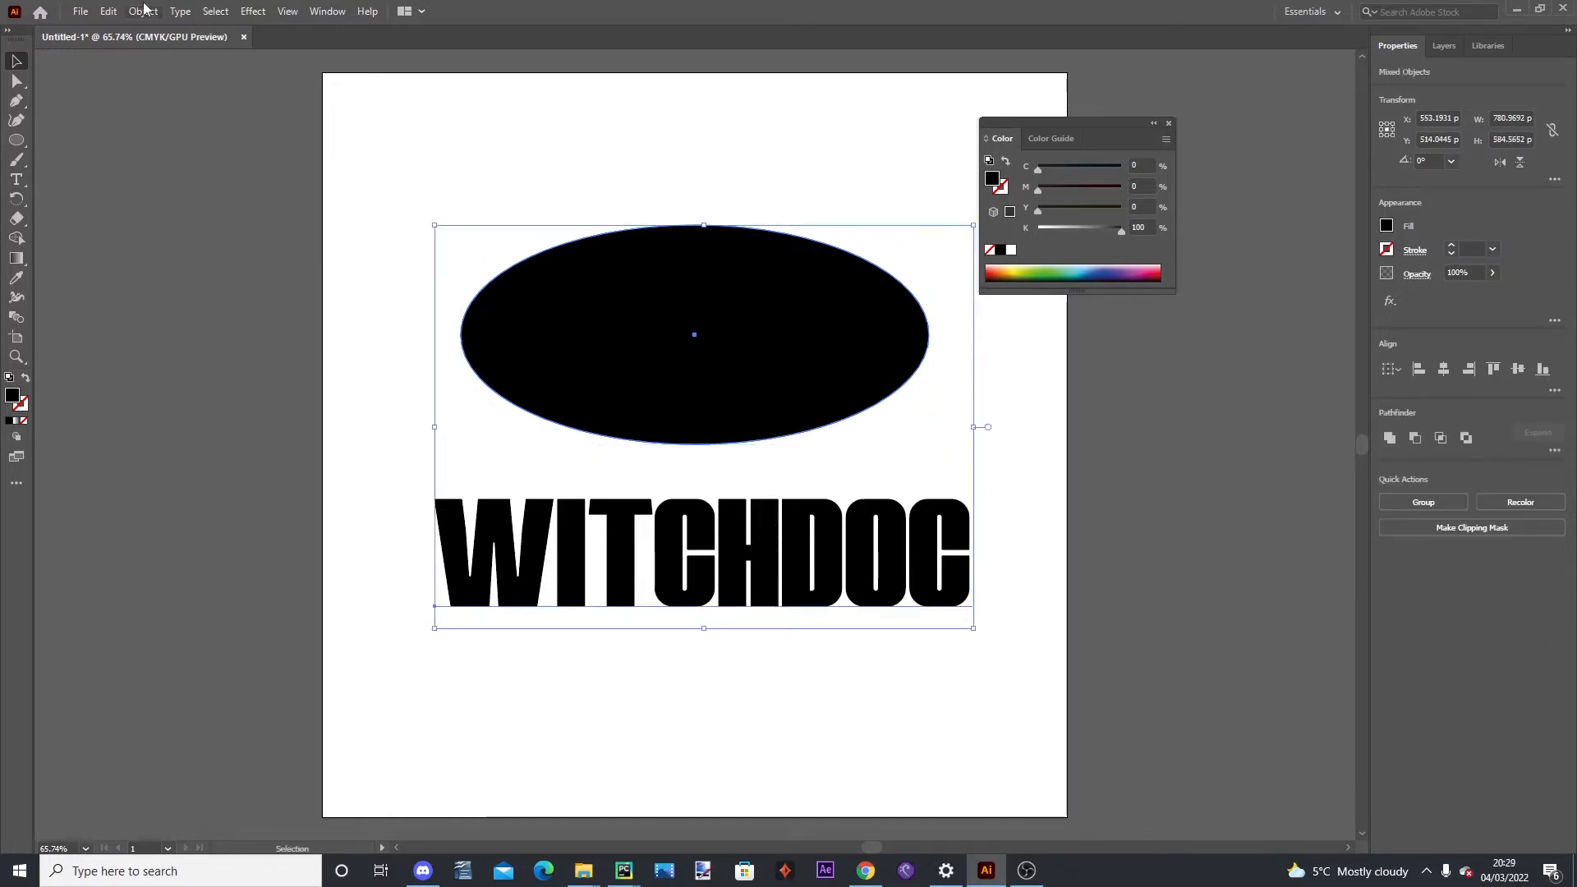
{"action": "left_click", "coordinate": [143, 11]}
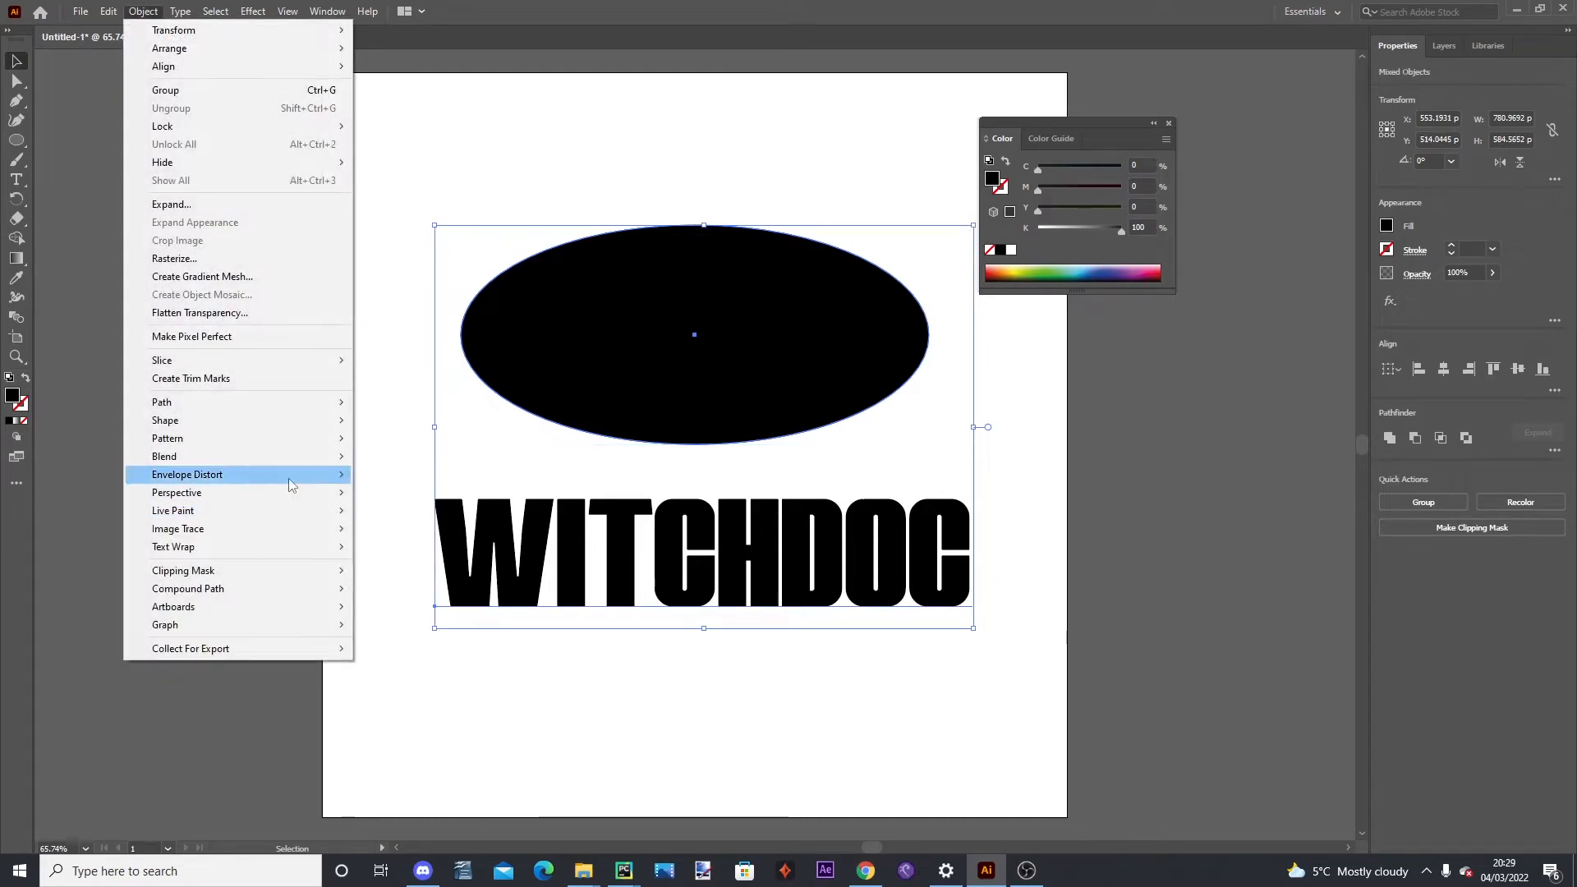
{"action": "mouse_move", "coordinate": [288, 479]}
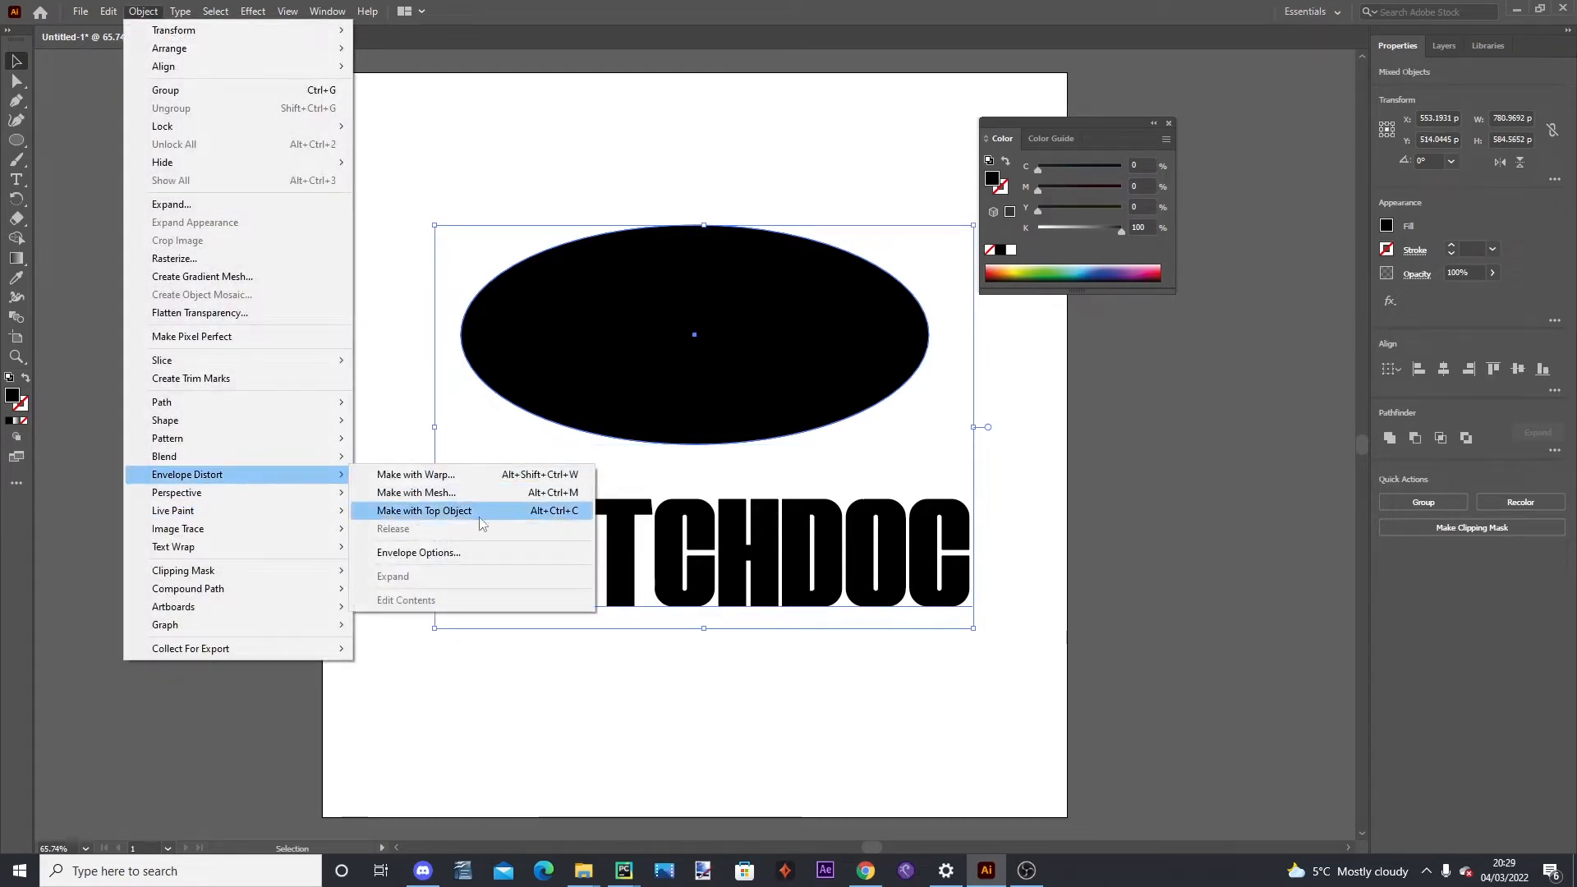
{"action": "left_click", "coordinate": [504, 506]}
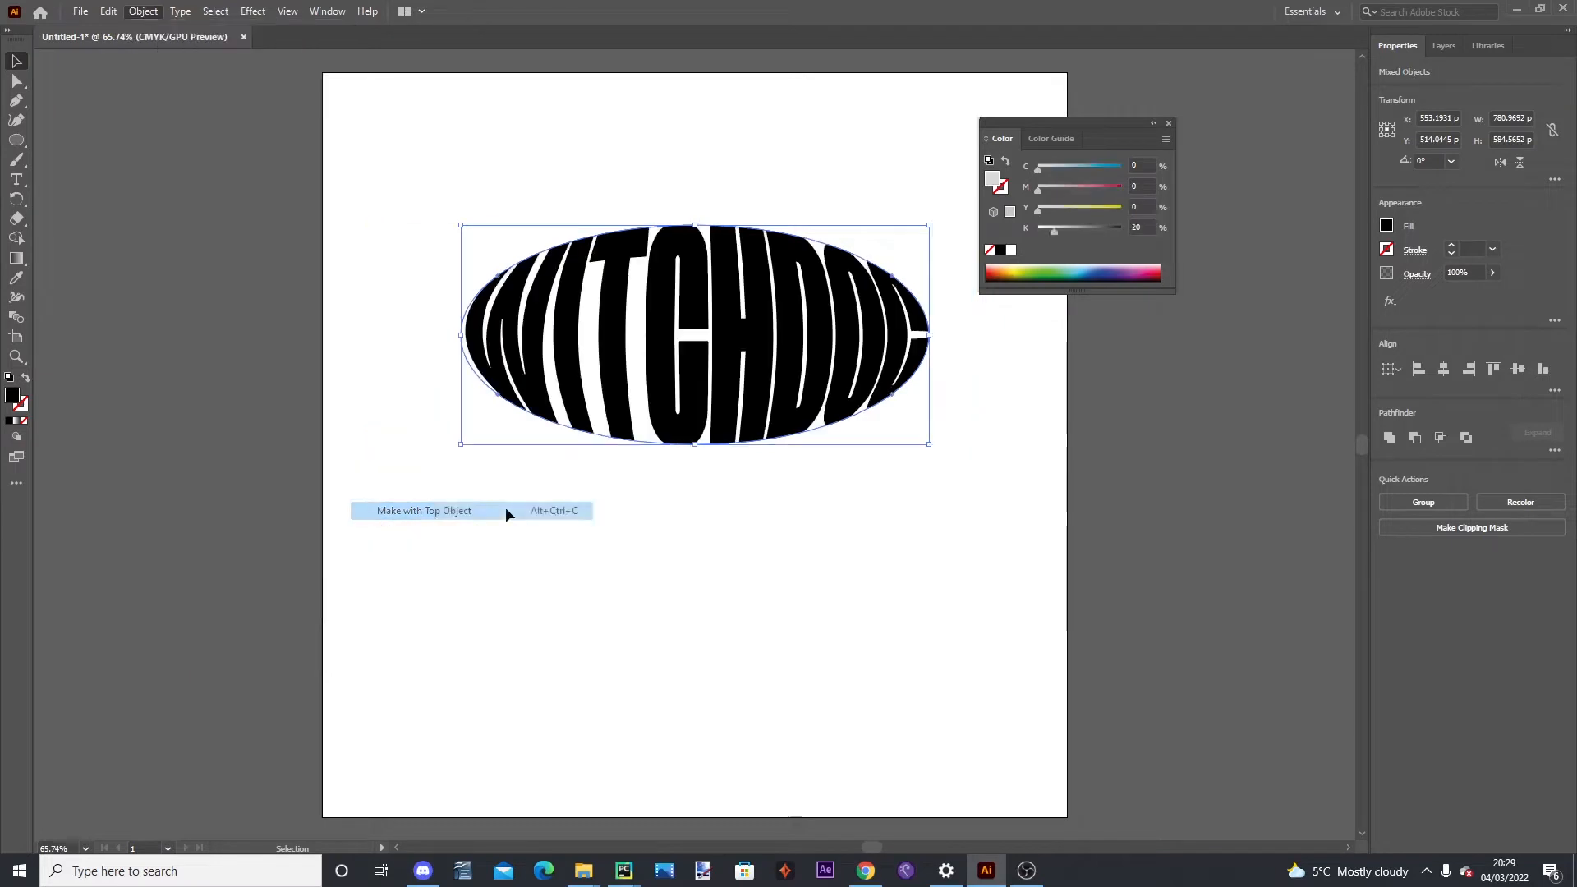
{"action": "left_click", "coordinate": [554, 524]}
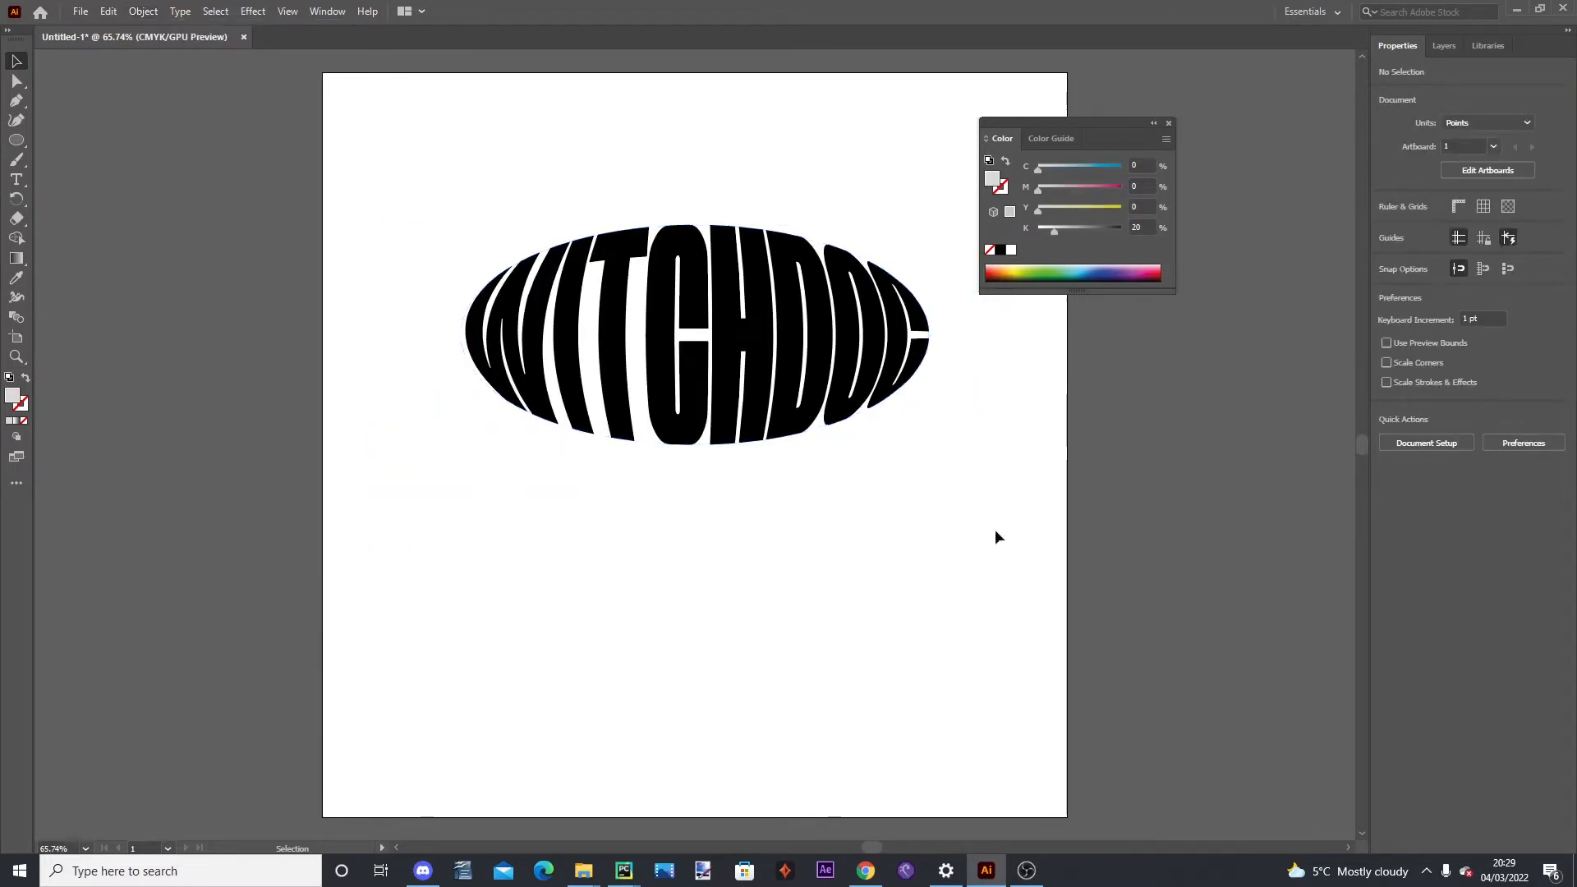
{"action": "left_click_drag", "start_coordinate": [725, 443], "coordinate": [723, 292]}
{"action": "left_click", "coordinate": [740, 388]}
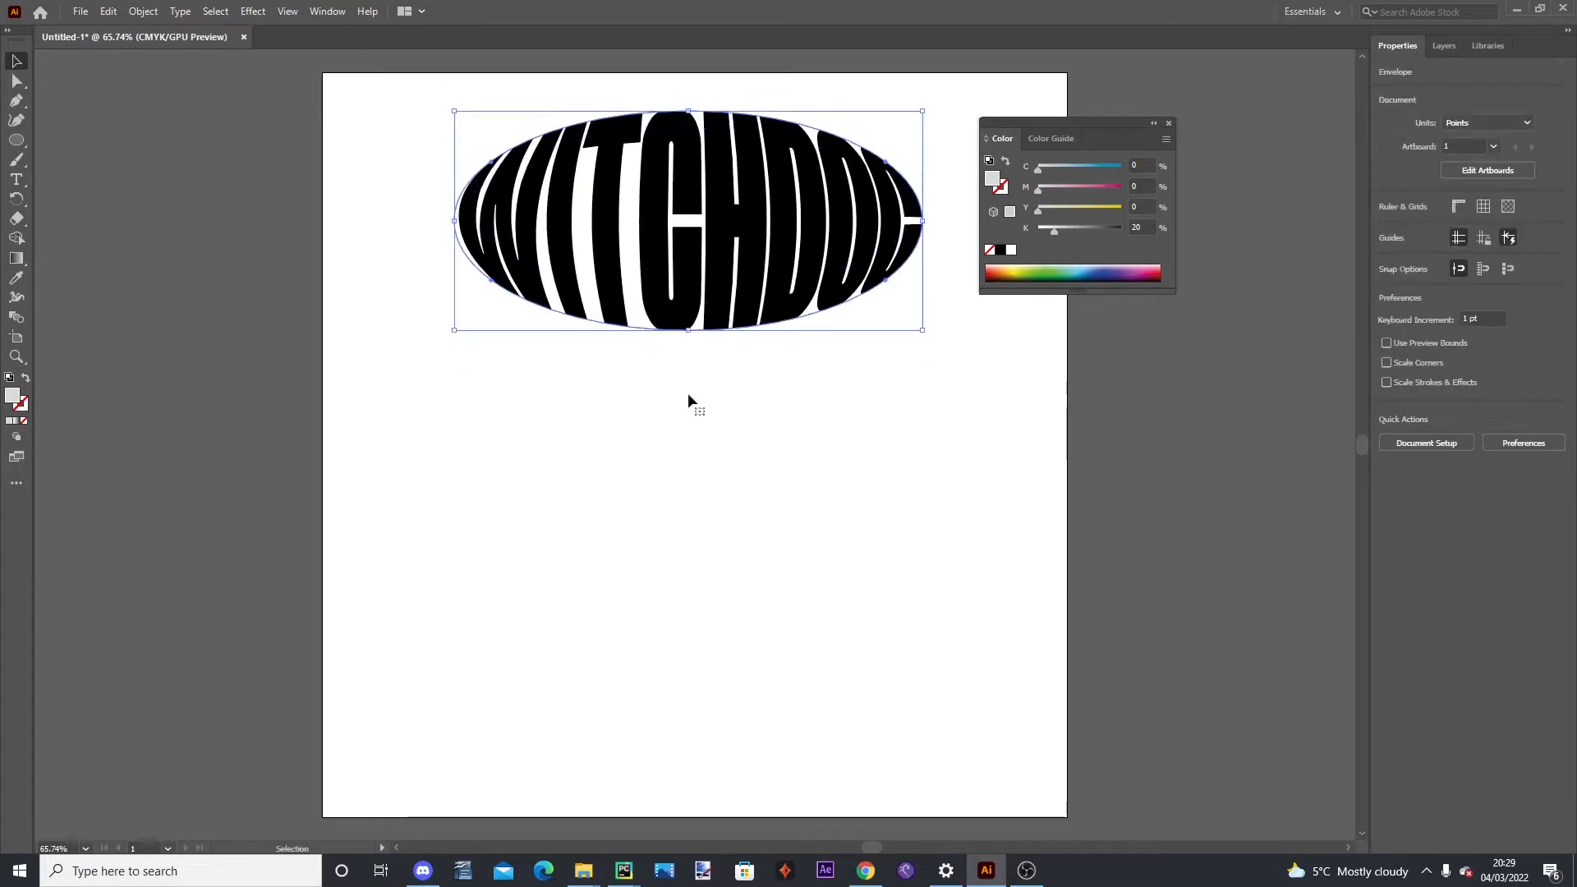
Draw two stacked ellipses below the lettering with a rectangle about 168 by 490 pt on each side, and group the rectangles
{"action": "right_click", "coordinate": [16, 140]}
{"action": "left_click", "coordinate": [81, 147]}
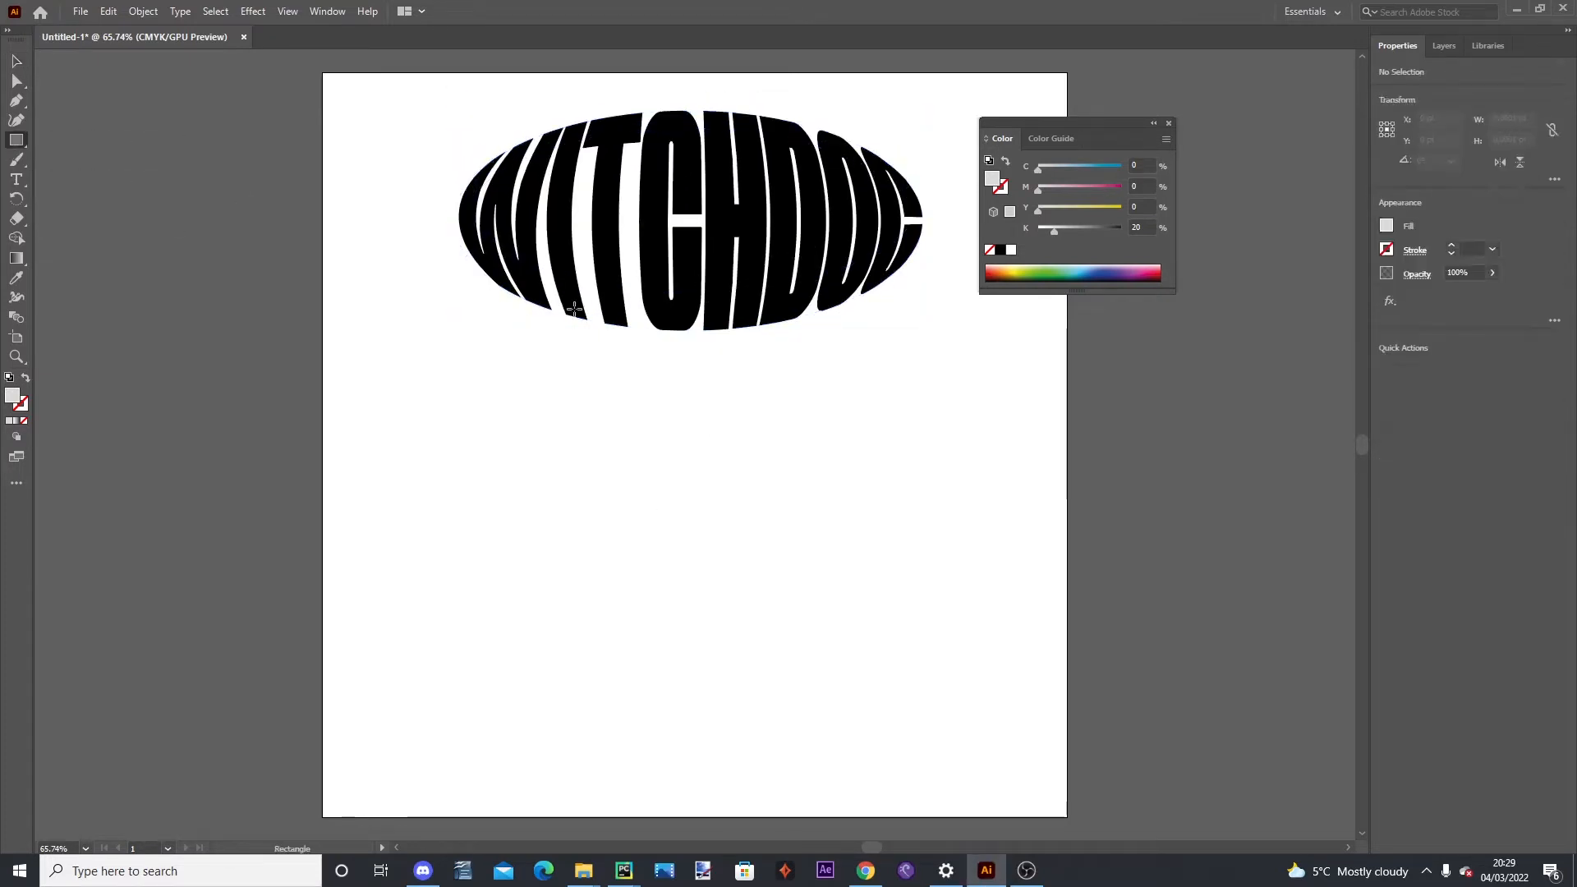
{"action": "left_click_drag", "start_coordinate": [517, 365], "coordinate": [924, 468]}
{"action": "right_click", "coordinate": [425, 235]}
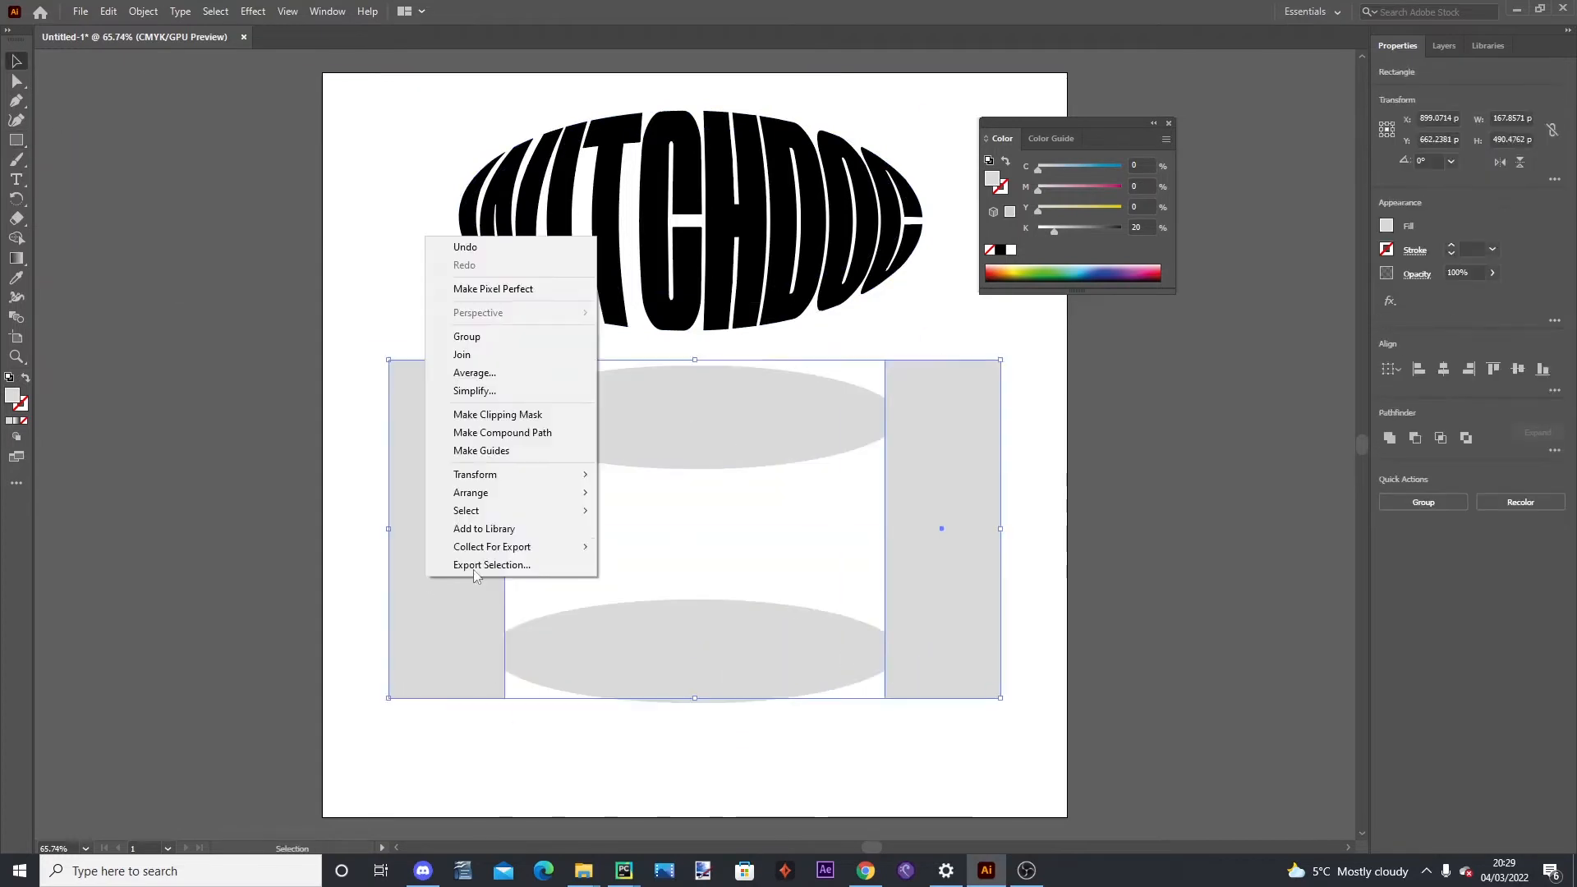
{"action": "left_click", "coordinate": [460, 334]}
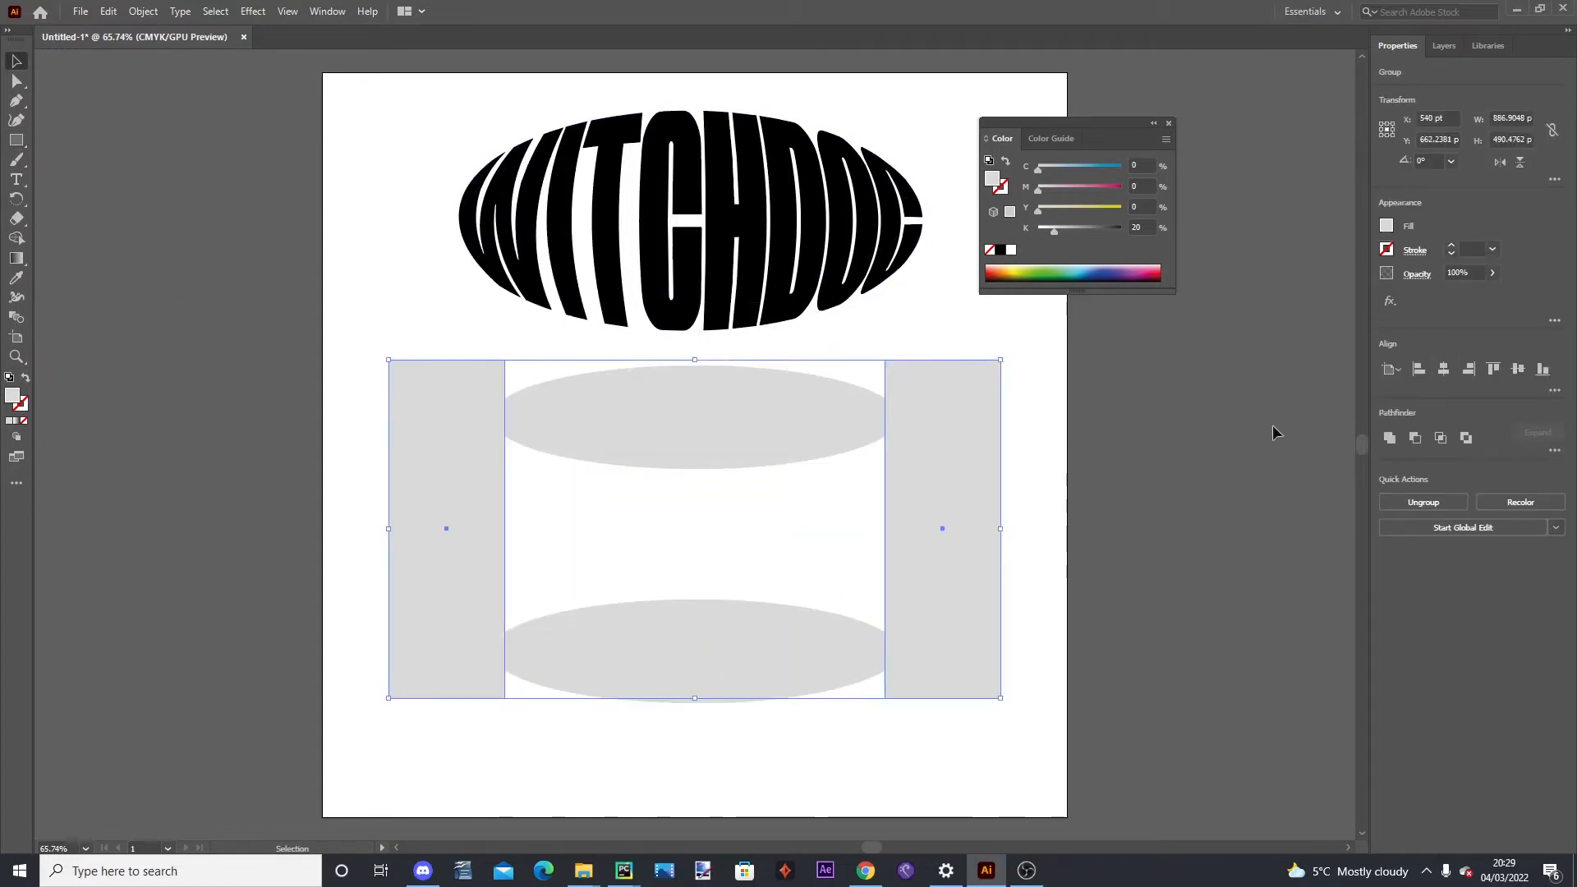
{"action": "left_click", "coordinate": [1015, 708]}
Create a shape from the empty area enclosed by the ellipses and rectangles using Shape Builder
{"action": "left_click", "coordinate": [795, 664]}
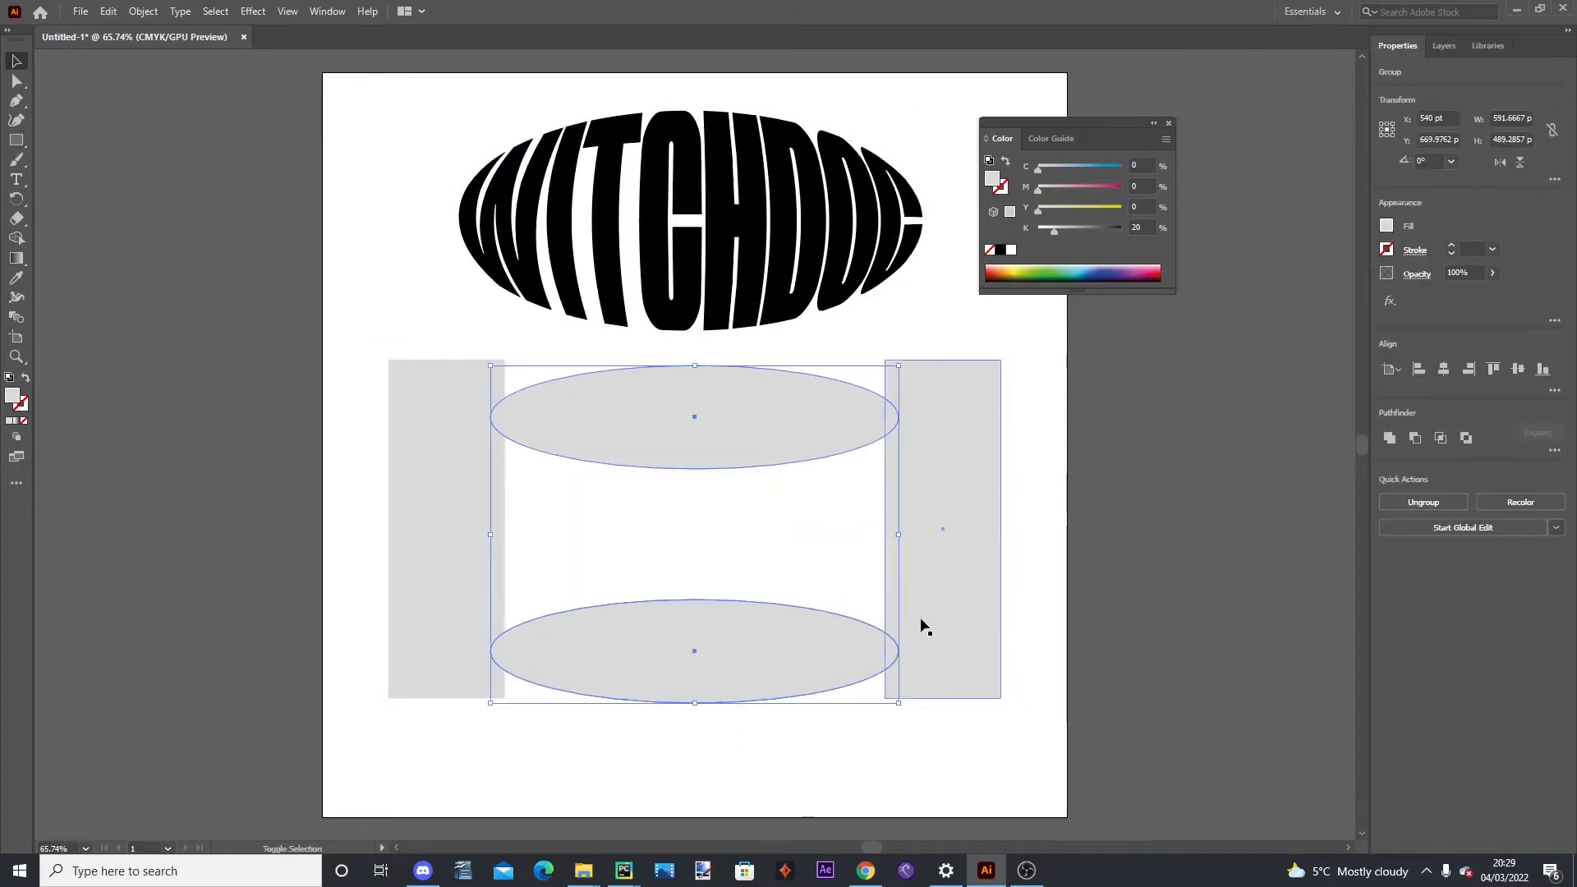
{"action": "left_click", "coordinate": [432, 569], "text": "shift"}
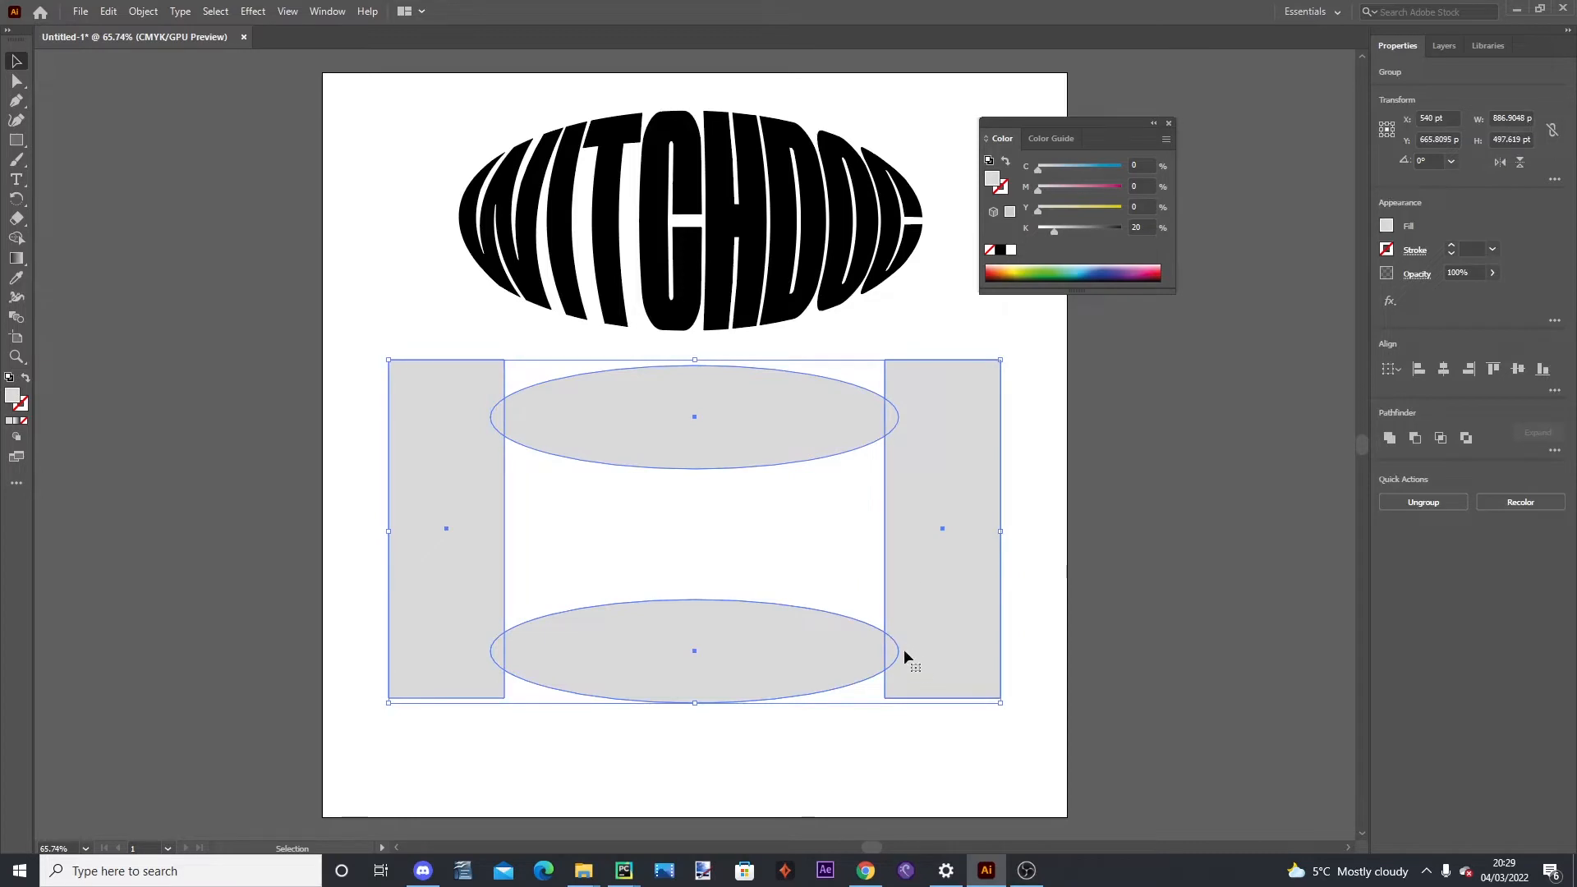
{"action": "left_click", "coordinate": [17, 238]}
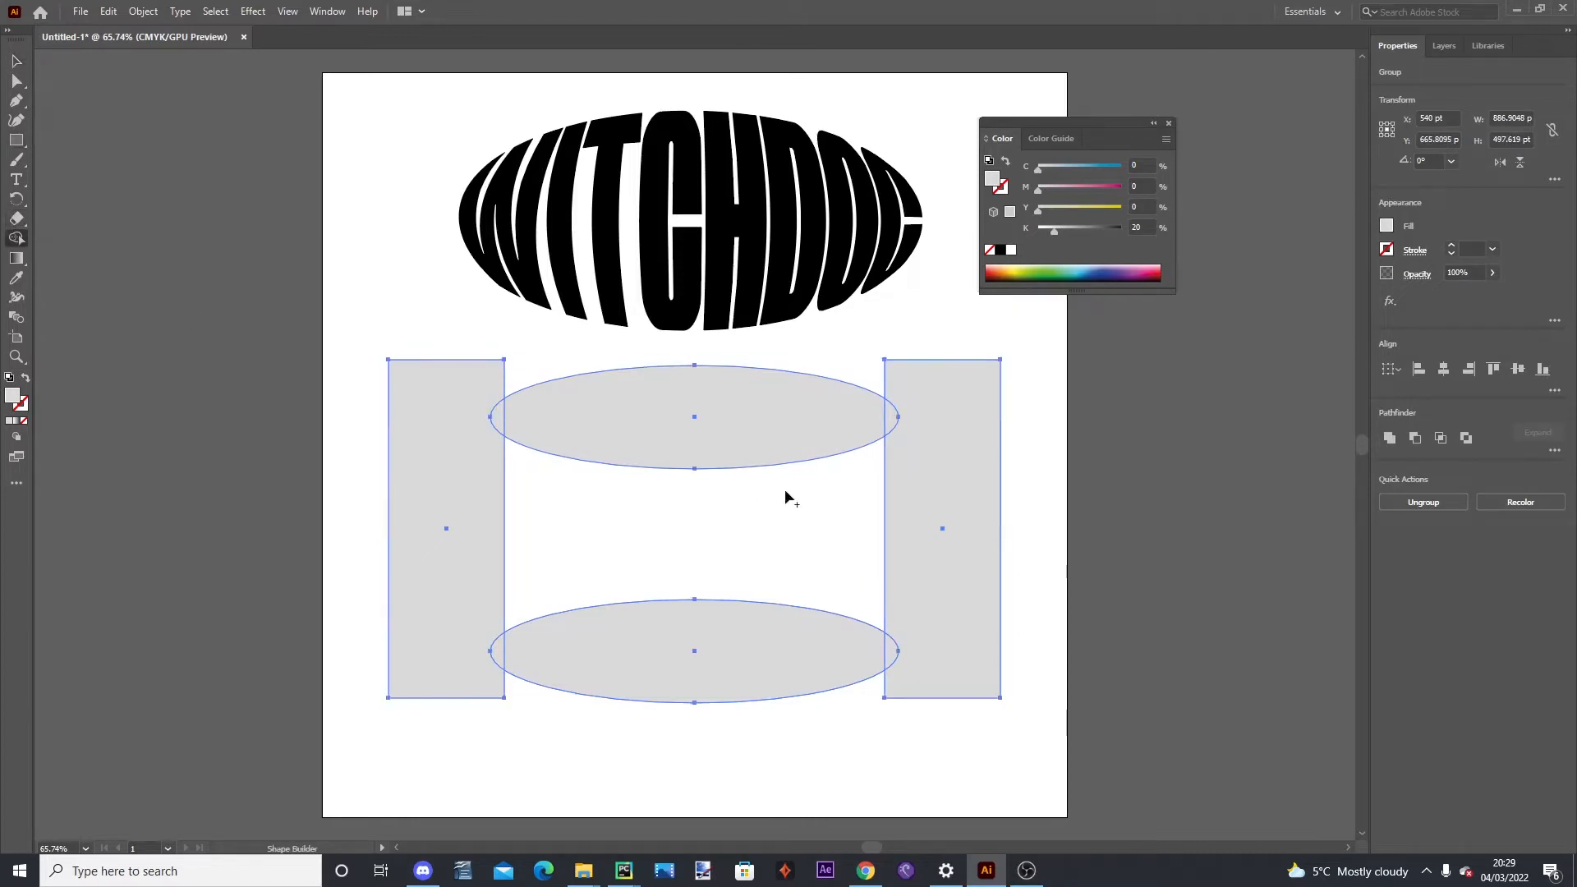
{"action": "left_click", "coordinate": [747, 545]}
{"action": "left_click", "coordinate": [16, 61]}
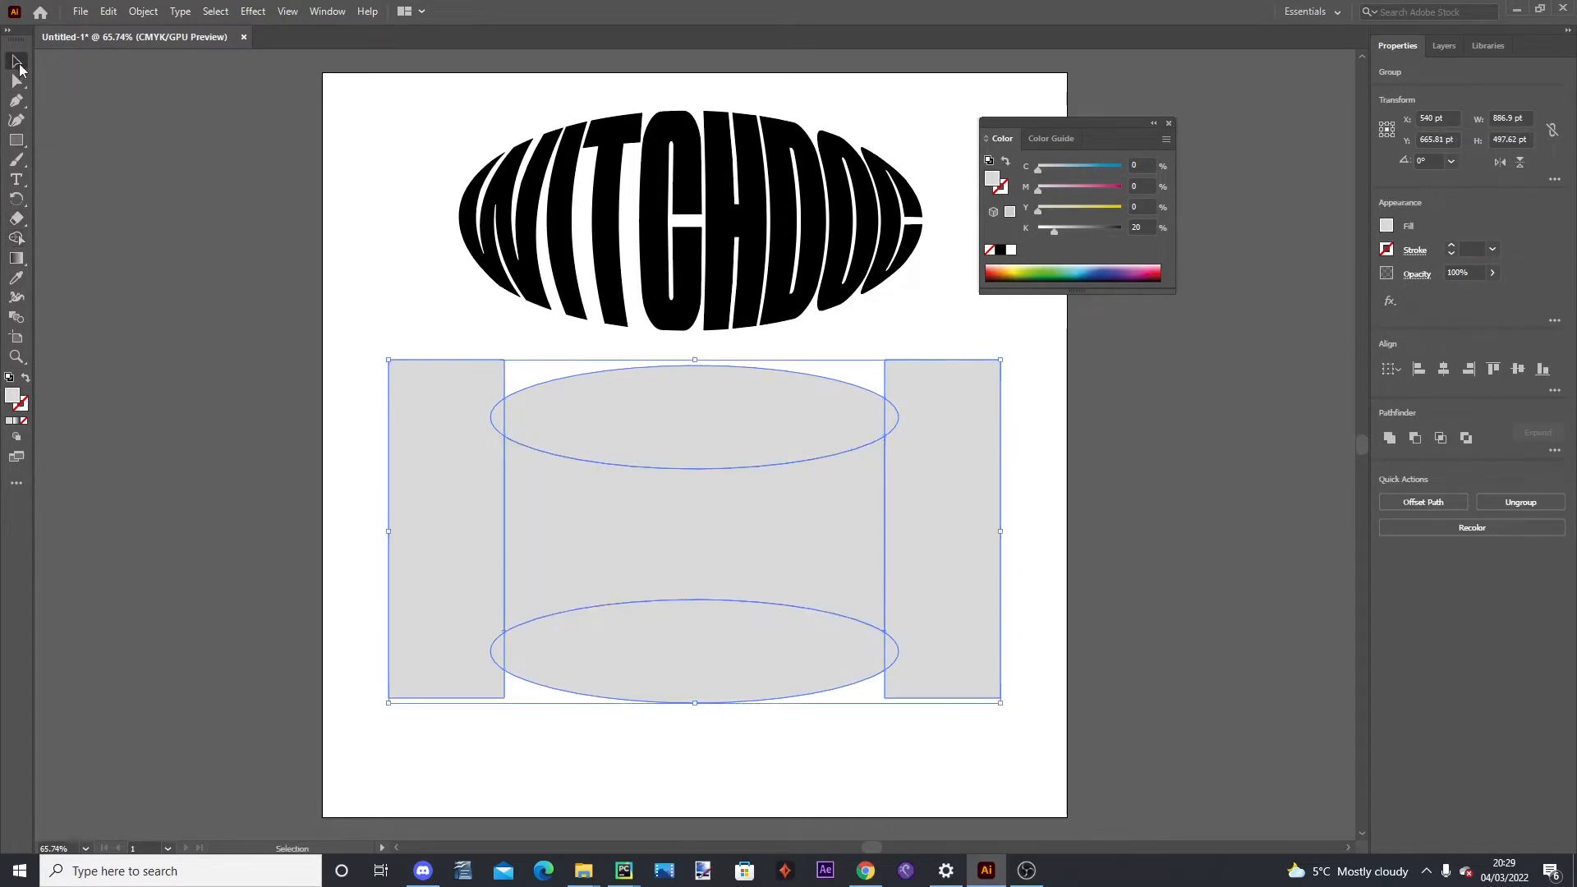
Ungroup the two side rectangles and delete the left one
{"action": "left_click", "coordinate": [264, 537]}
{"action": "left_click", "coordinate": [408, 565]}
{"action": "right_click", "coordinate": [408, 565]}
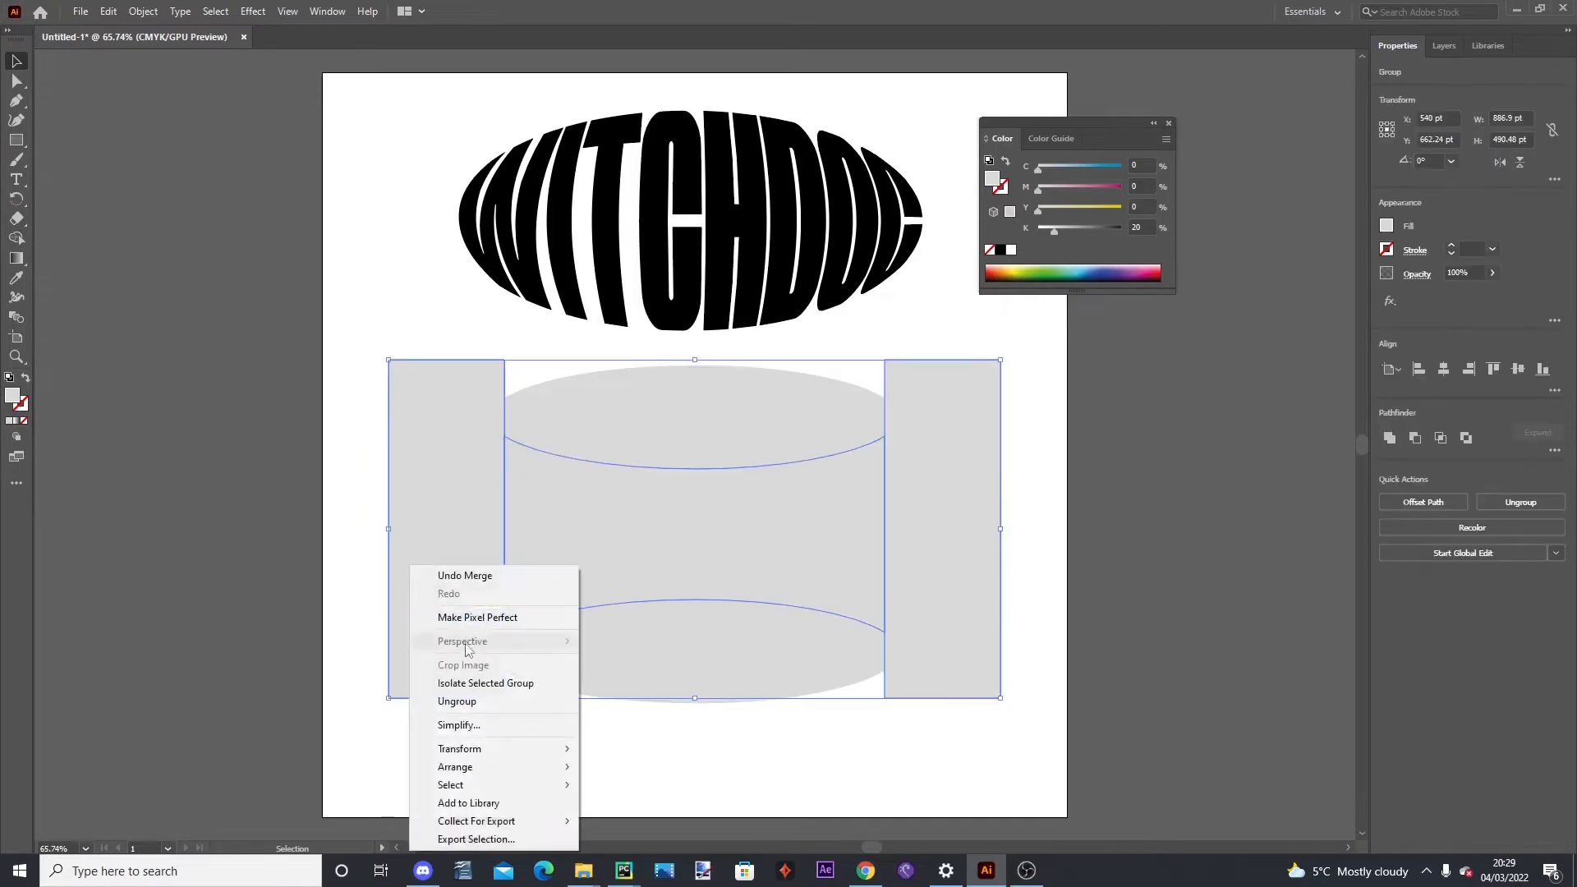
{"action": "left_click", "coordinate": [456, 702]}
{"action": "left_click", "coordinate": [324, 566]}
{"action": "left_click", "coordinate": [437, 550]}
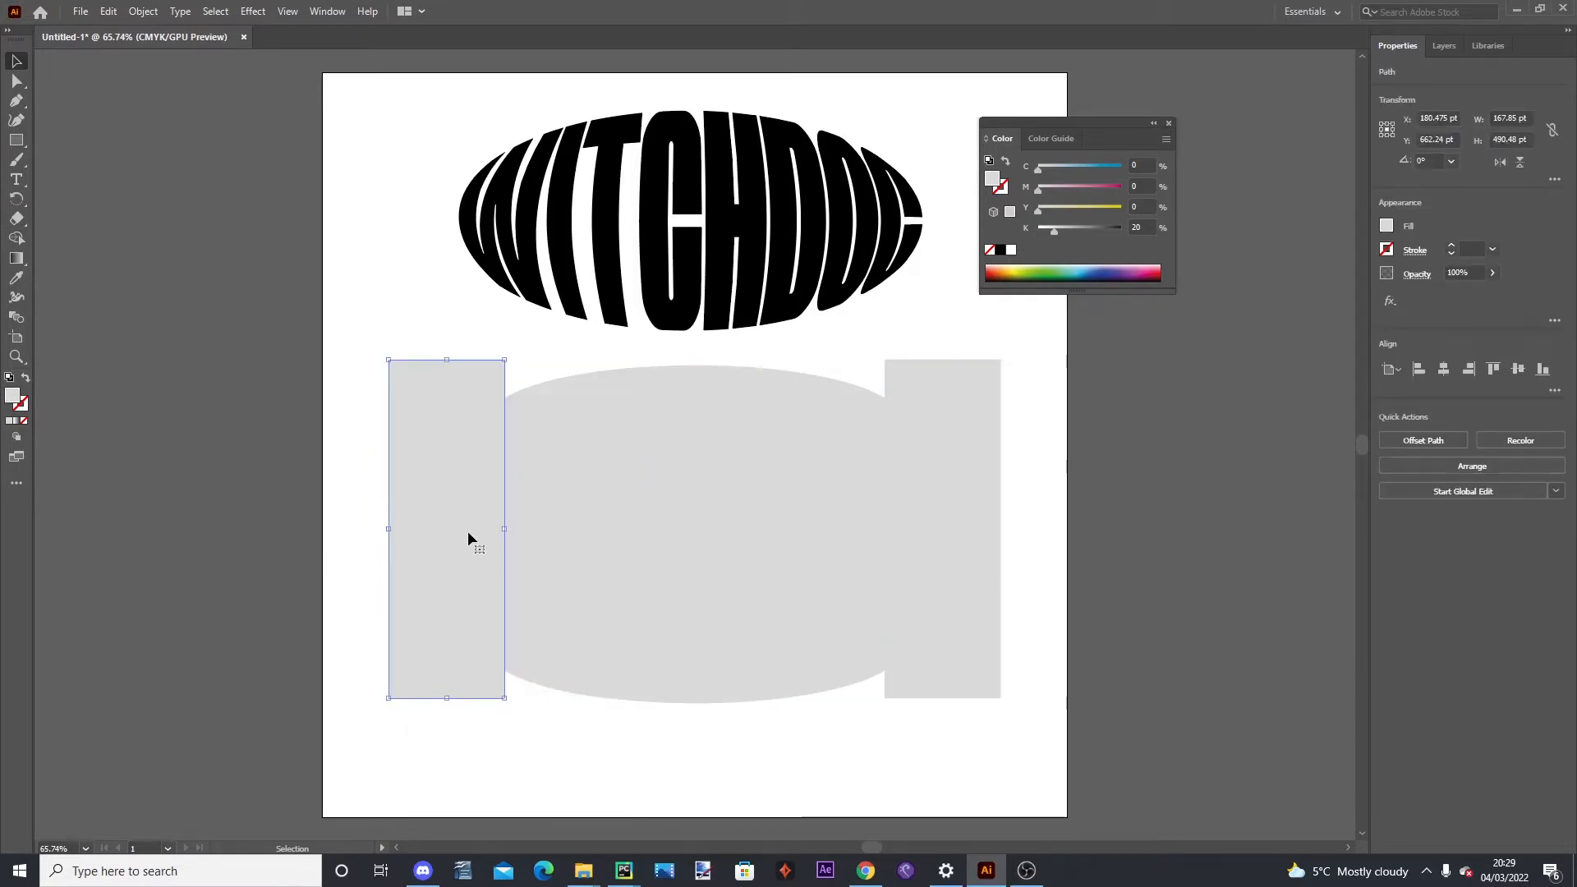
{"action": "key", "text": "Delete"}
Ungroup the two ellipses and delete them
{"action": "left_click", "coordinate": [686, 694]}
{"action": "right_click", "coordinate": [700, 686]}
{"action": "left_click", "coordinate": [665, 716]}
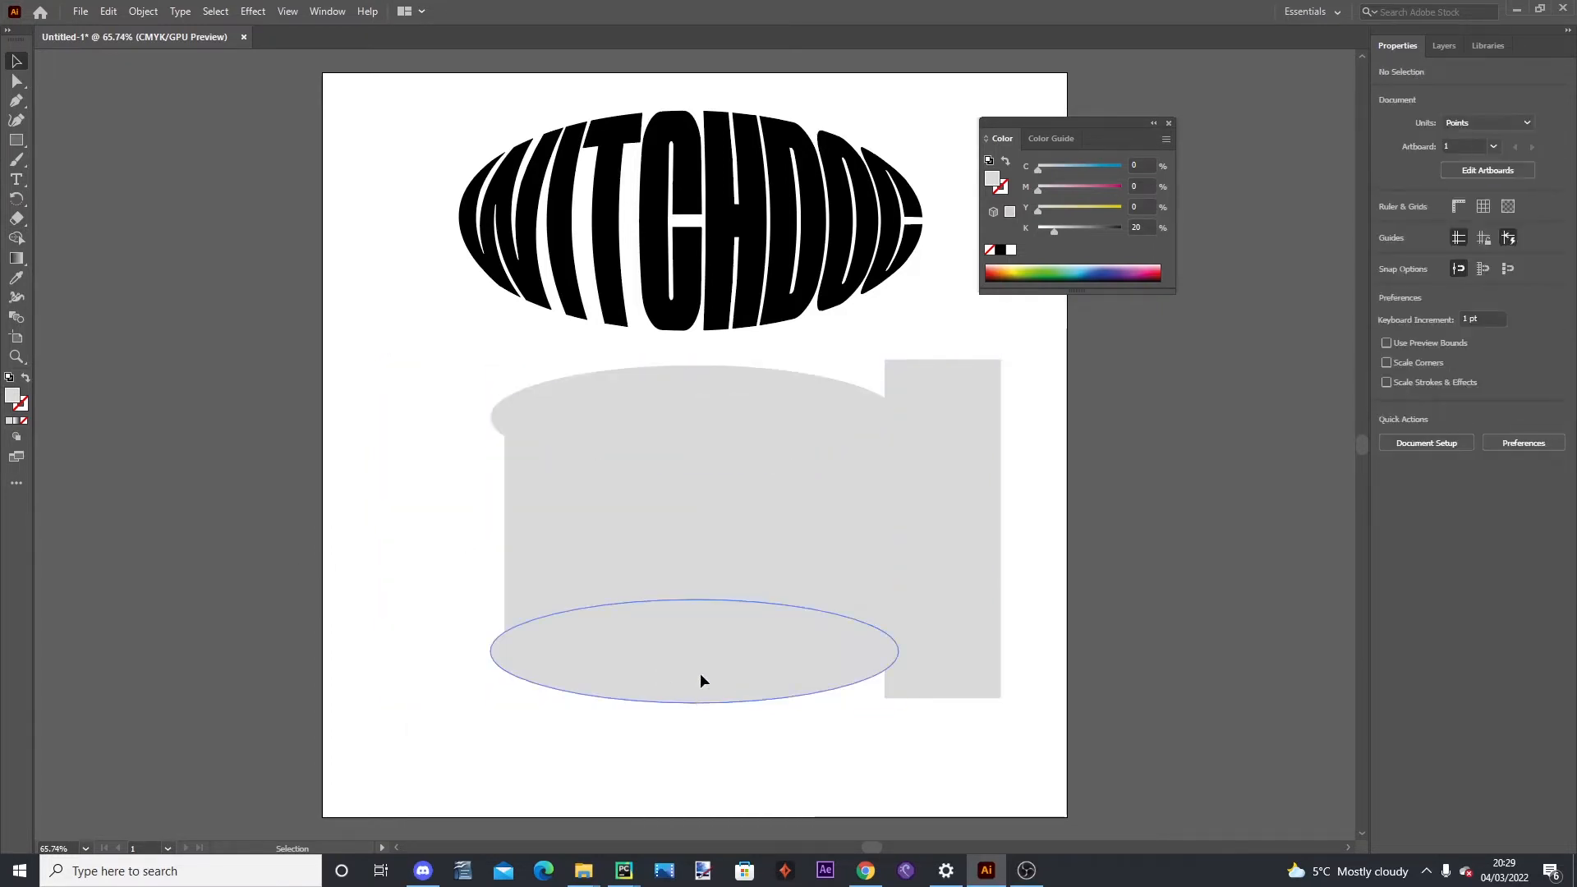
{"action": "left_click", "coordinate": [704, 673]}
{"action": "key", "text": "Delete"}
Delete the right rectangle and move the remaining concave shape up beneath the warped lettering
{"action": "left_click", "coordinate": [934, 661]}
{"action": "key", "text": "Delete"}
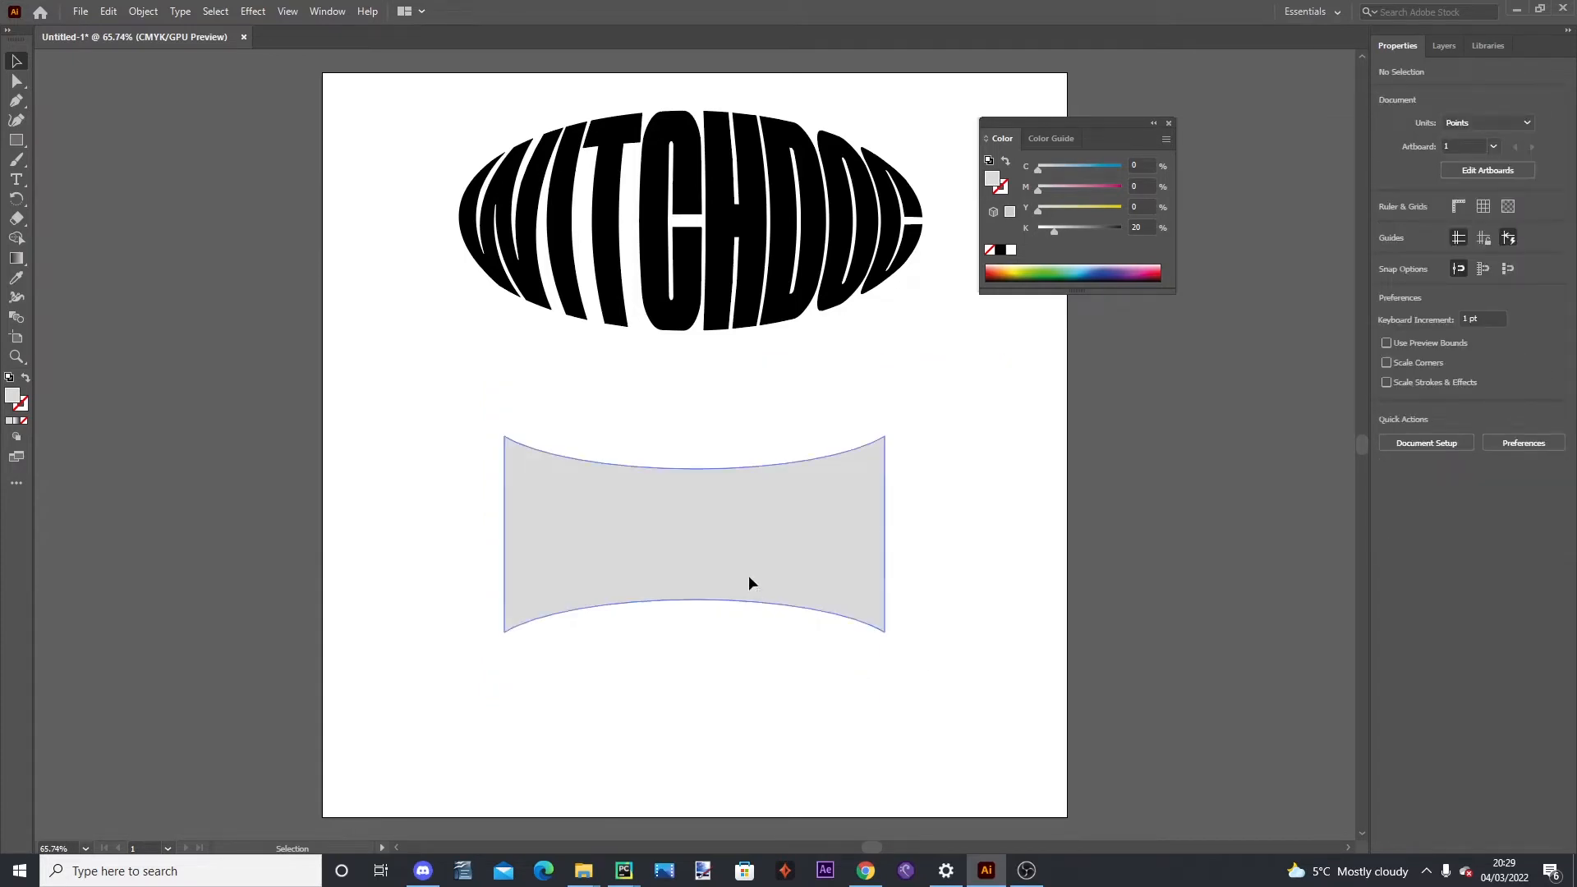
{"action": "left_click_drag", "start_coordinate": [750, 581], "coordinate": [745, 511]}
{"action": "left_click", "coordinate": [742, 672]}
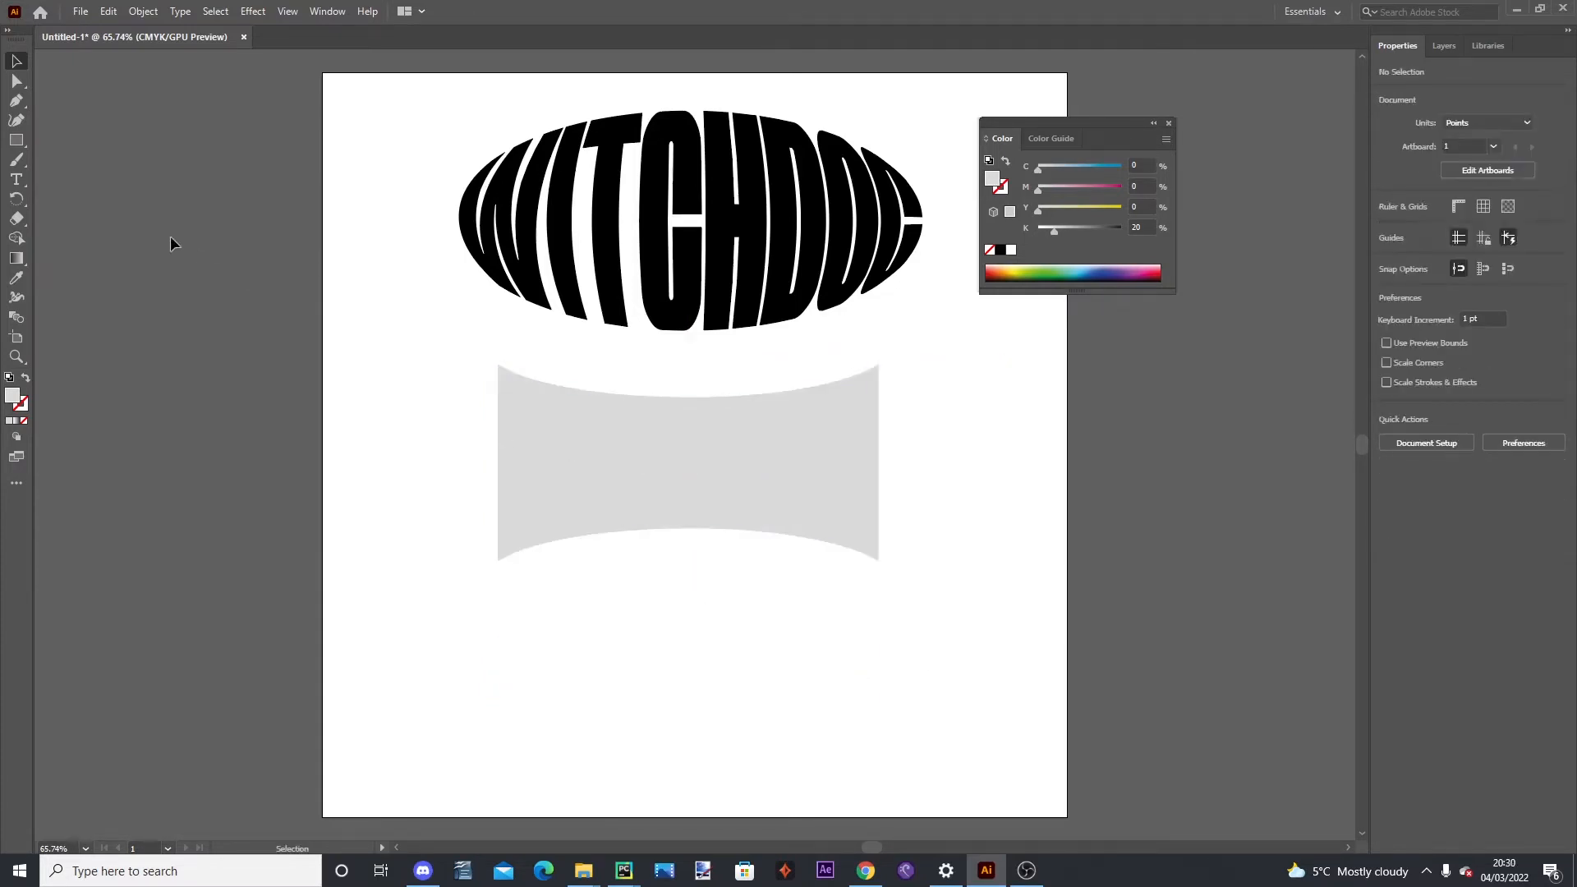
Add the text WITCHDOC below the concave shape, scaled up to about 158 pt and moved beneath it
{"action": "left_click", "coordinate": [17, 180]}
{"action": "left_click", "coordinate": [502, 639]}
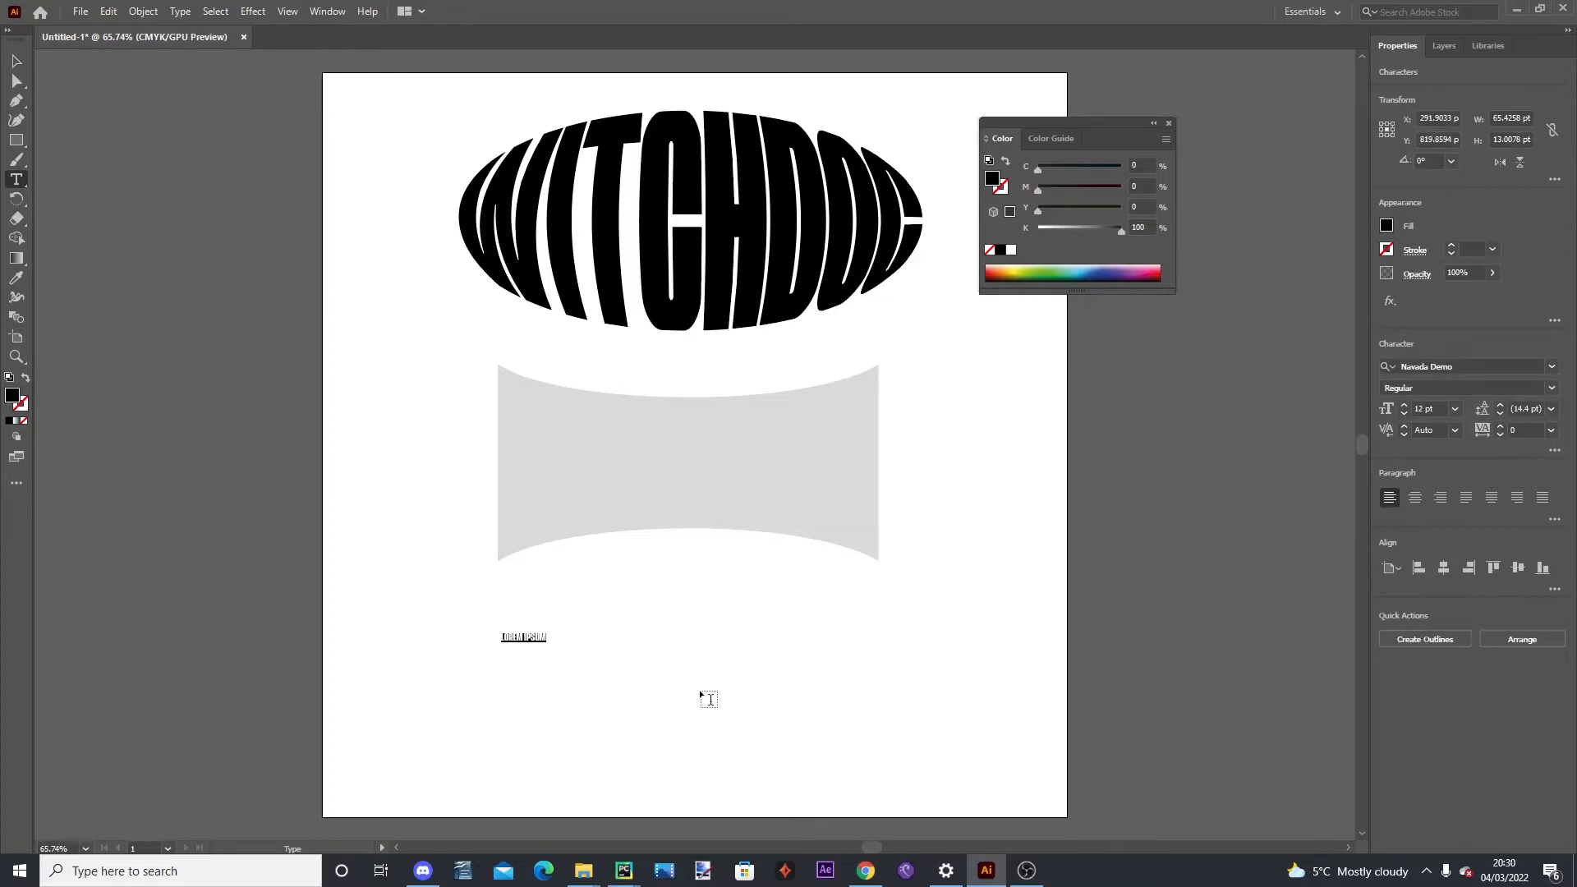
{"action": "type", "text": "WITCHDOG"}
{"action": "left_click", "coordinate": [17, 57]}
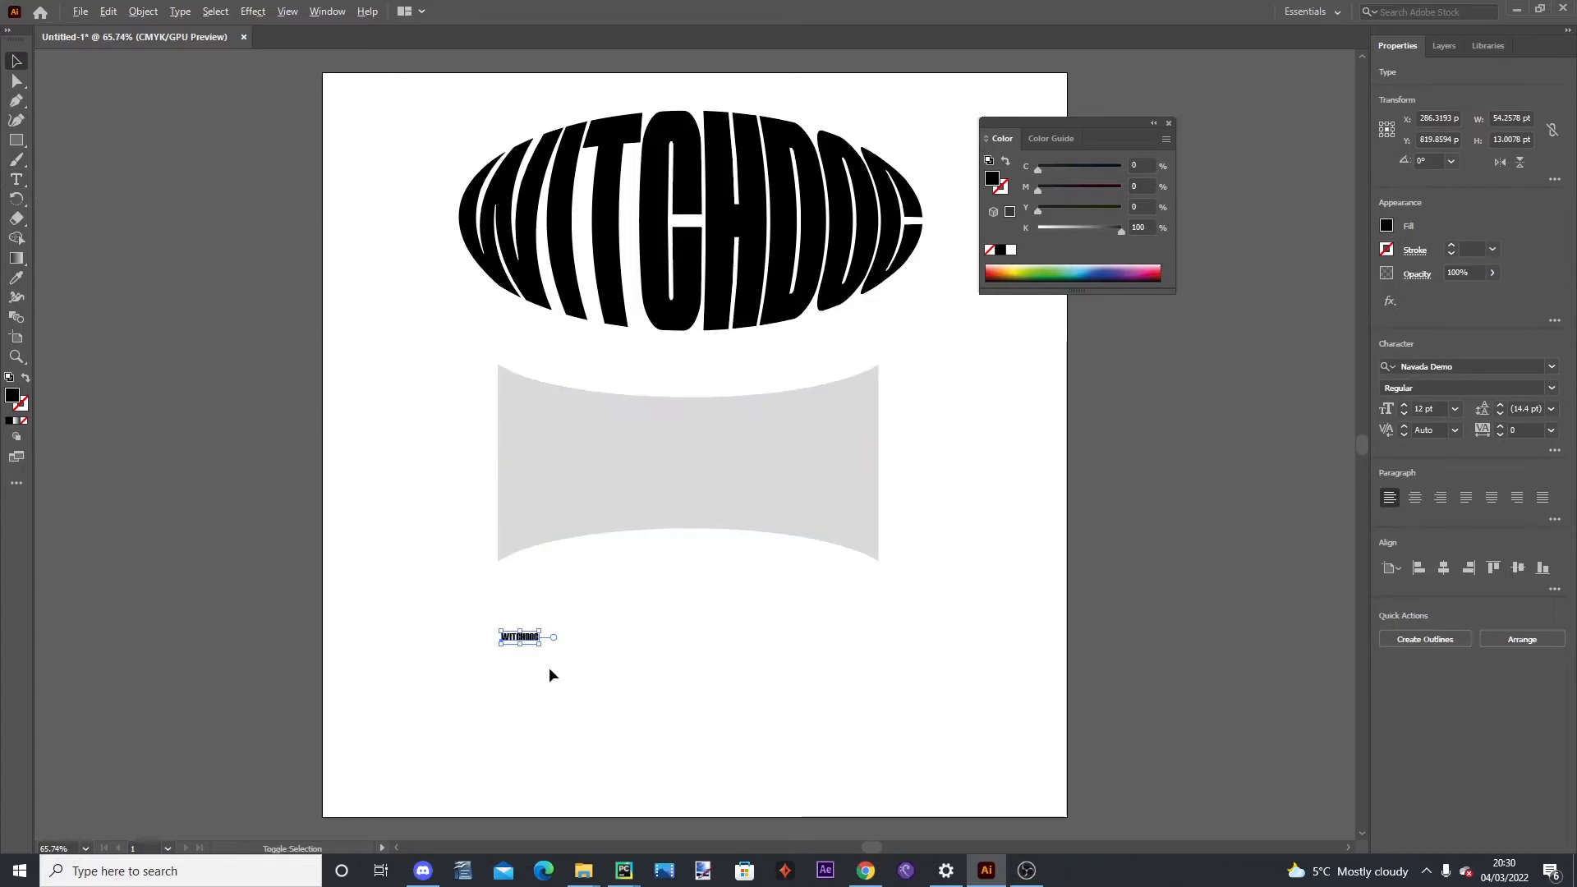
{"action": "left_click_drag", "start_coordinate": [544, 649], "coordinate": [767, 697]}
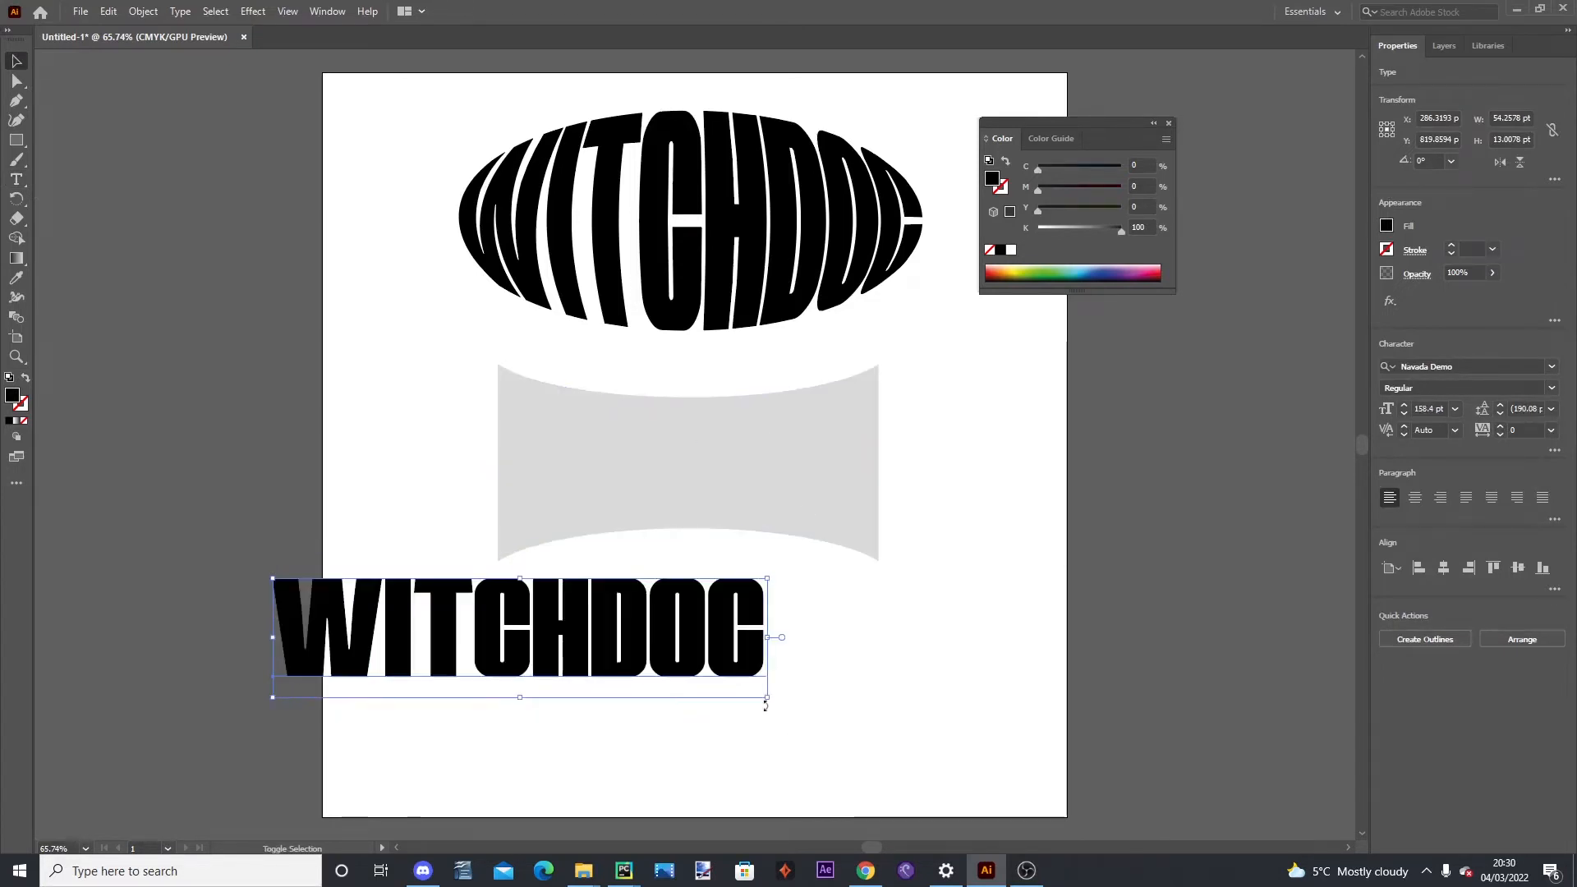
{"action": "left_click_drag", "start_coordinate": [613, 642], "coordinate": [782, 644]}
Enlarge the concave shape proportionally to about 679 by 350 pt to match the width of the warped lettering
{"action": "left_click", "coordinate": [806, 530]}
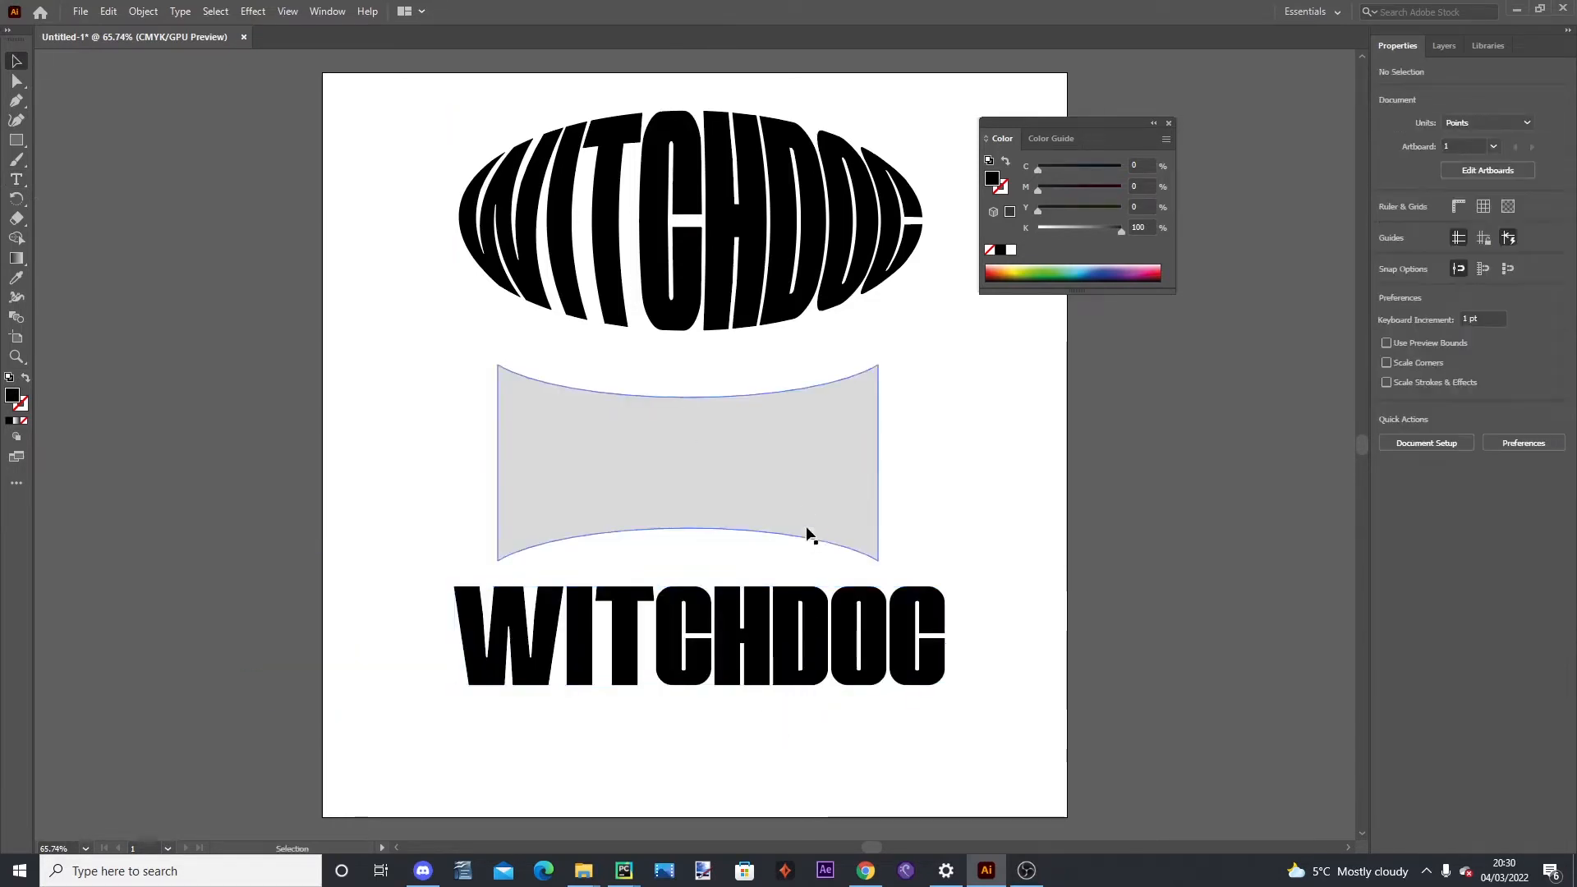
{"action": "left_click_drag", "start_coordinate": [881, 460], "coordinate": [922, 459]}
{"action": "key", "text": "a"}
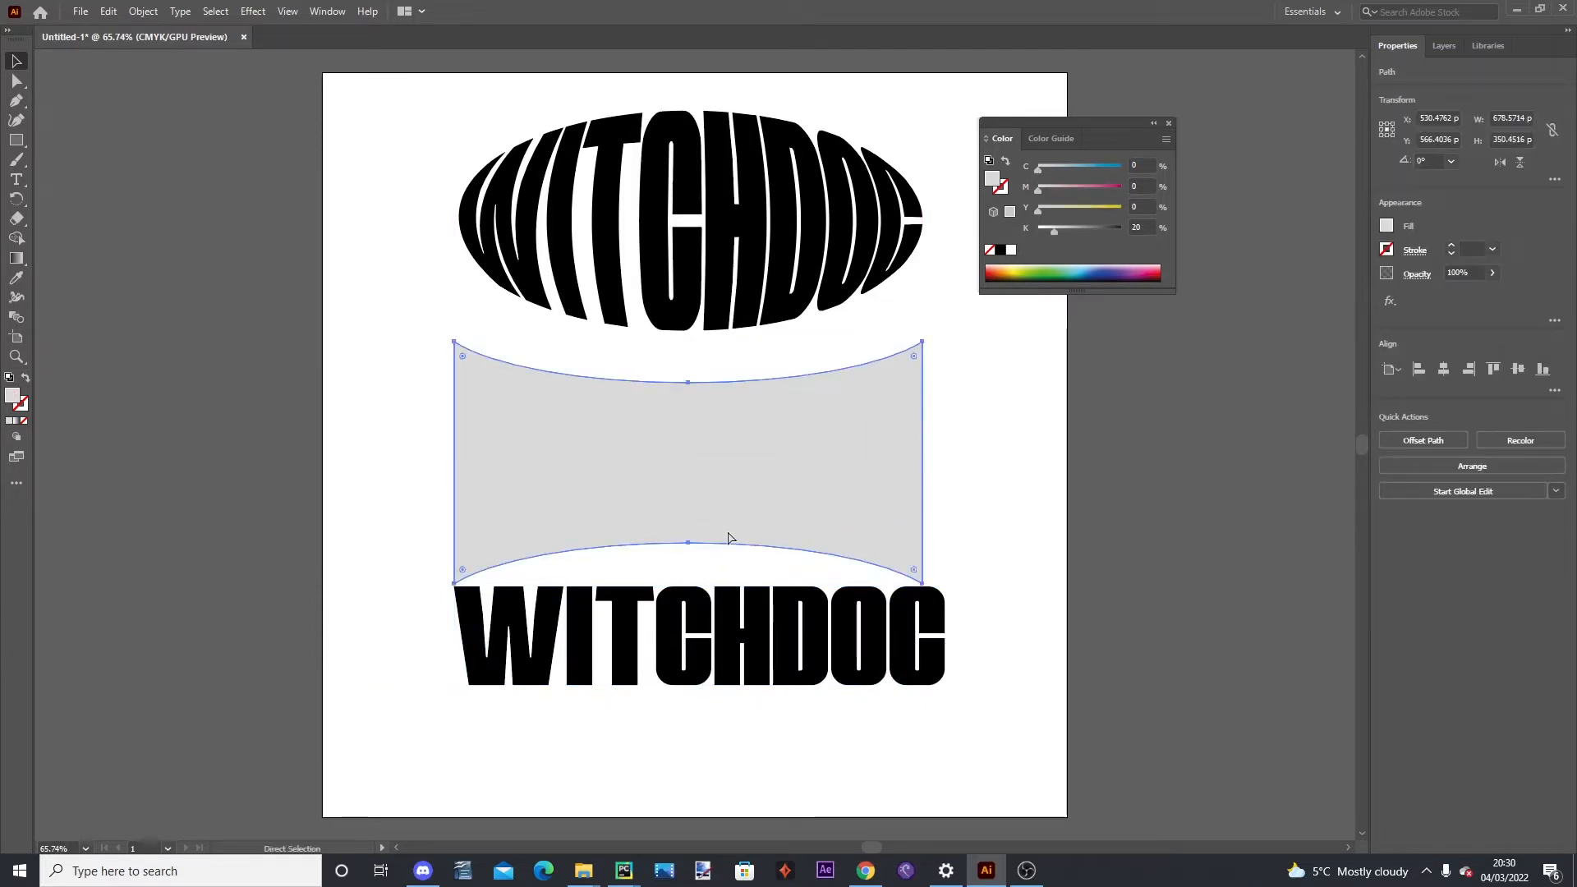
Warp the lower WITCHDOC text into the grey concave shape using Envelope Distort with the top object
{"action": "key", "text": "v"}
{"action": "left_click", "coordinate": [693, 687]}
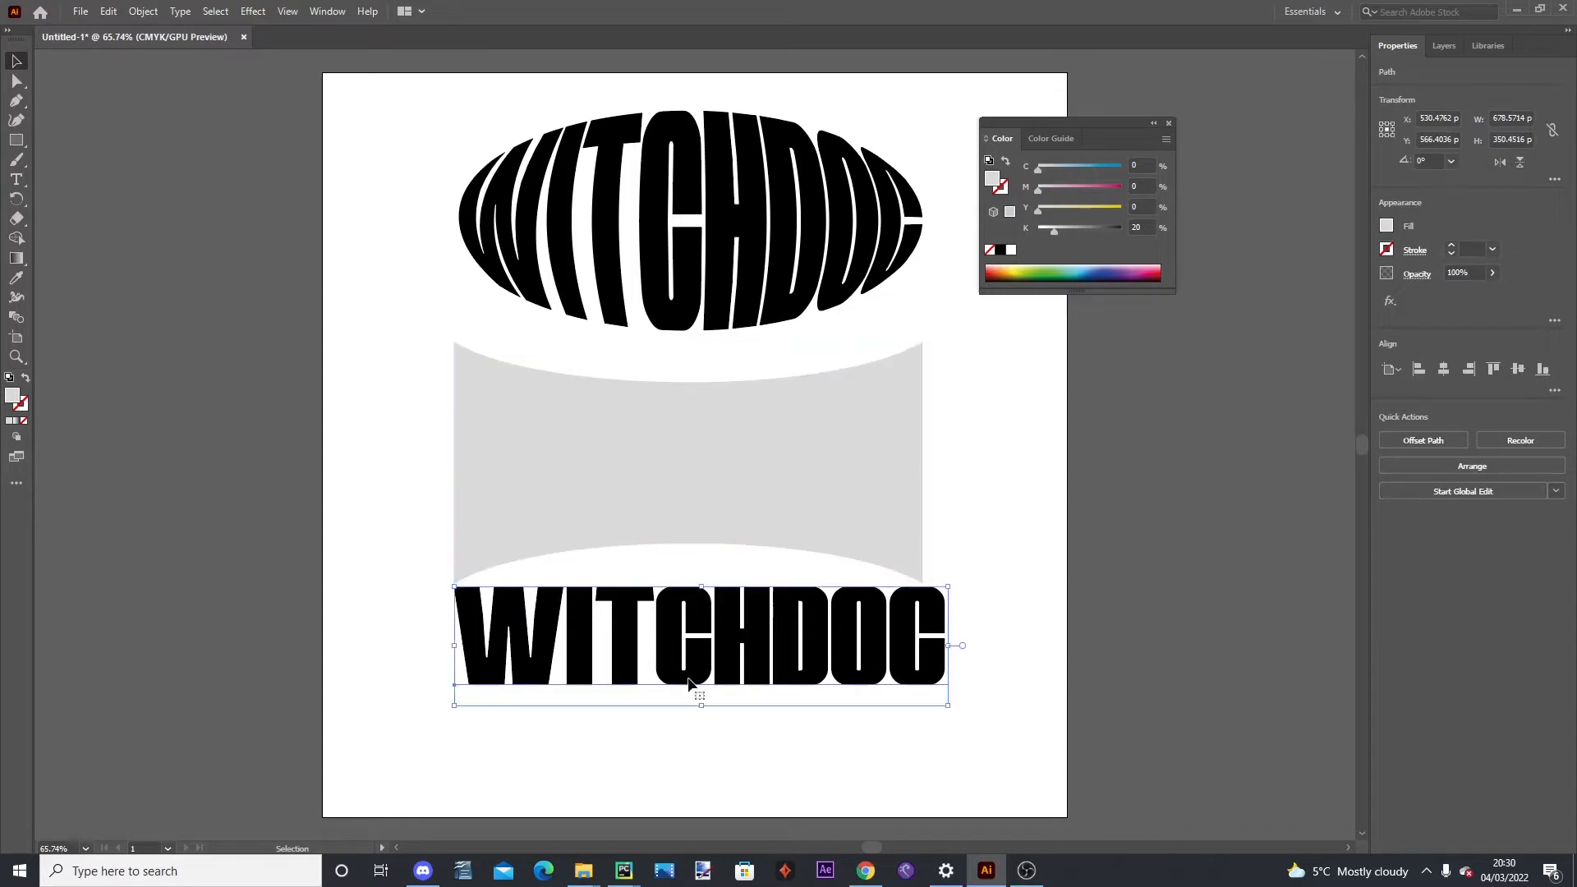
{"action": "left_click", "coordinate": [701, 510], "text": "shift"}
{"action": "left_click", "coordinate": [143, 11]}
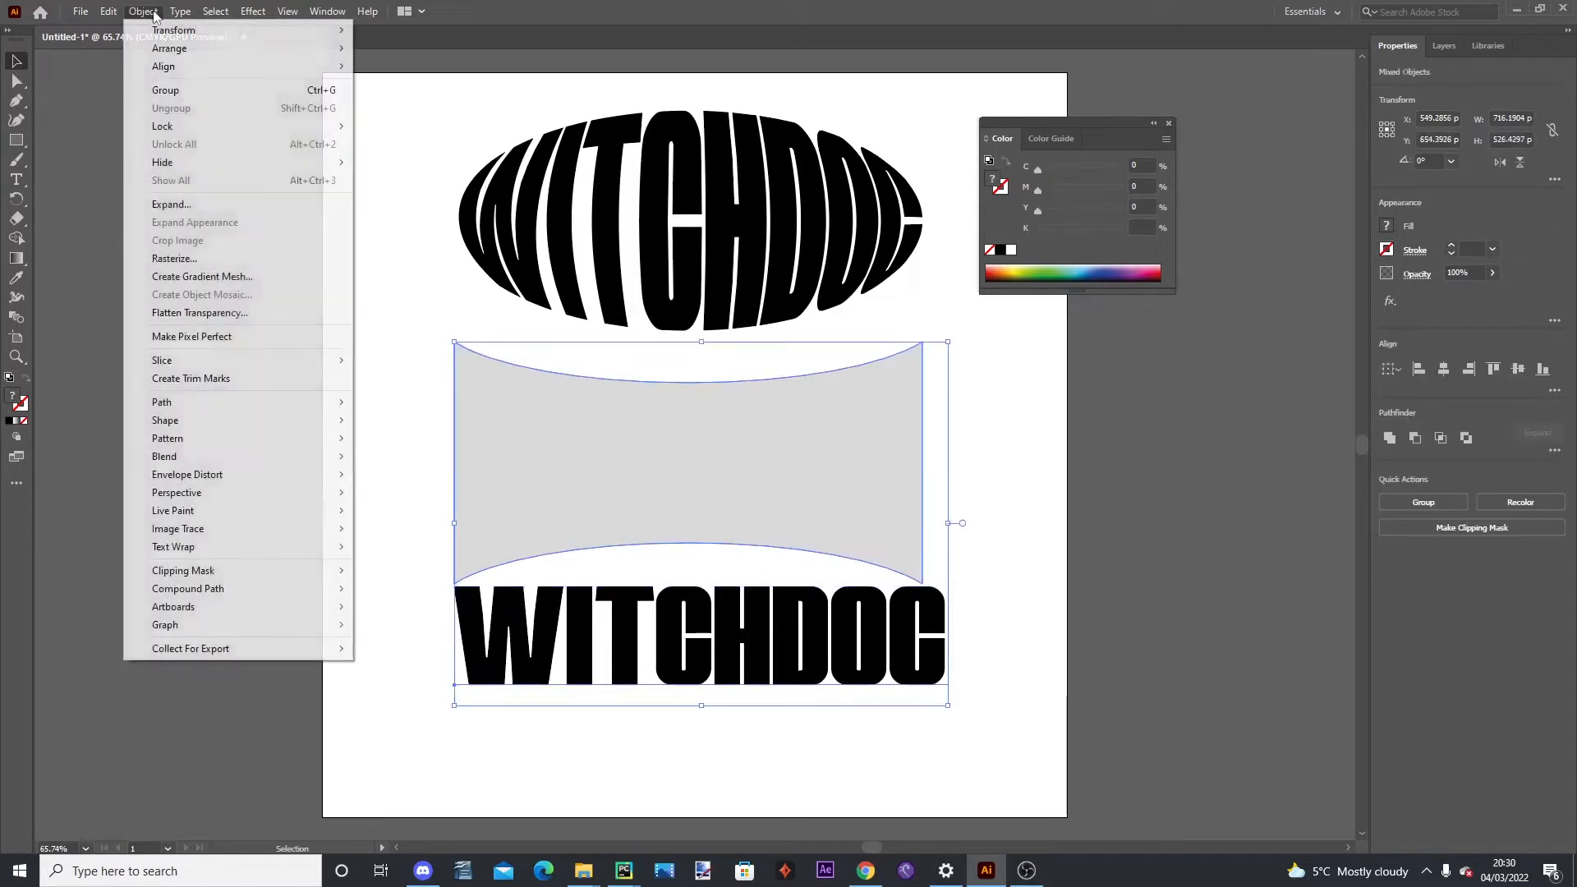
{"action": "mouse_move", "coordinate": [306, 475]}
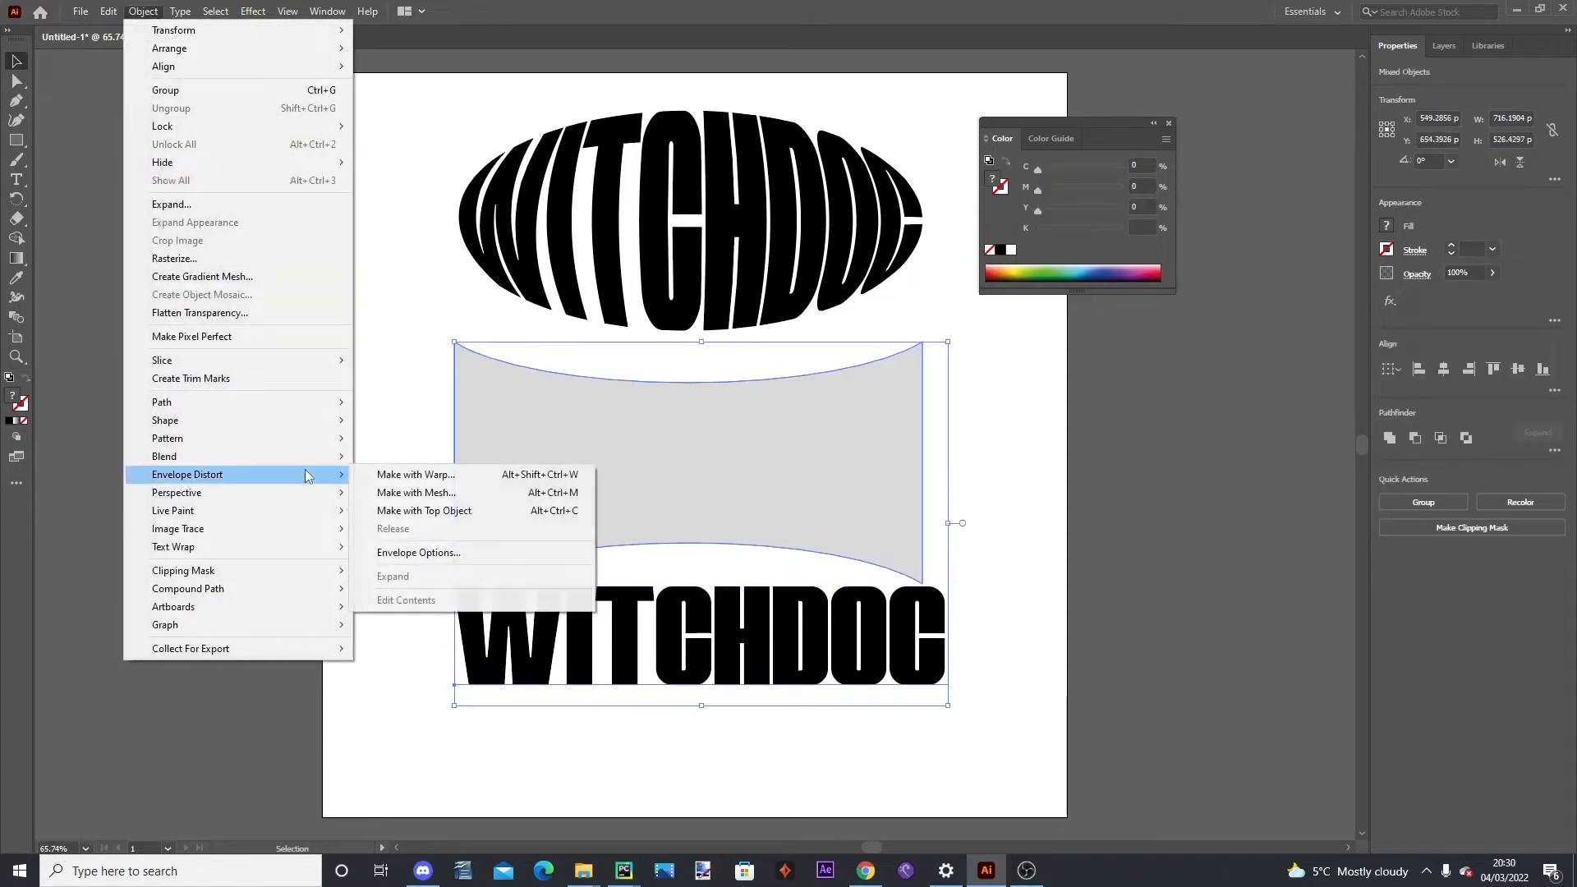
{"action": "left_click", "coordinate": [443, 508]}
{"action": "left_click", "coordinate": [634, 700]}
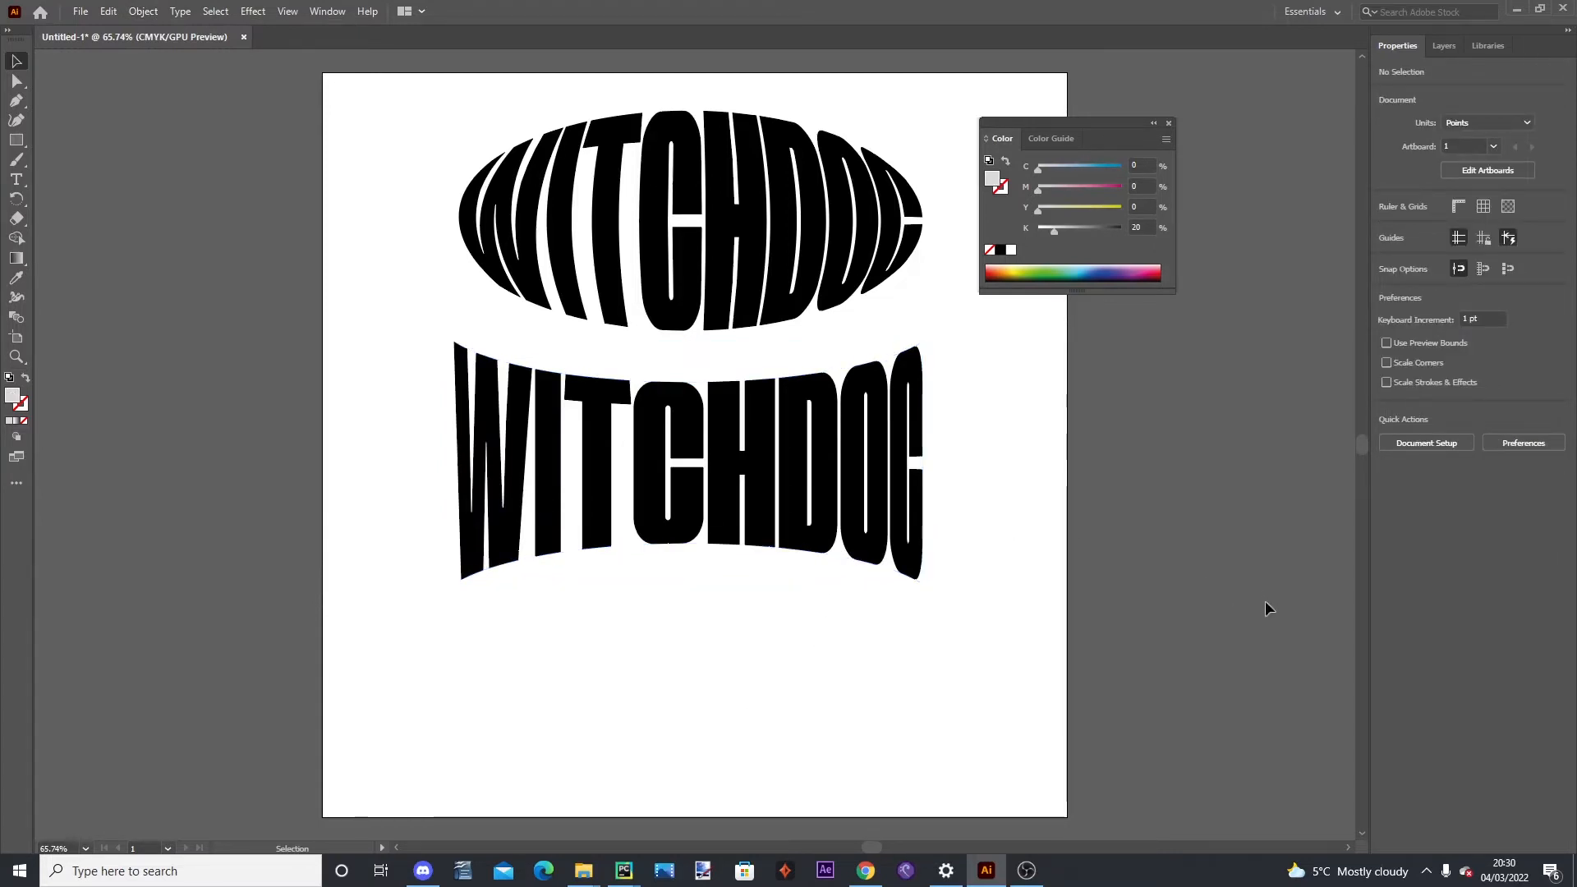
Move the concave WITCHDOC lettering up 50 pt, closer to the elliptical lettering
{"action": "left_click", "coordinate": [786, 546]}
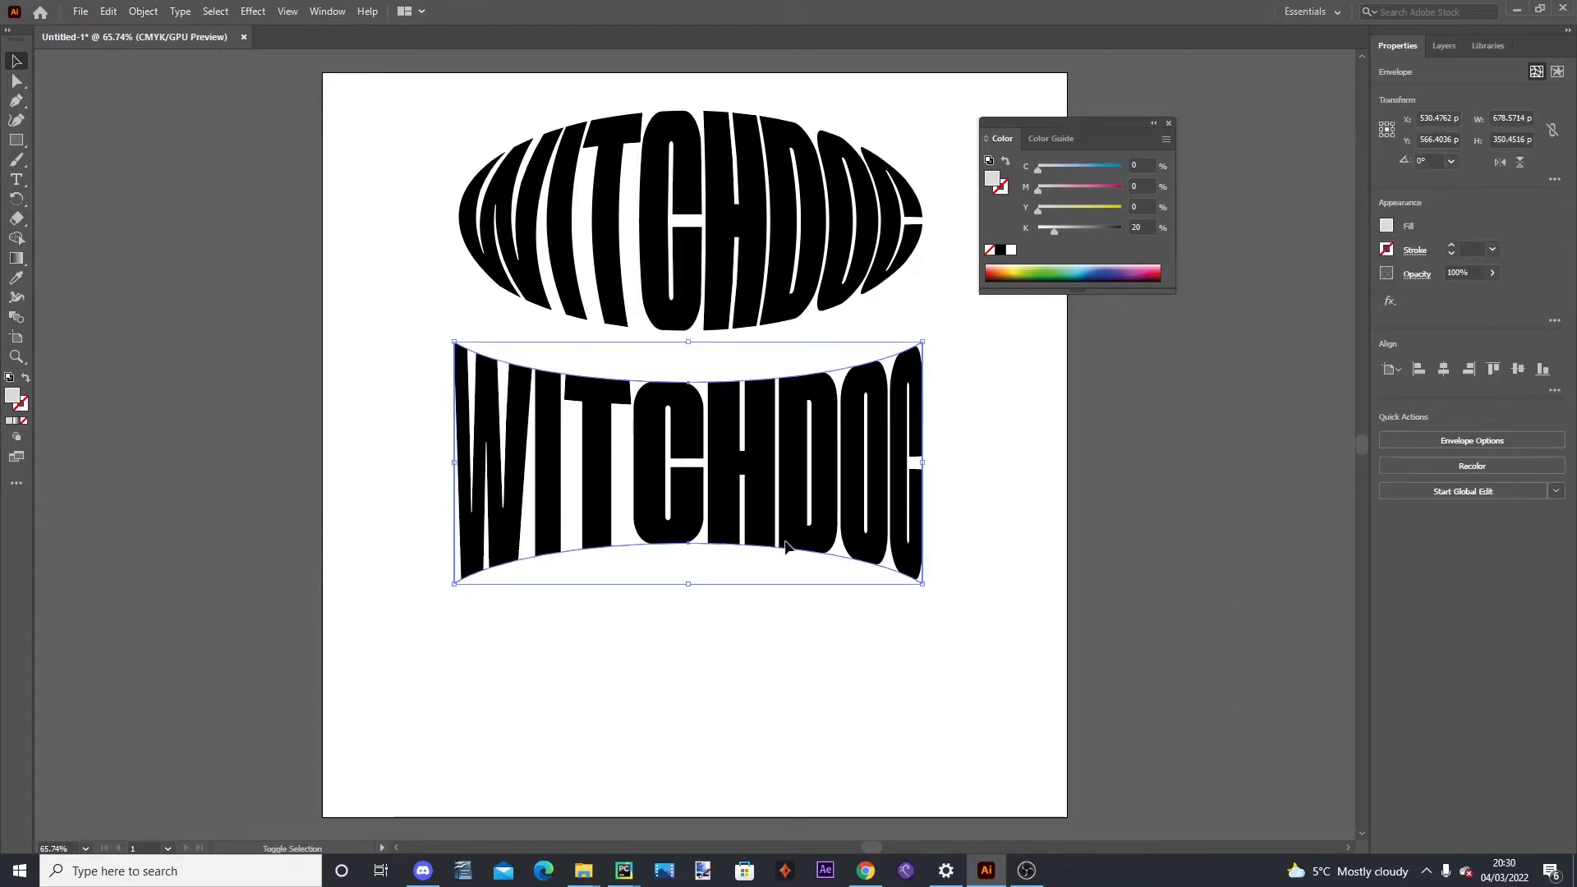
{"action": "key", "text": "shift+Up"}
{"action": "key", "text": "shift+Up"}
{"action": "key", "text": "shift+Up"}
{"action": "key", "text": "shift+Up"}
{"action": "key", "text": "shift+Up"}
{"action": "left_click", "coordinate": [771, 602]}
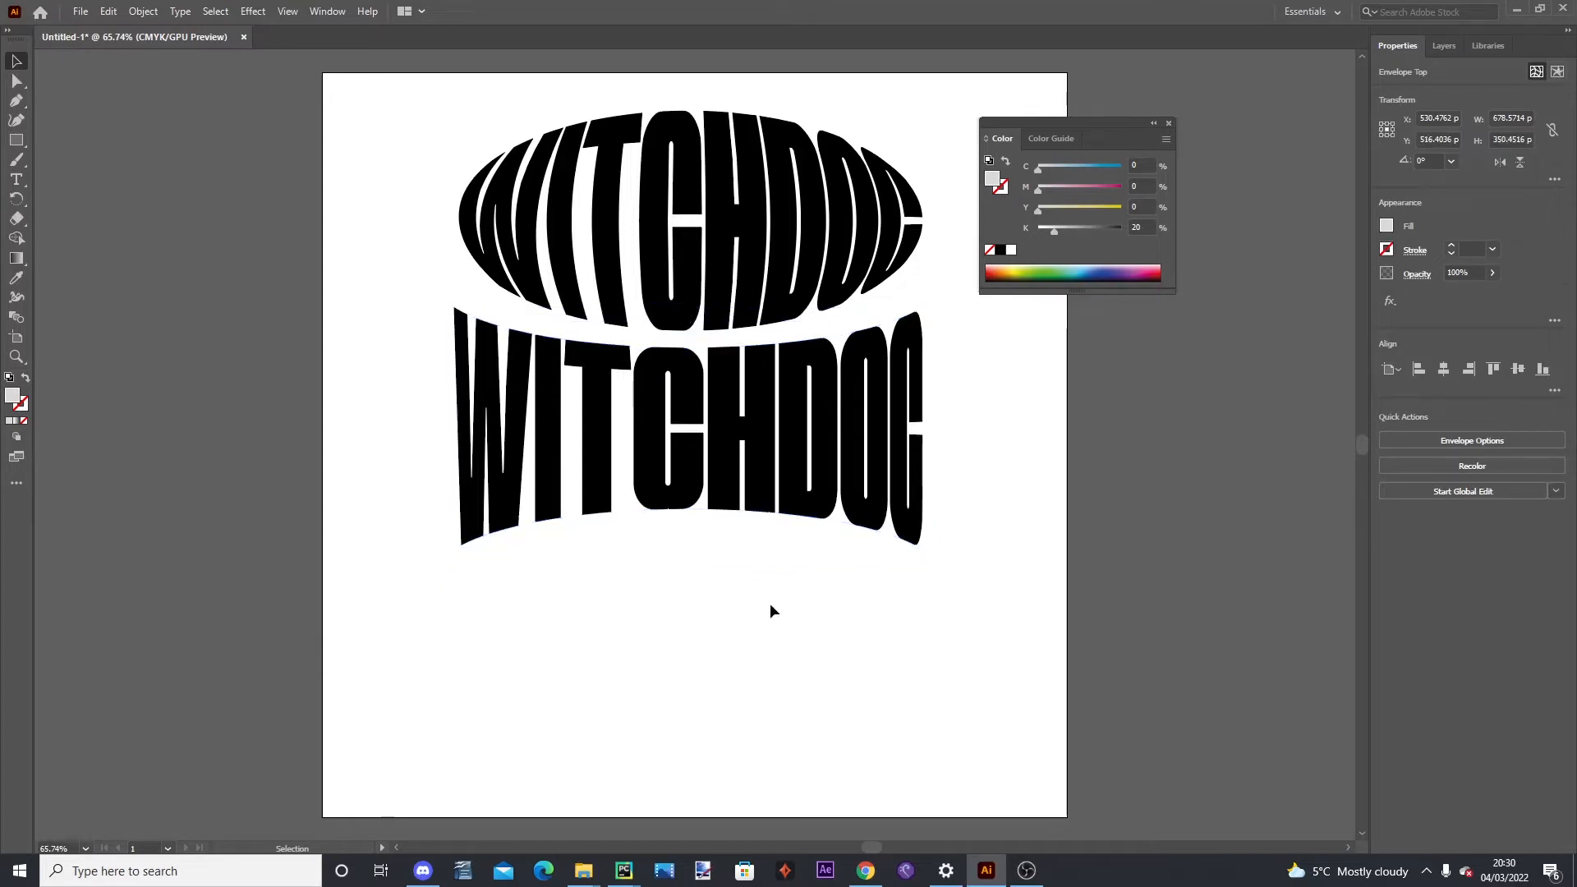
Shrink the concave lettering proportionally about its centre to about 610 by 315 pt and nudge it up towards the elliptical lettering
{"action": "left_click", "coordinate": [929, 471]}
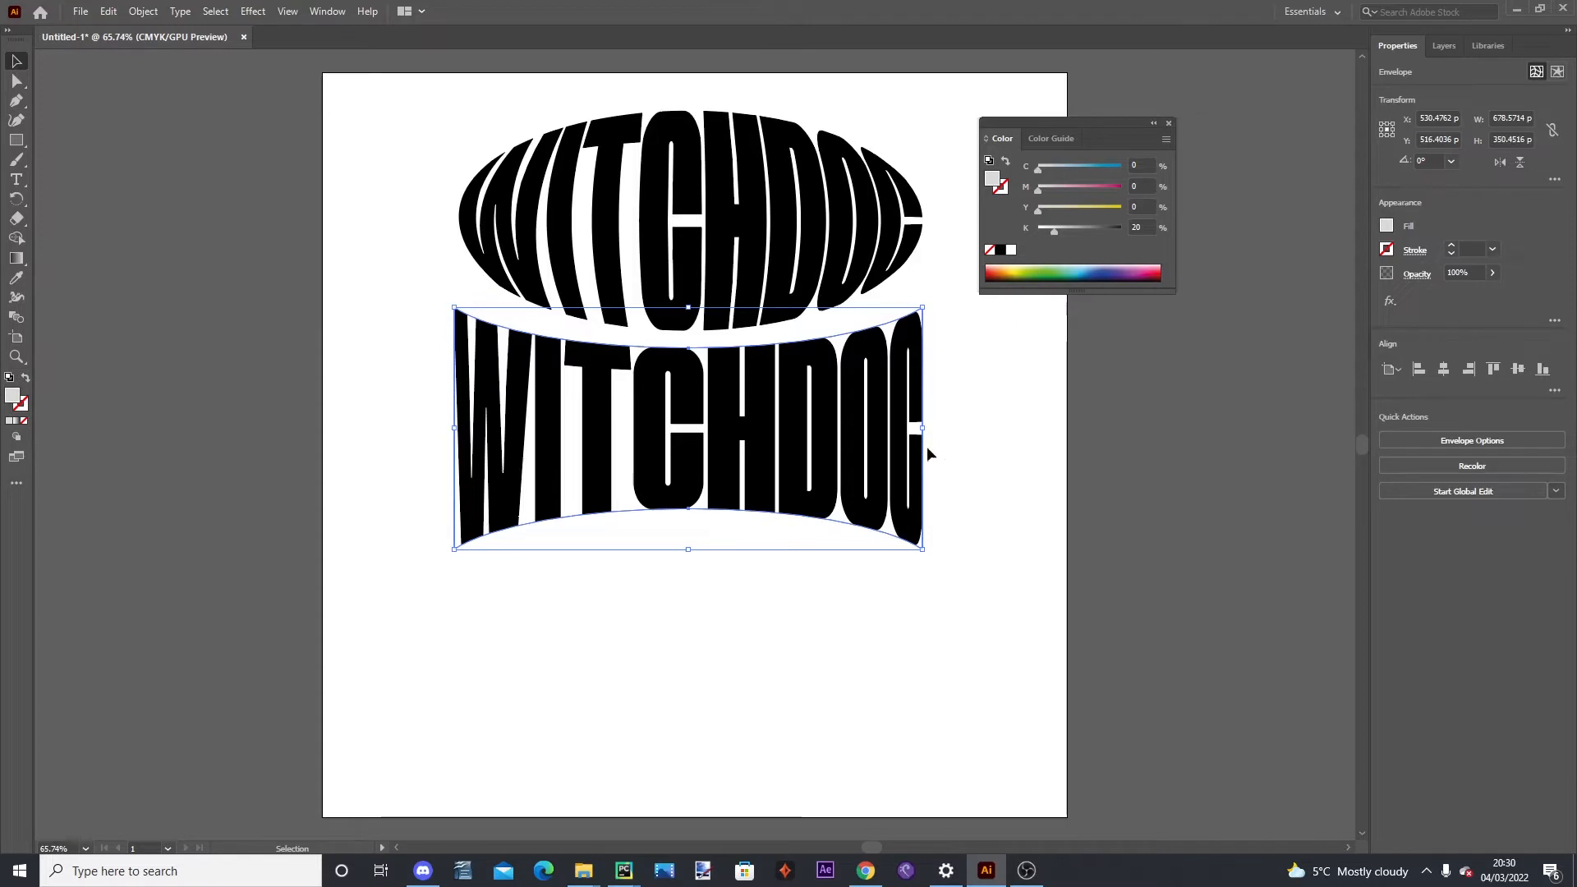
{"action": "left_click_drag", "start_coordinate": [925, 427], "coordinate": [899, 427]}
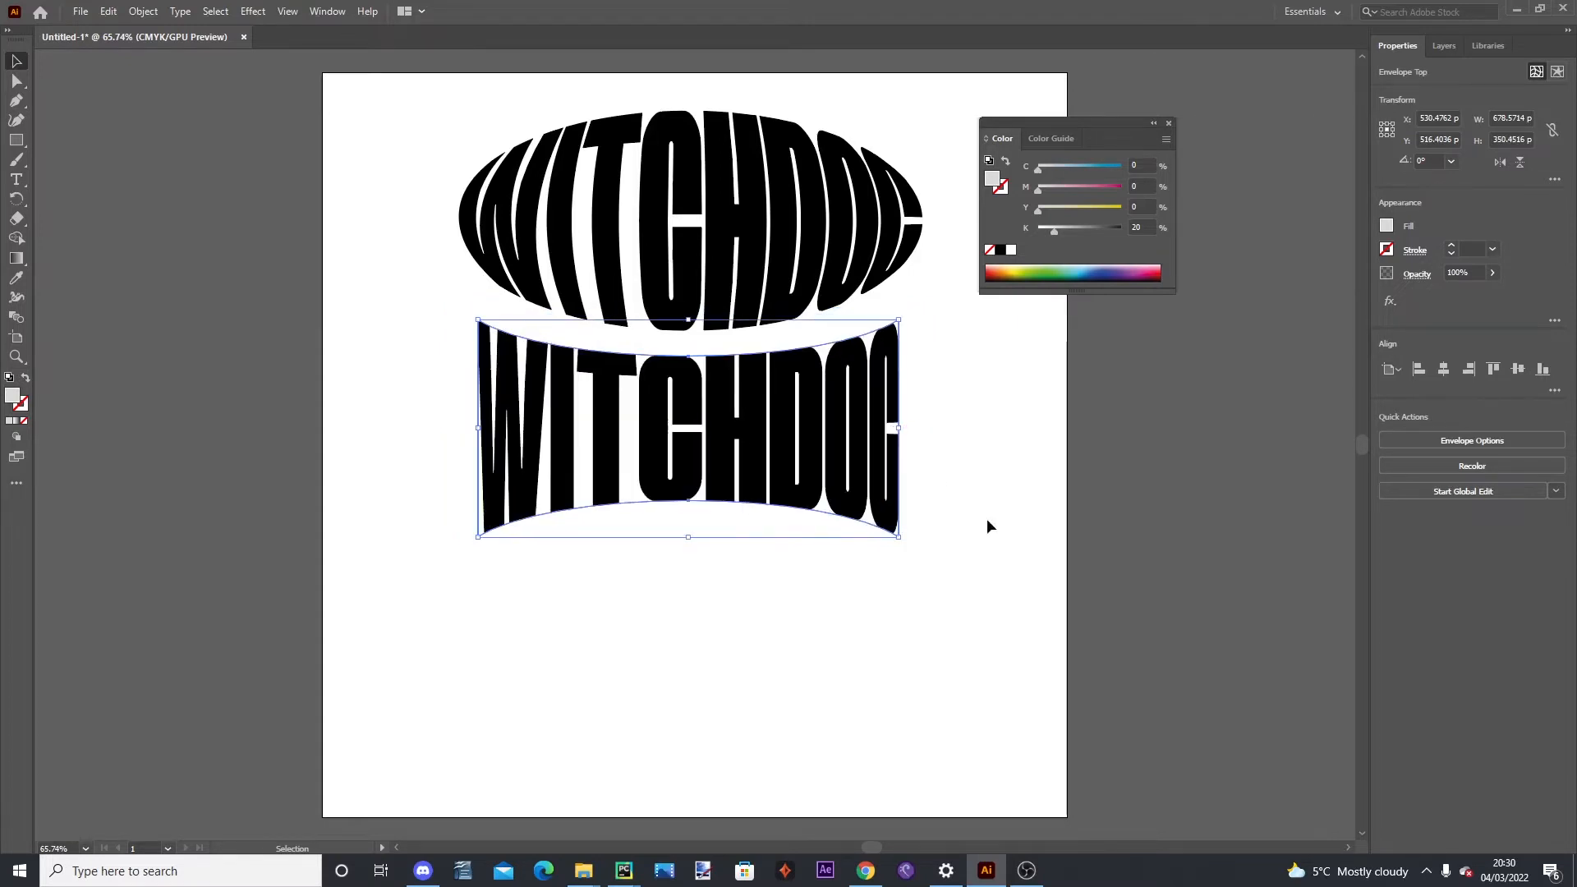
{"action": "left_click", "coordinate": [988, 521]}
{"action": "left_click", "coordinate": [862, 519]}
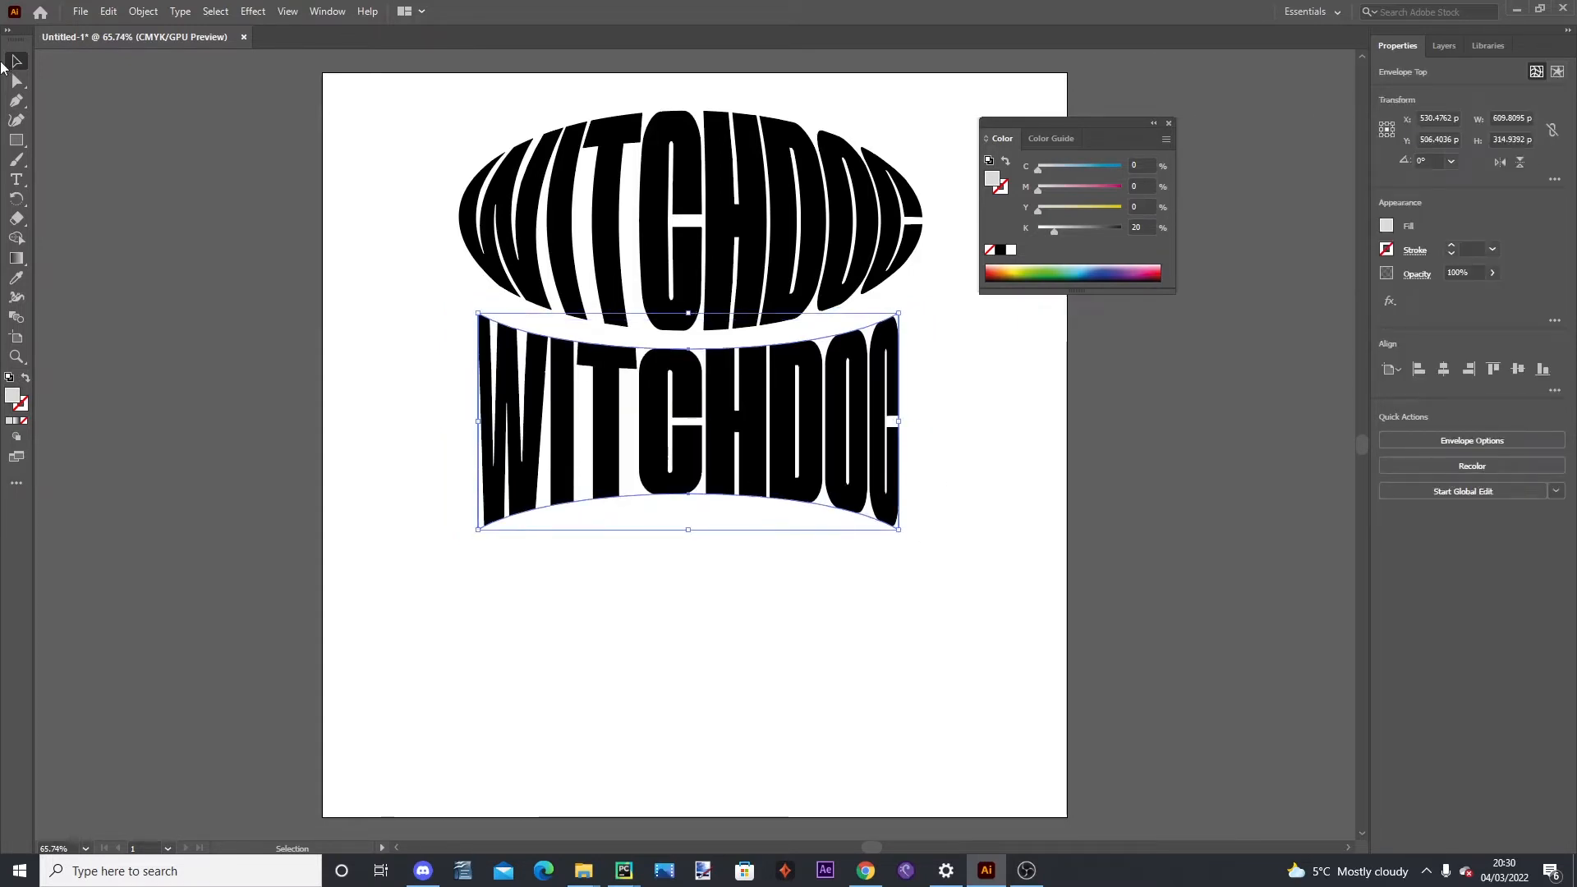
{"action": "left_click", "coordinate": [485, 538]}
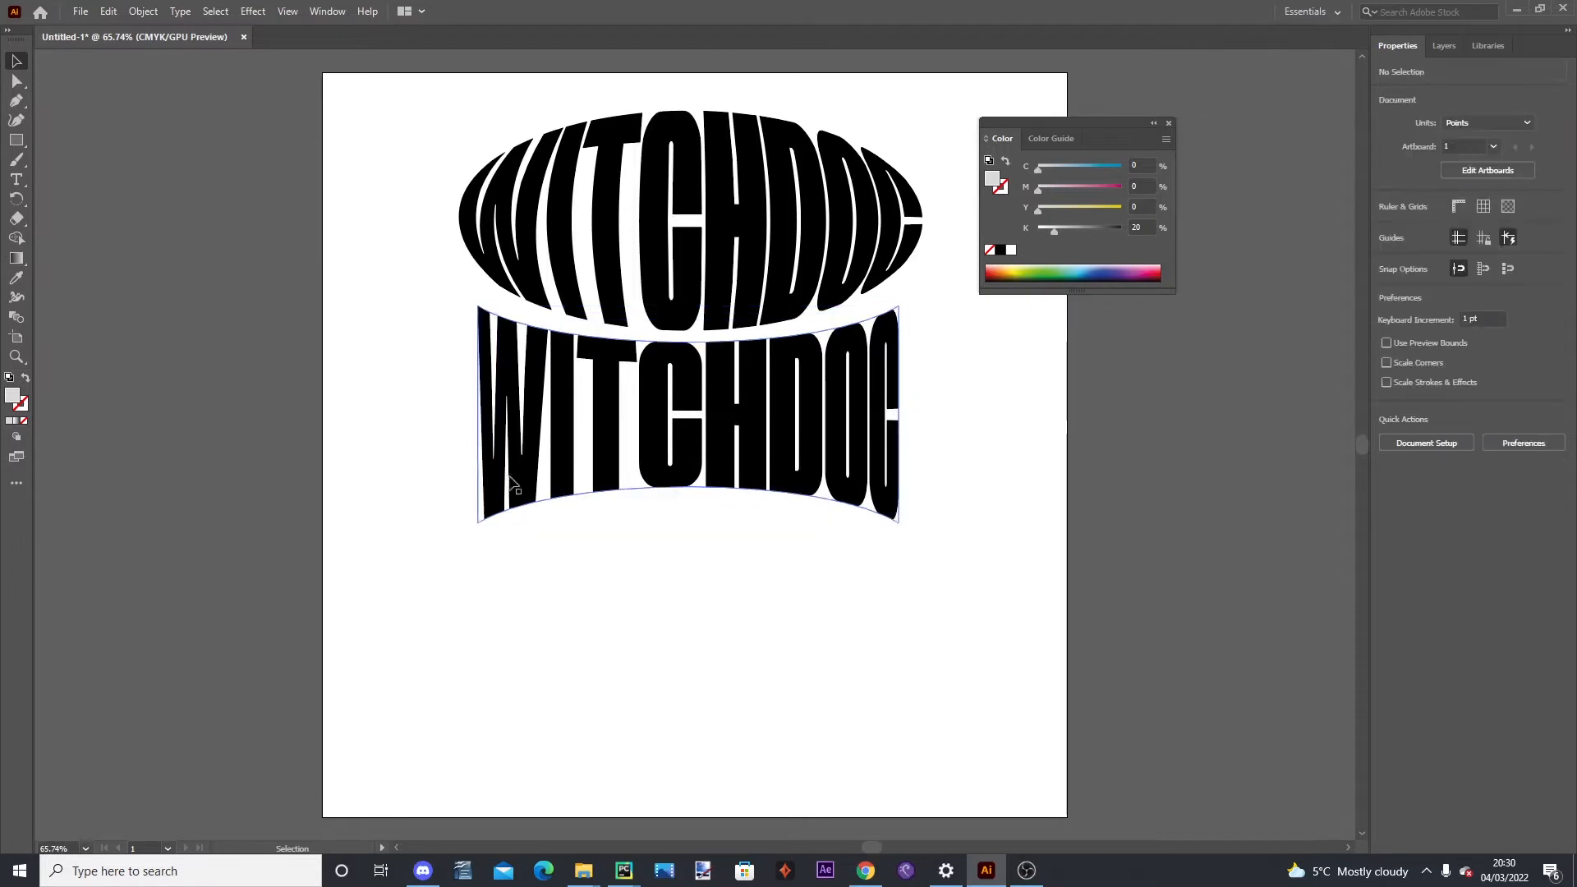
{"action": "left_click", "coordinate": [515, 483]}
{"action": "left_click", "coordinate": [381, 523]}
Add the text WITCHDOC below the concave lettering, scaled up to about 174 pt
{"action": "left_click", "coordinate": [17, 179]}
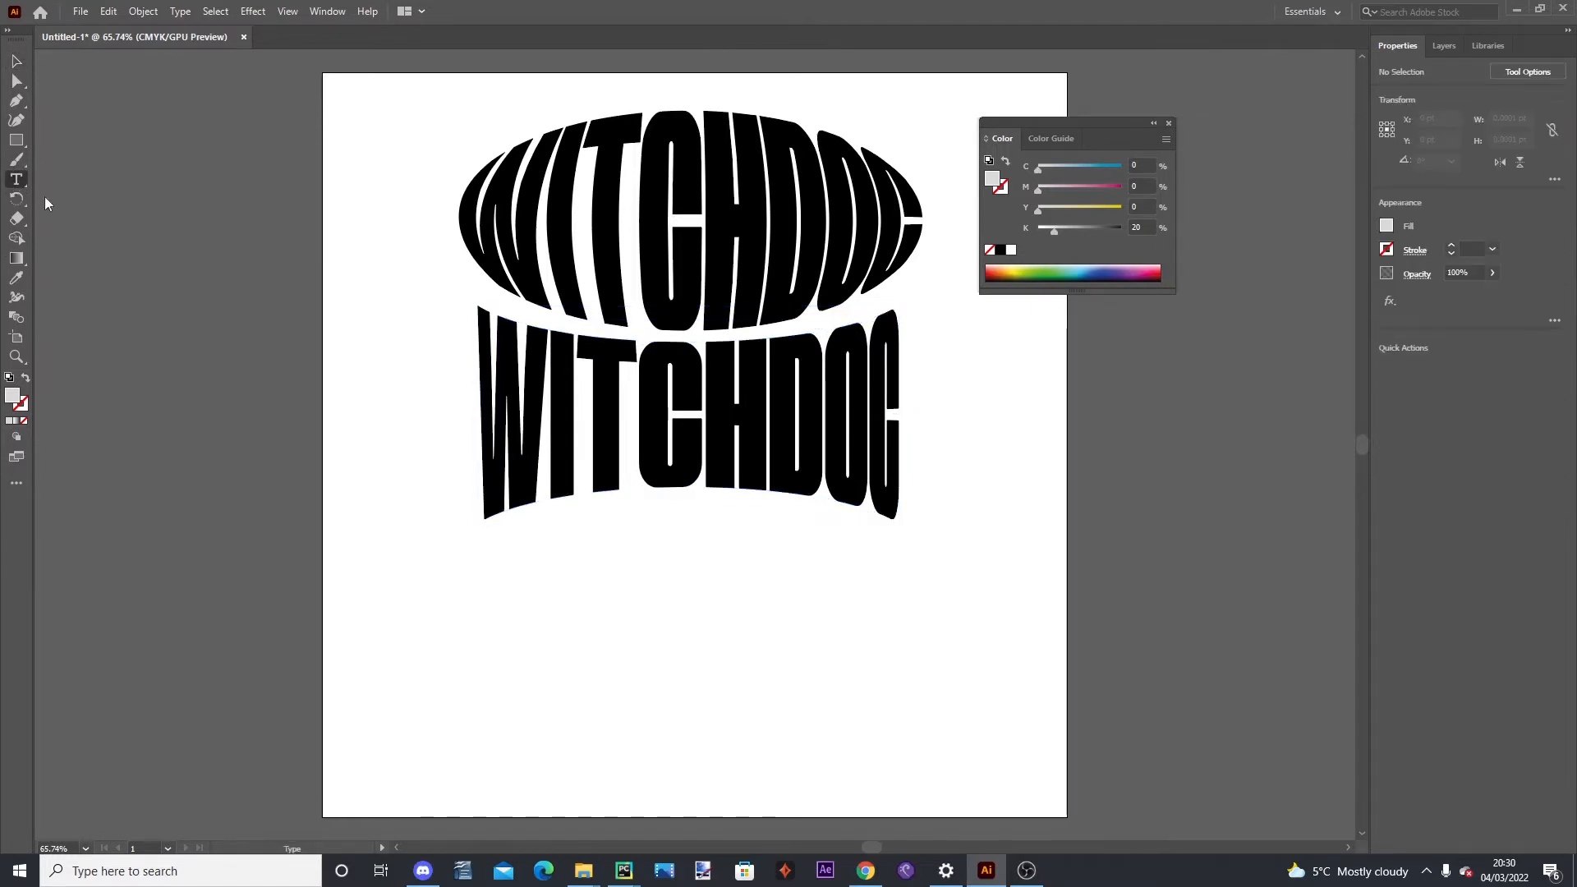
{"action": "left_click", "coordinate": [520, 608]}
{"action": "type", "text": "WI"}
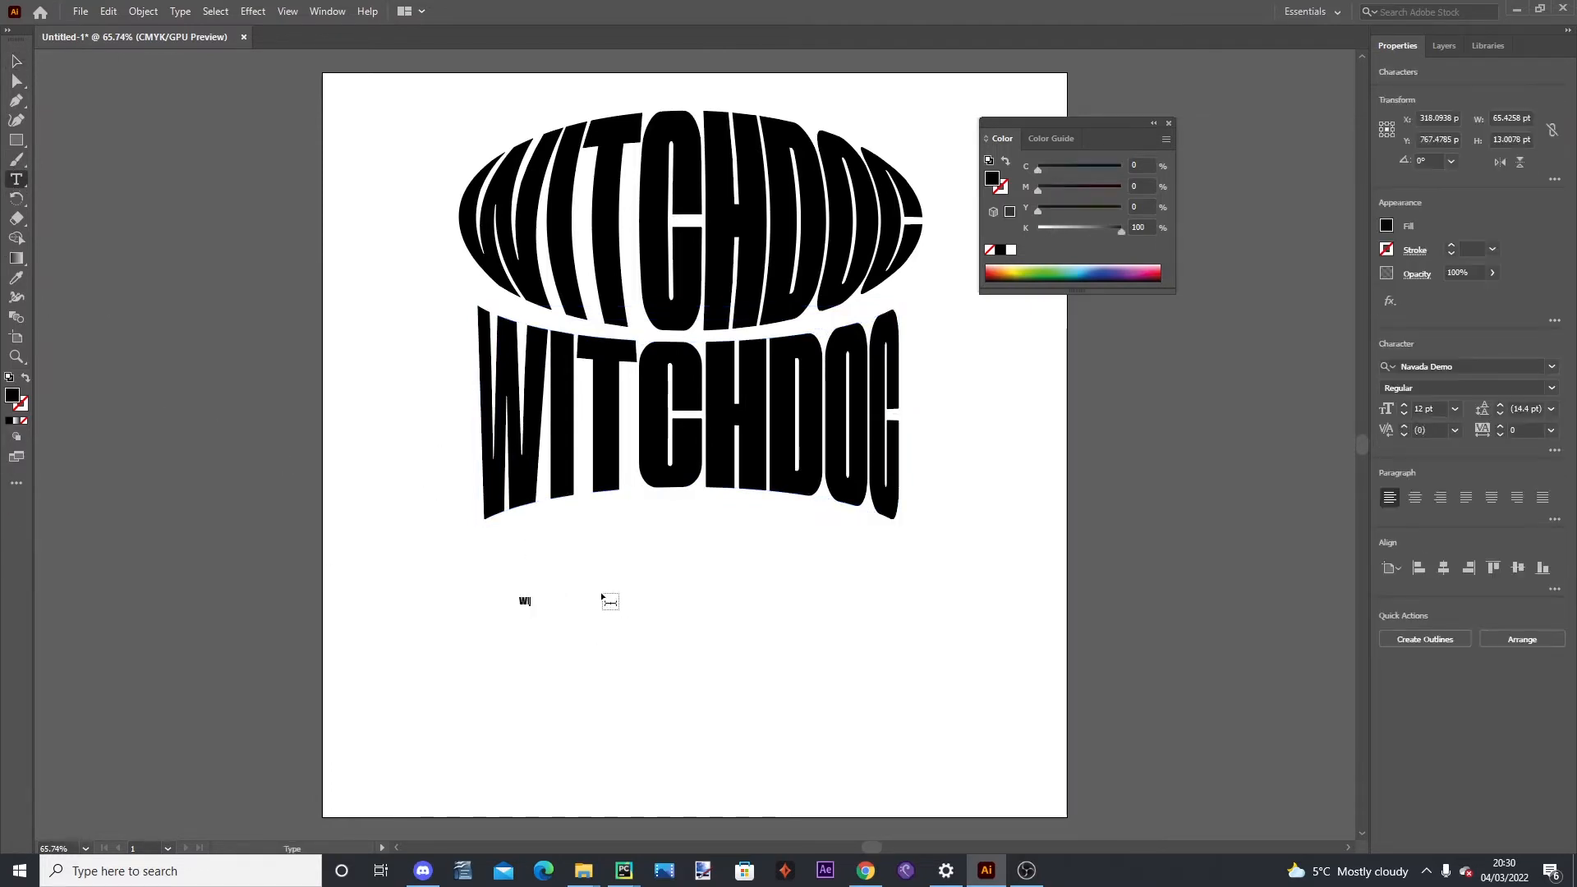
{"action": "type", "text": "TCHDOG"}
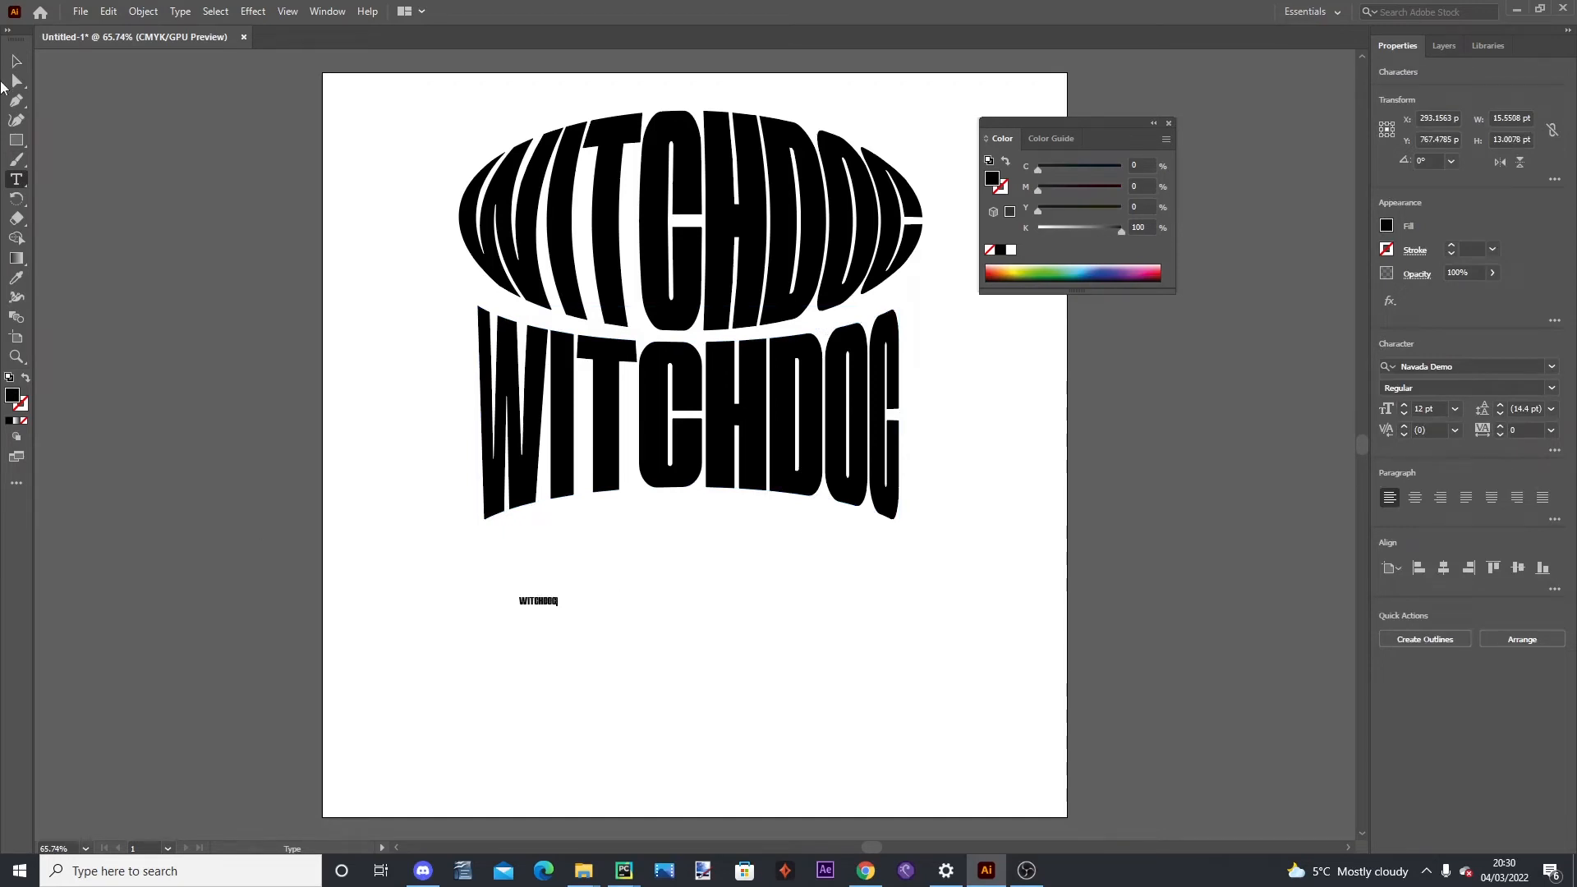
{"action": "left_click", "coordinate": [10, 65]}
{"action": "left_click_drag", "start_coordinate": [556, 609], "coordinate": [742, 640]}
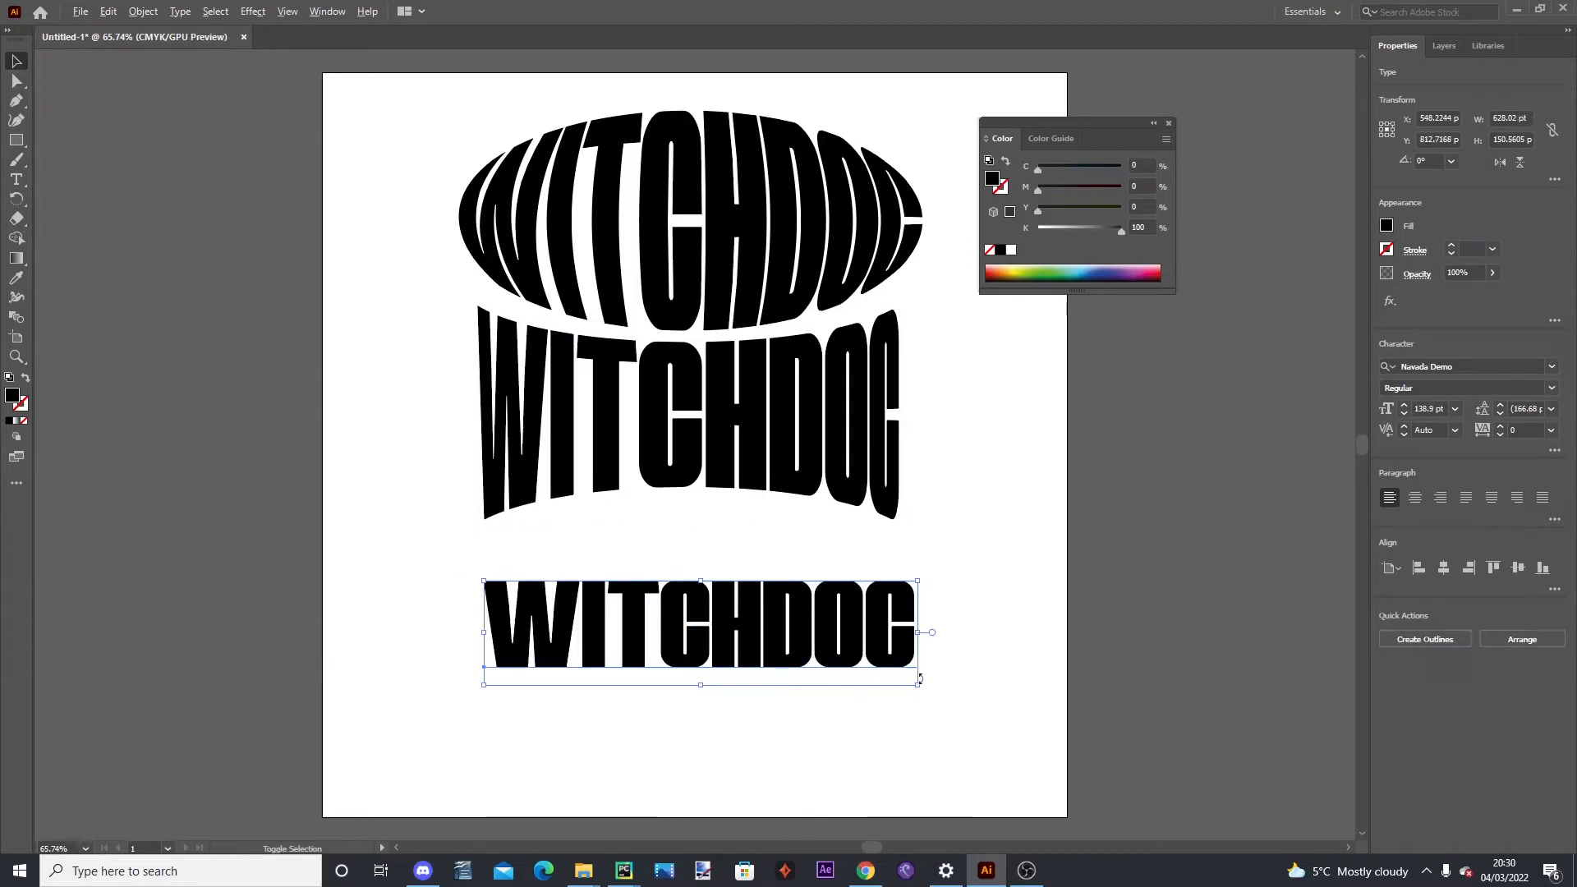
{"action": "left_click_drag", "start_coordinate": [918, 688], "coordinate": [951, 705]}
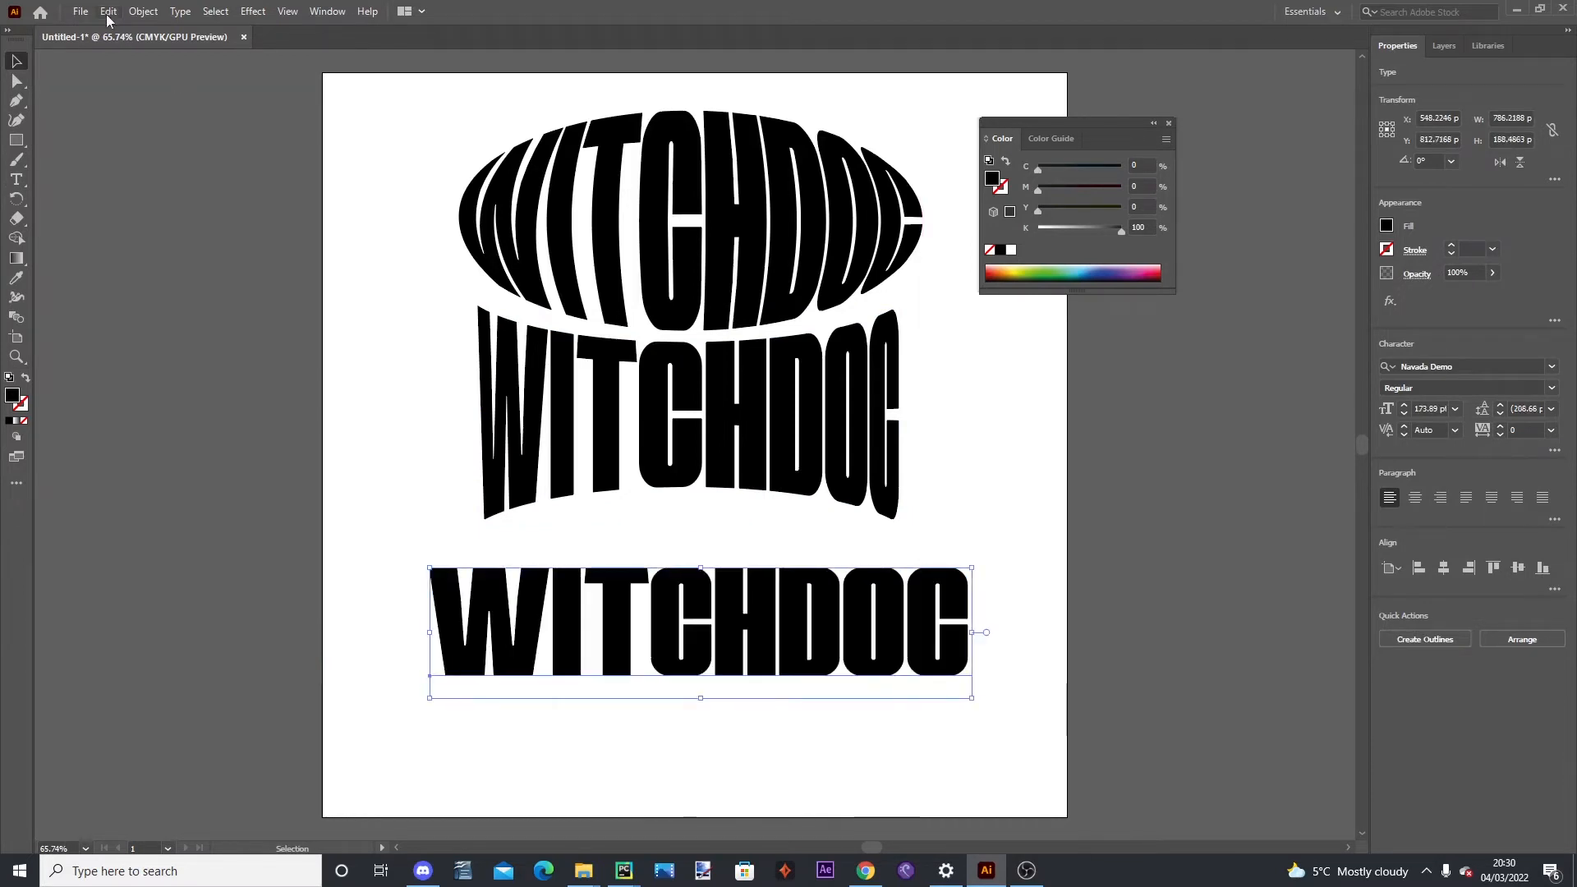
Apply a horizontal Arc envelope warp to the new text with 40% bend, -59% horizontal and -13% vertical distortion
{"action": "left_click", "coordinate": [144, 11]}
{"action": "mouse_move", "coordinate": [298, 478]}
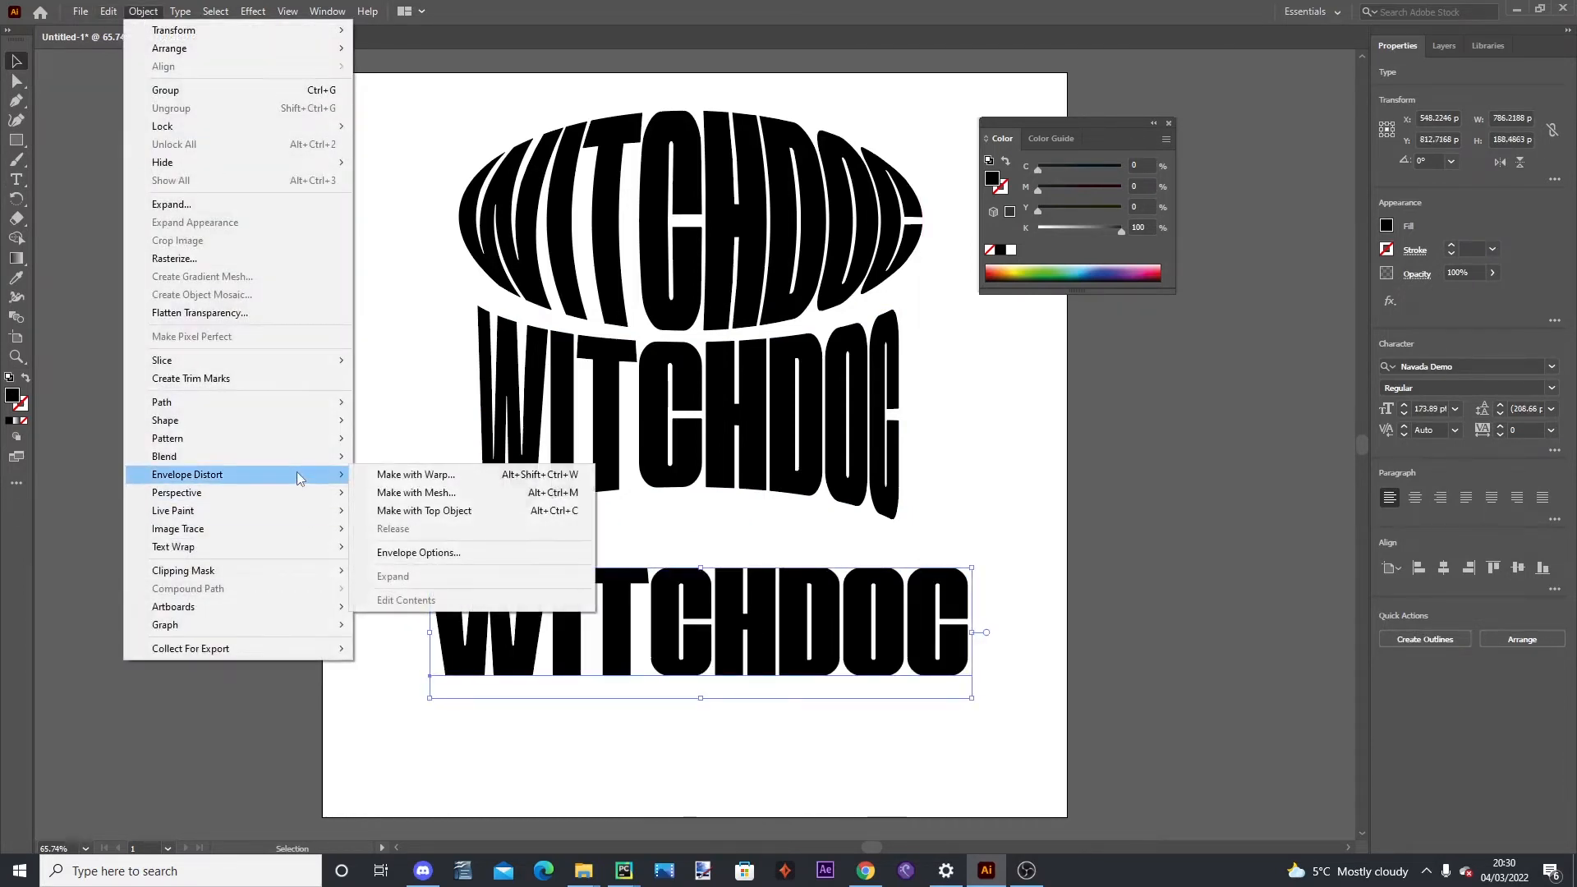
{"action": "left_click", "coordinate": [540, 476]}
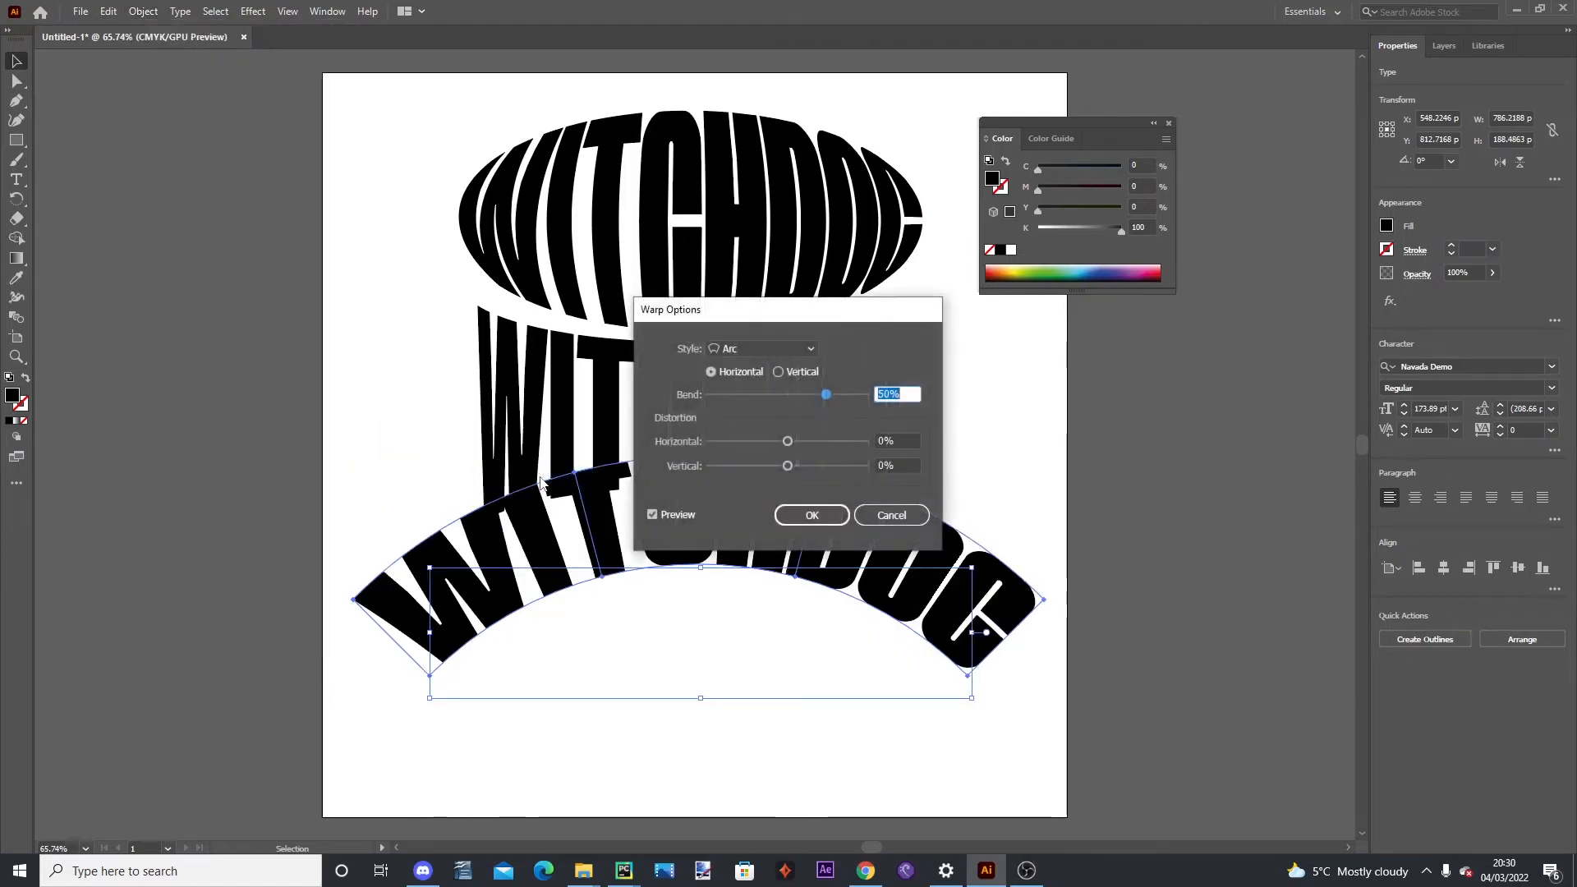
{"action": "left_click_drag", "start_coordinate": [838, 312], "coordinate": [1256, 299]}
{"action": "left_click_drag", "start_coordinate": [1244, 381], "coordinate": [1155, 430]}
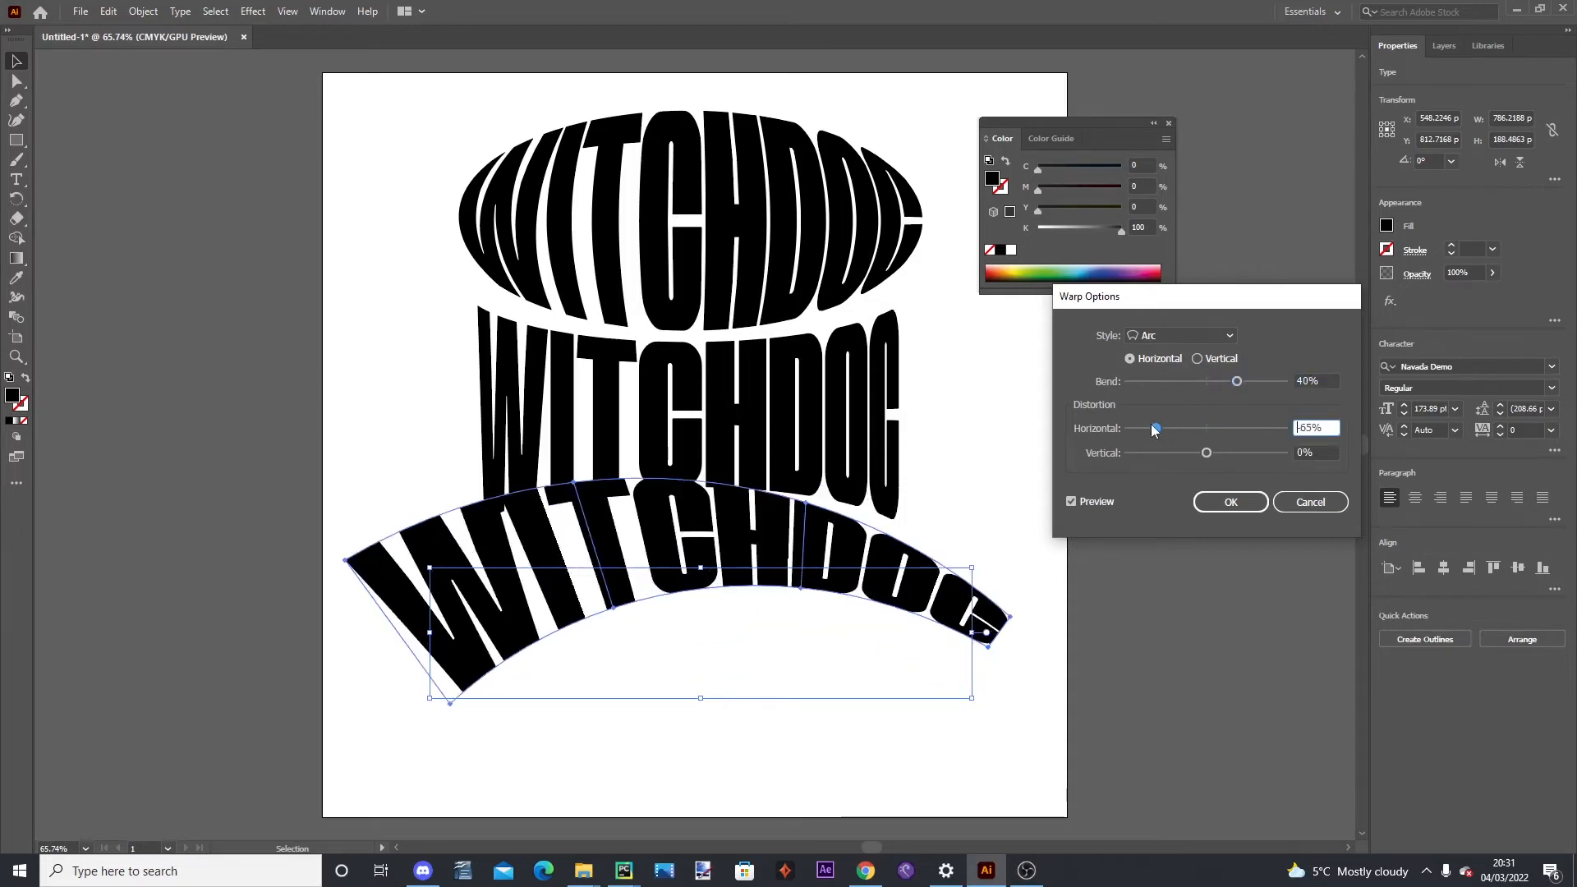
{"action": "left_click_drag", "start_coordinate": [1262, 431], "coordinate": [1138, 432]}
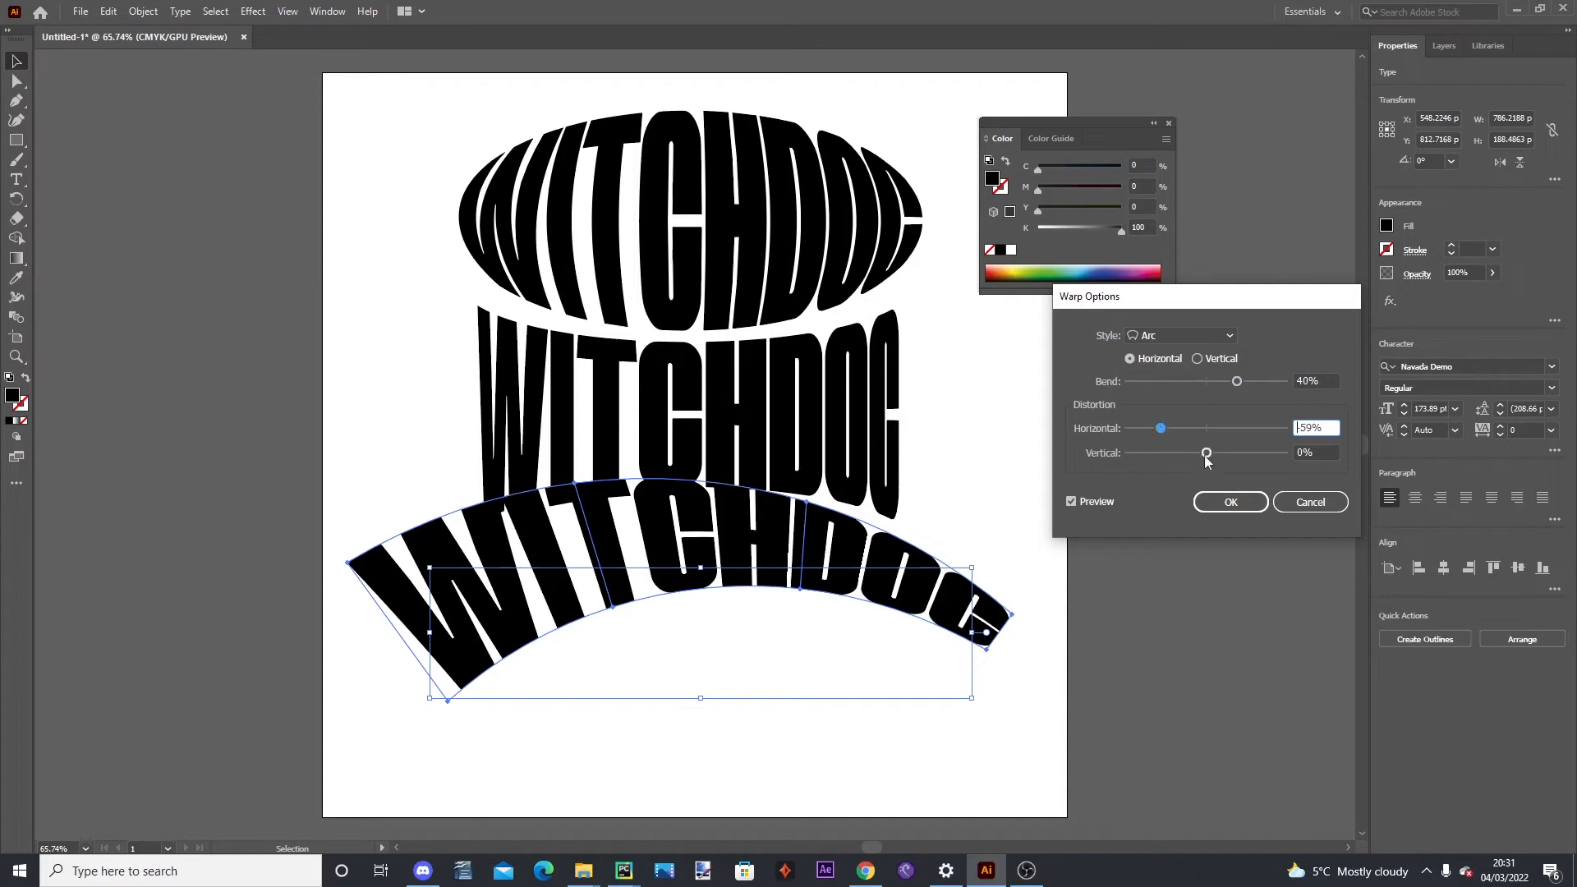
{"action": "mouse_move", "coordinate": [1205, 460]}
{"action": "left_mouse_down"}
{"action": "mouse_move", "coordinate": [1269, 457]}
{"action": "mouse_move", "coordinate": [1197, 460]}
{"action": "left_mouse_up"}
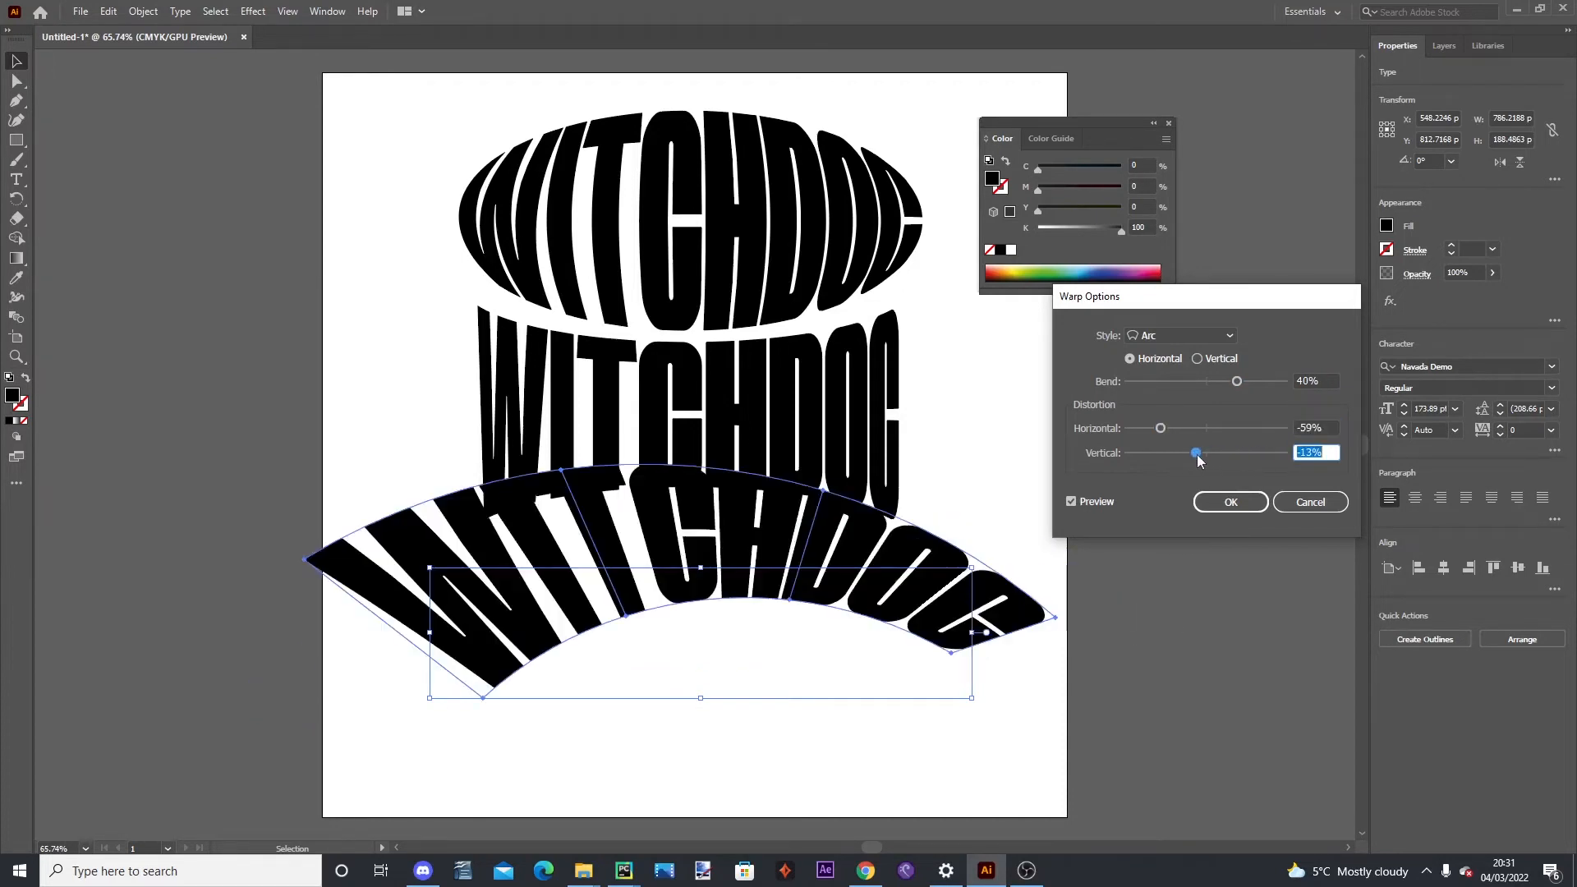
{"action": "left_click", "coordinate": [1246, 510]}
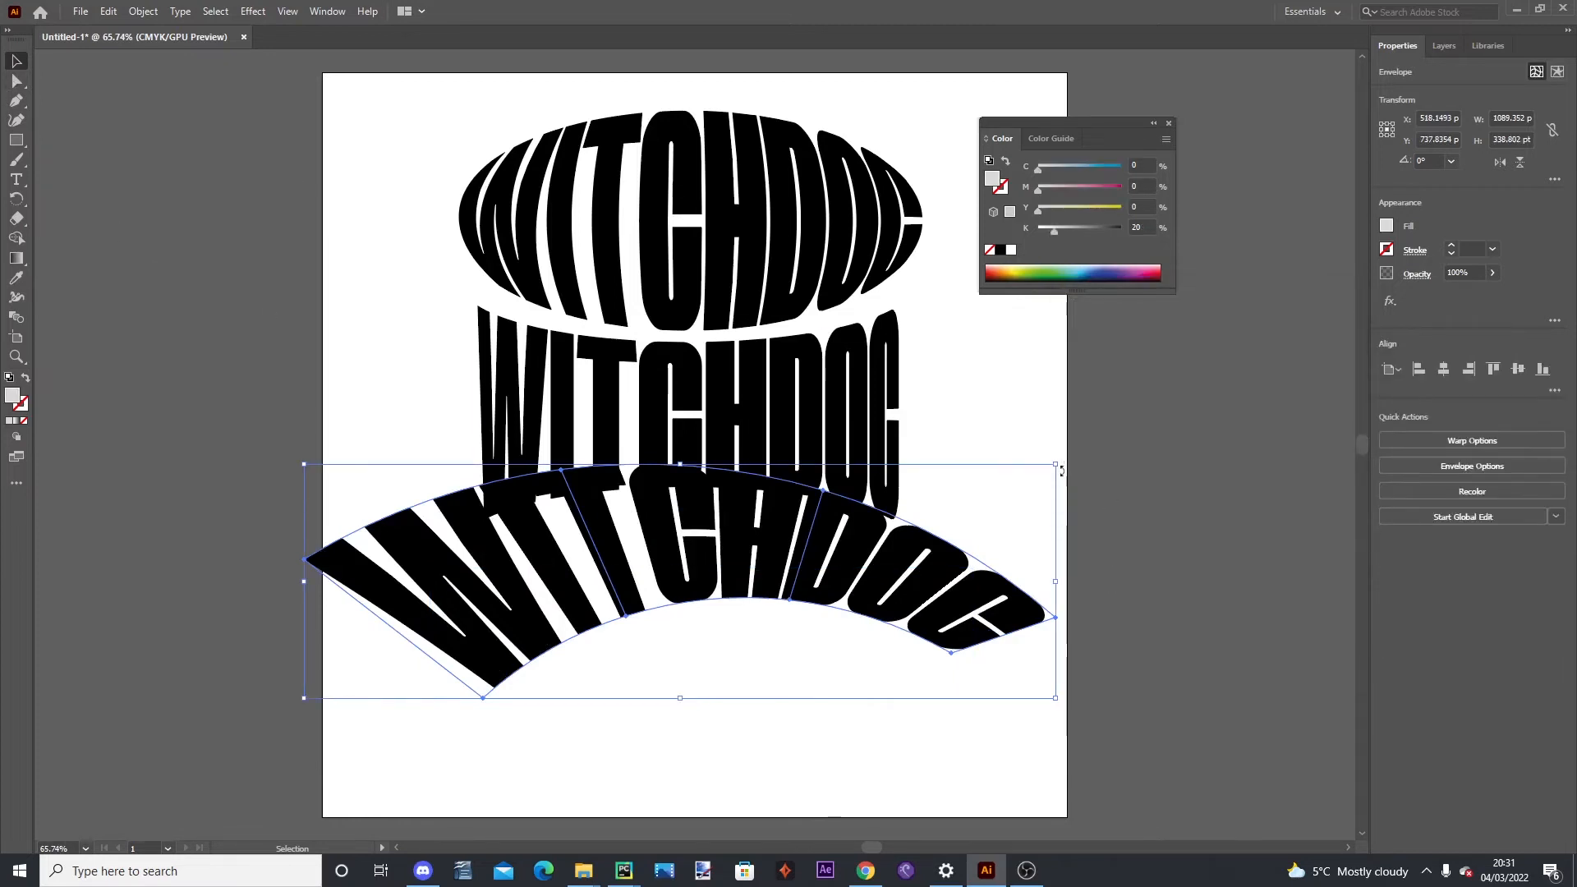
Shrink the arched lettering proportionally about its centre to roughly the width of the concave lettering above it
{"action": "left_click_drag", "start_coordinate": [1055, 465], "coordinate": [975, 518]}
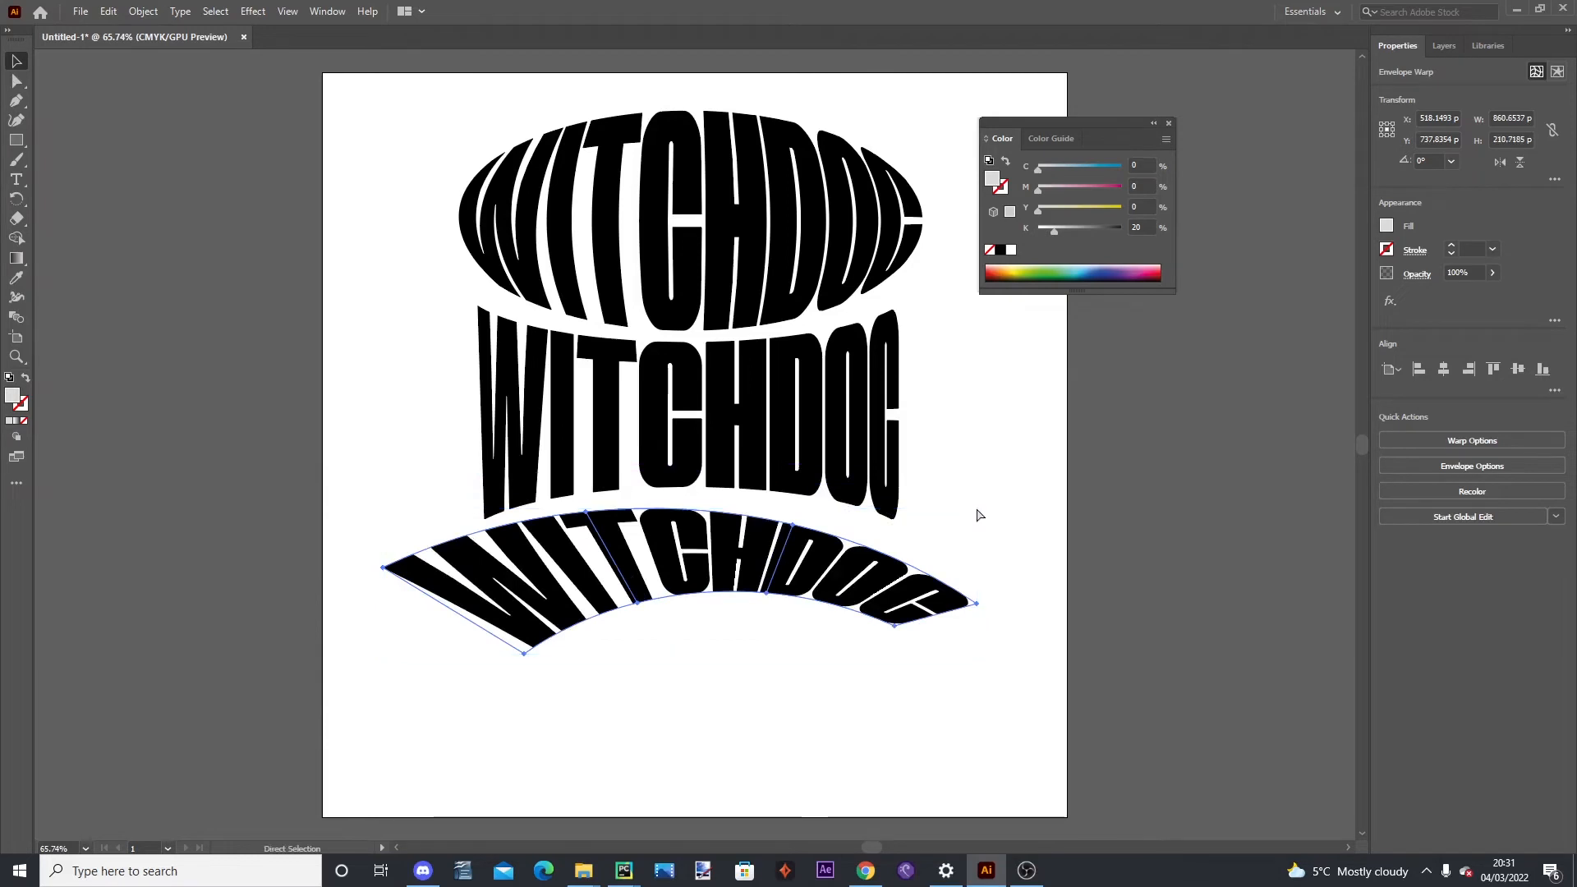
{"action": "key", "text": "ctrl+z"}
{"action": "left_click_drag", "start_coordinate": [1060, 465], "coordinate": [975, 517]}
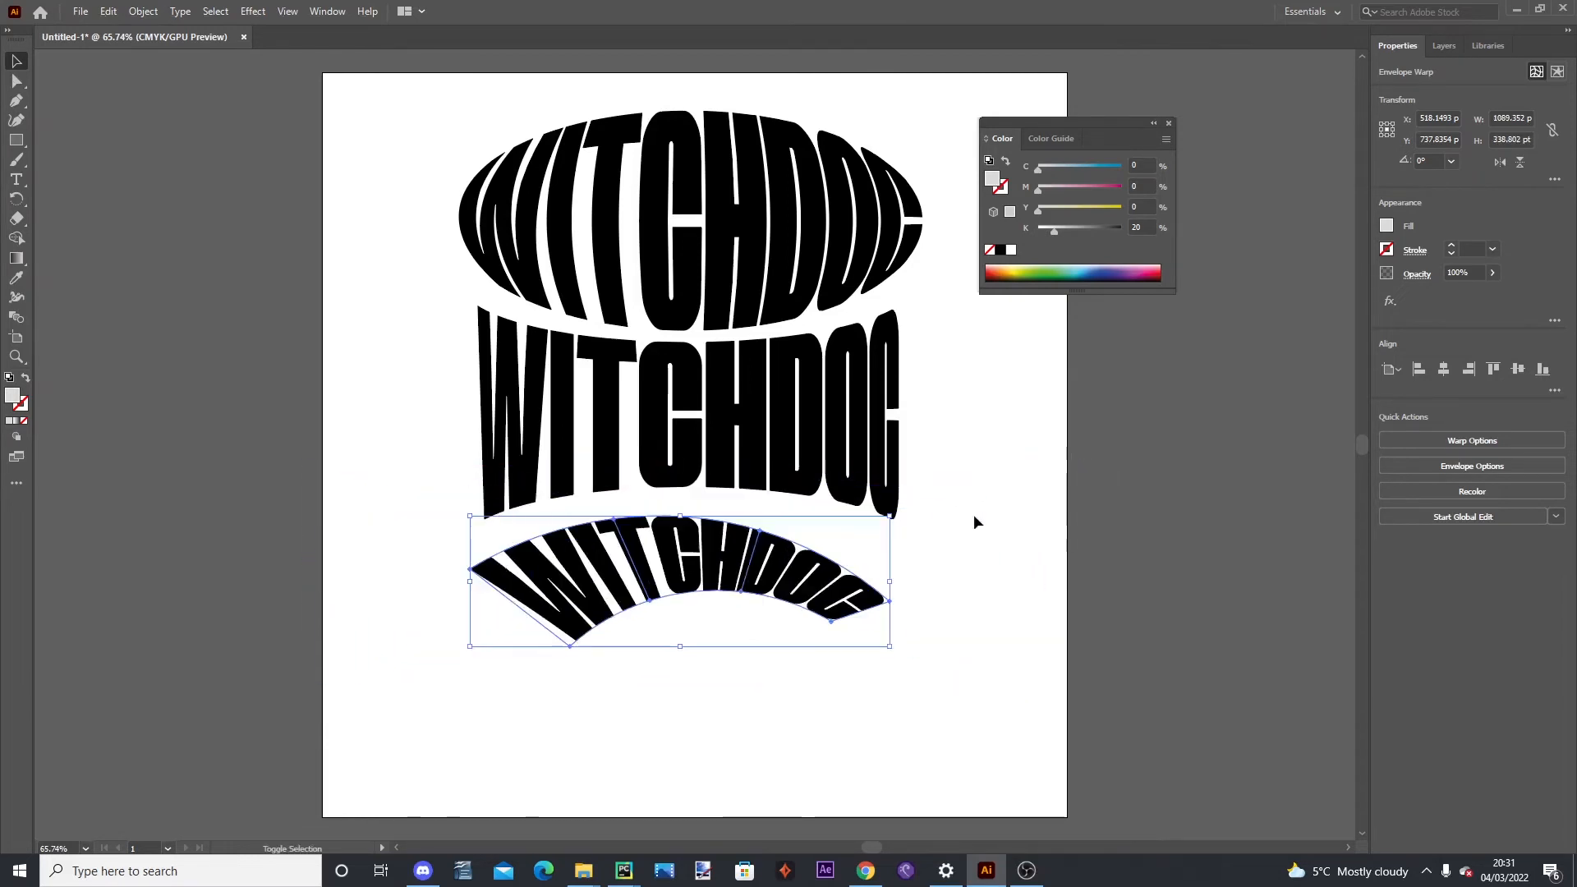
{"action": "left_click", "coordinate": [1030, 577]}
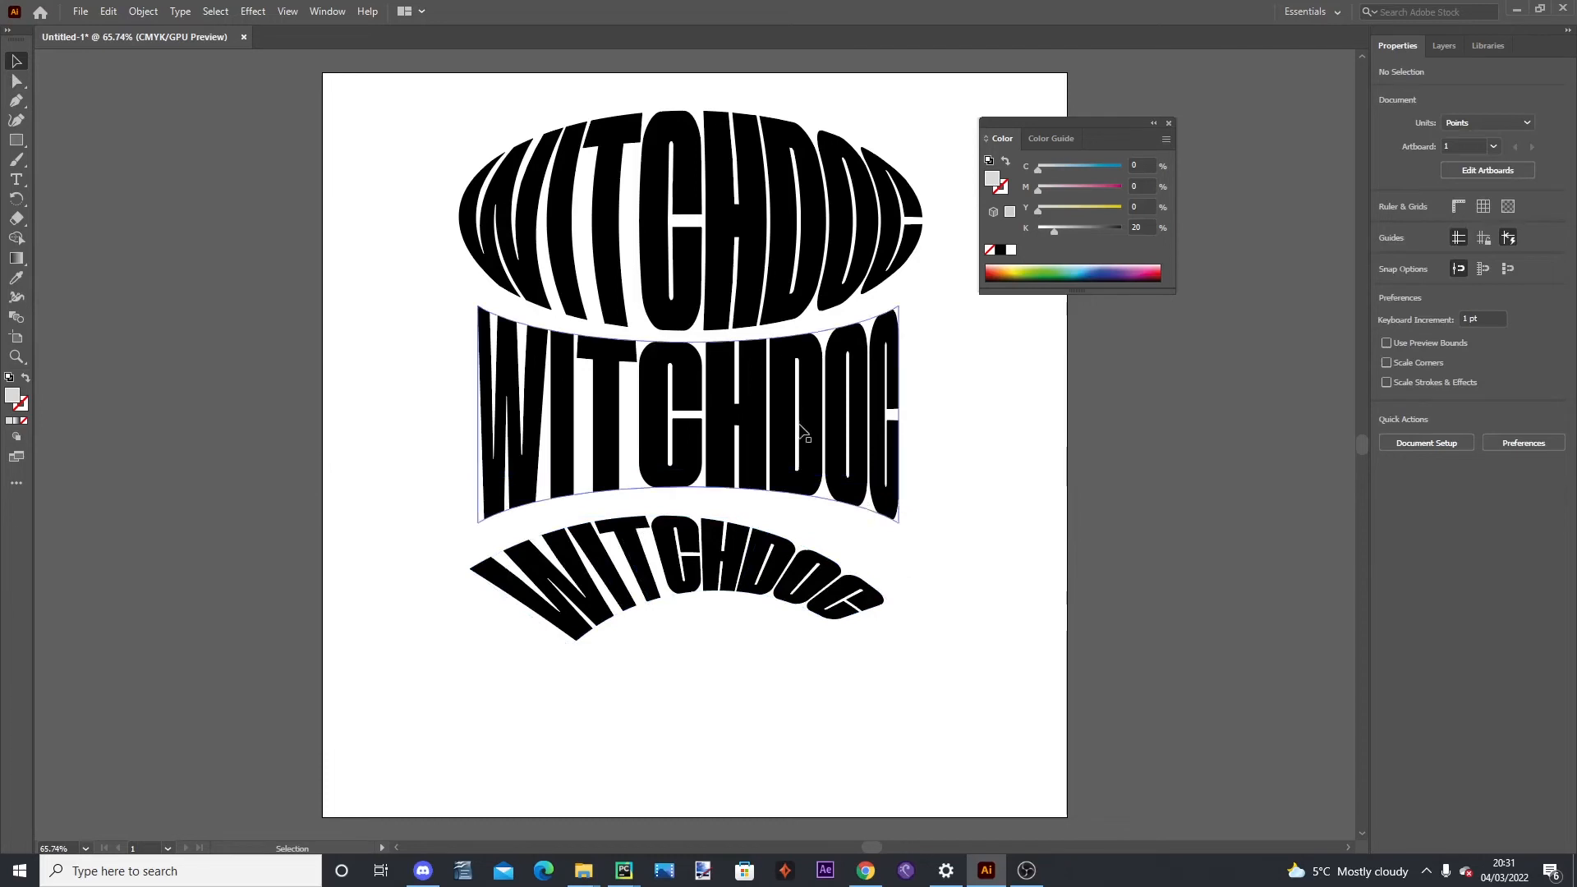
Add another WITCHDOC text beneath the arched lettering, scaled up to about 148 pt
{"action": "left_click", "coordinate": [17, 179]}
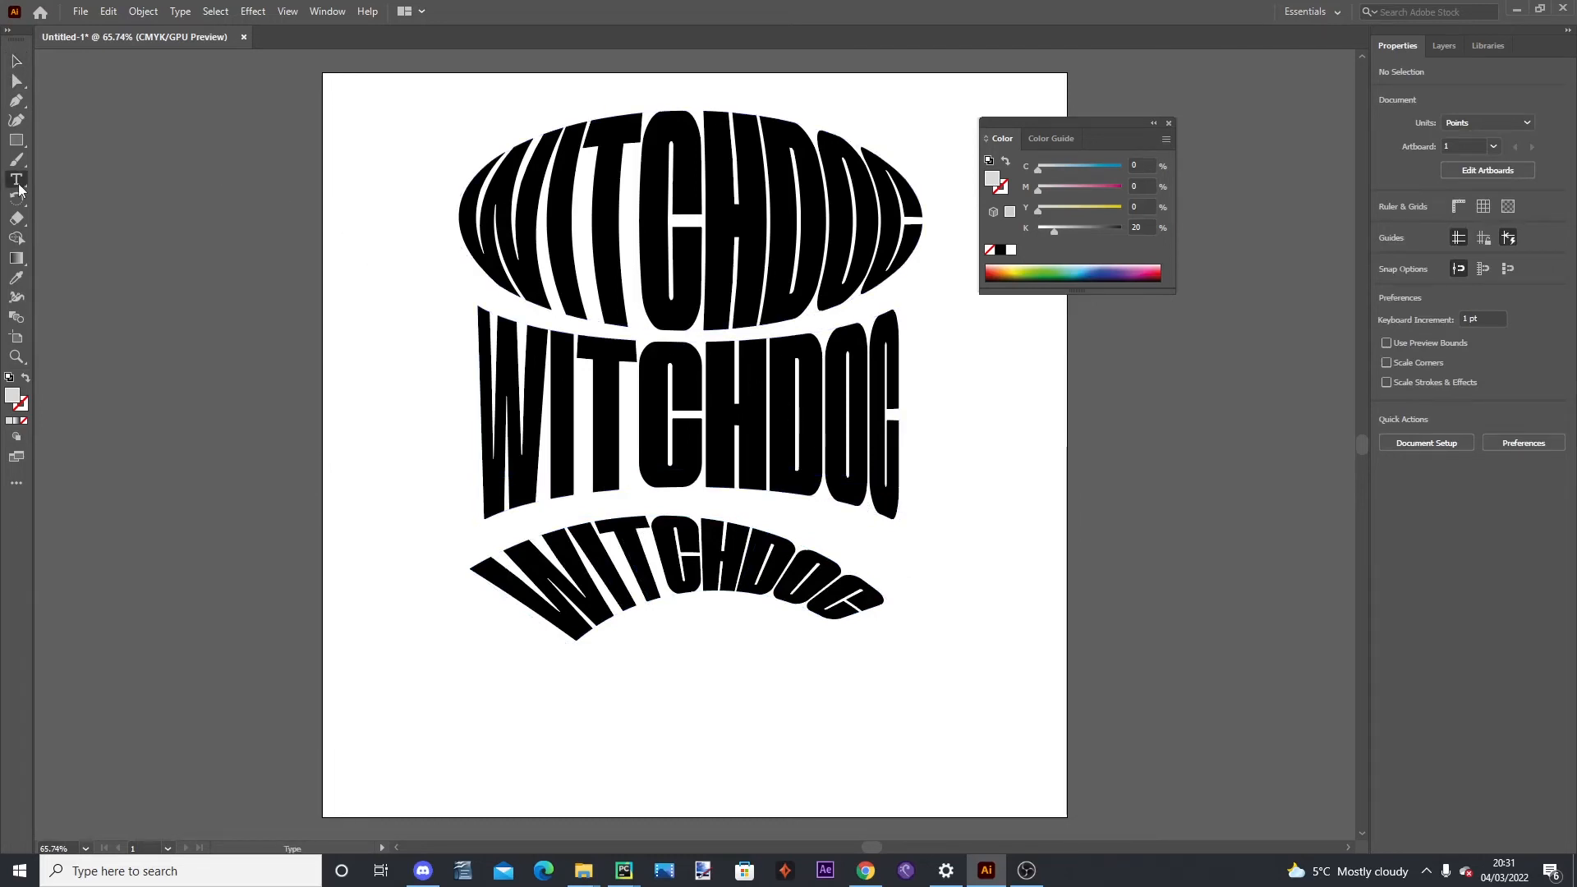
{"action": "left_click", "coordinate": [550, 708]}
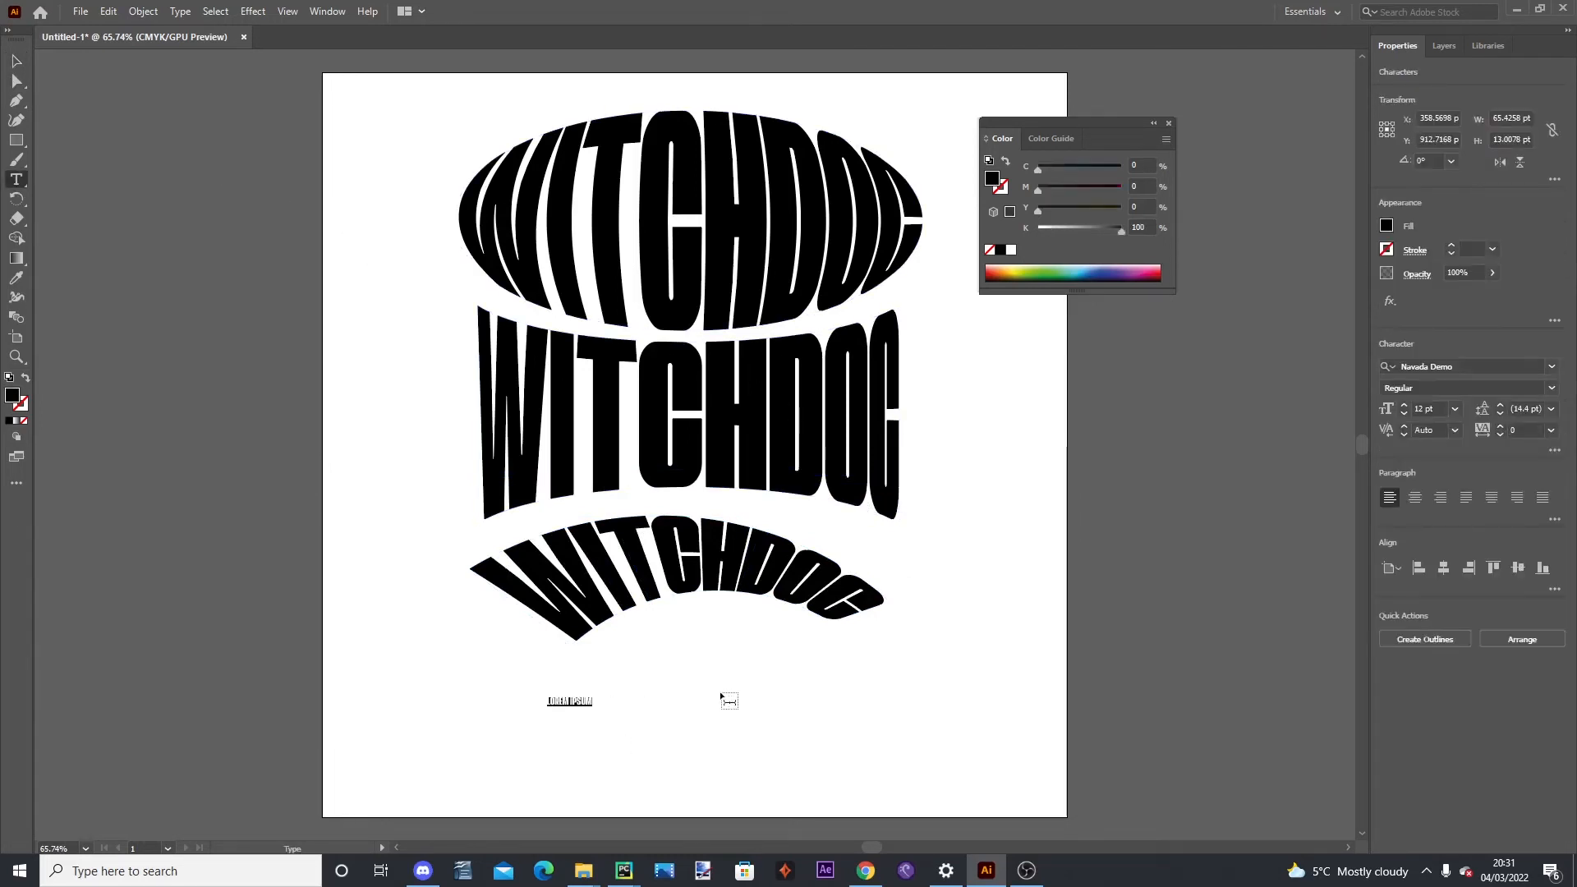
{"action": "type", "text": "WITCHDOG"}
{"action": "left_click", "coordinate": [15, 62]}
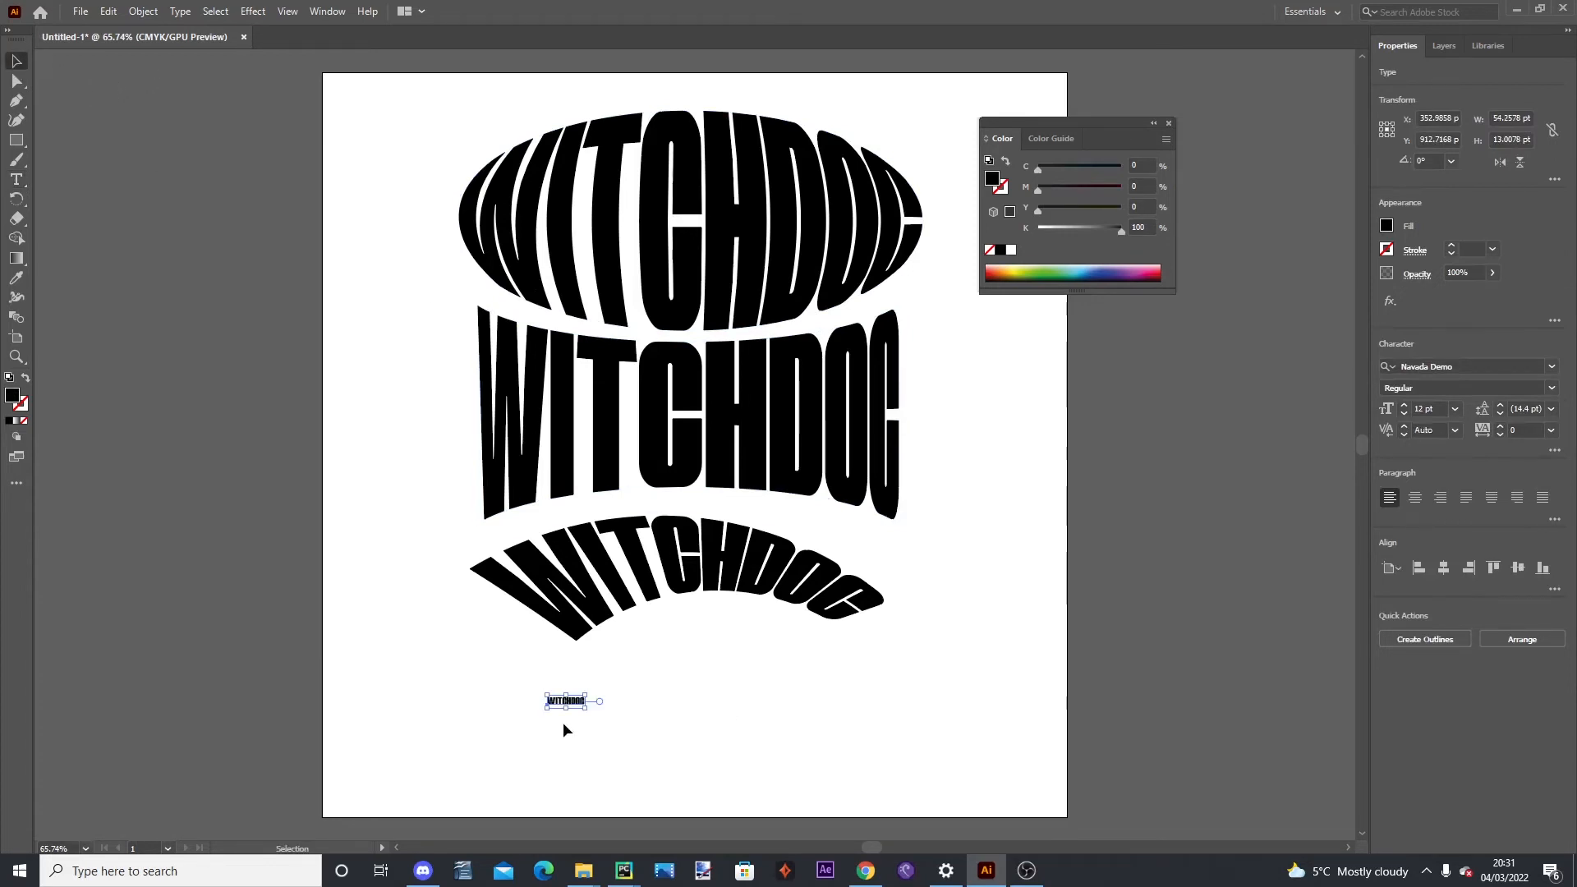
{"action": "left_click_drag", "start_coordinate": [585, 695], "coordinate": [805, 645]}
{"action": "left_click_drag", "start_coordinate": [702, 694], "coordinate": [837, 704]}
Apply an envelope mesh with 4 rows and 4 columns to the bottom WITCHDOC text
{"action": "left_click", "coordinate": [143, 11]}
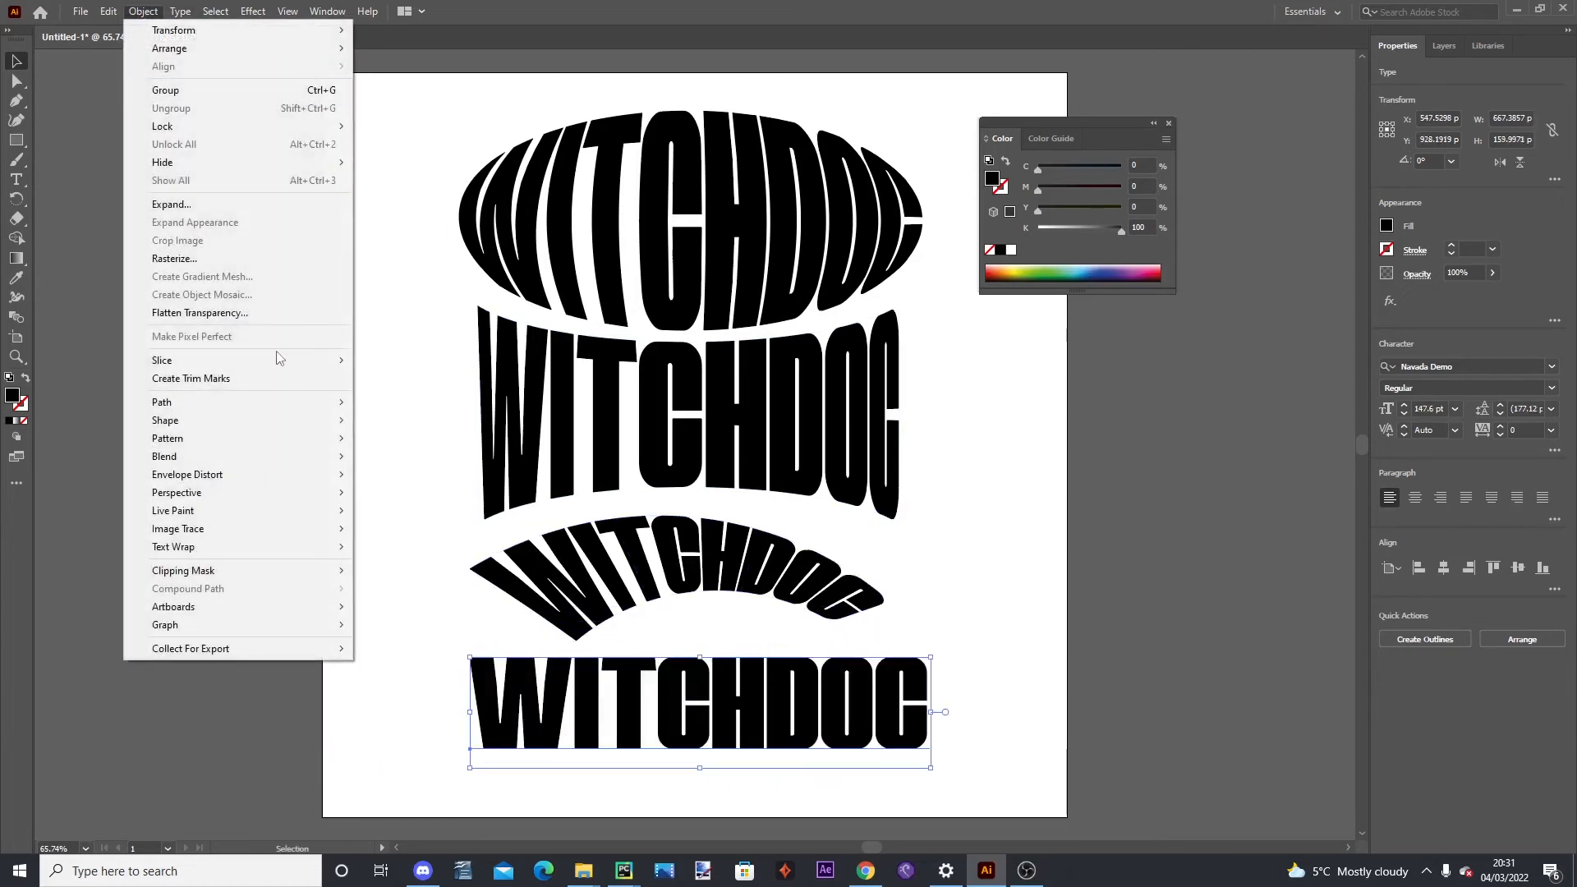
{"action": "mouse_move", "coordinate": [214, 475]}
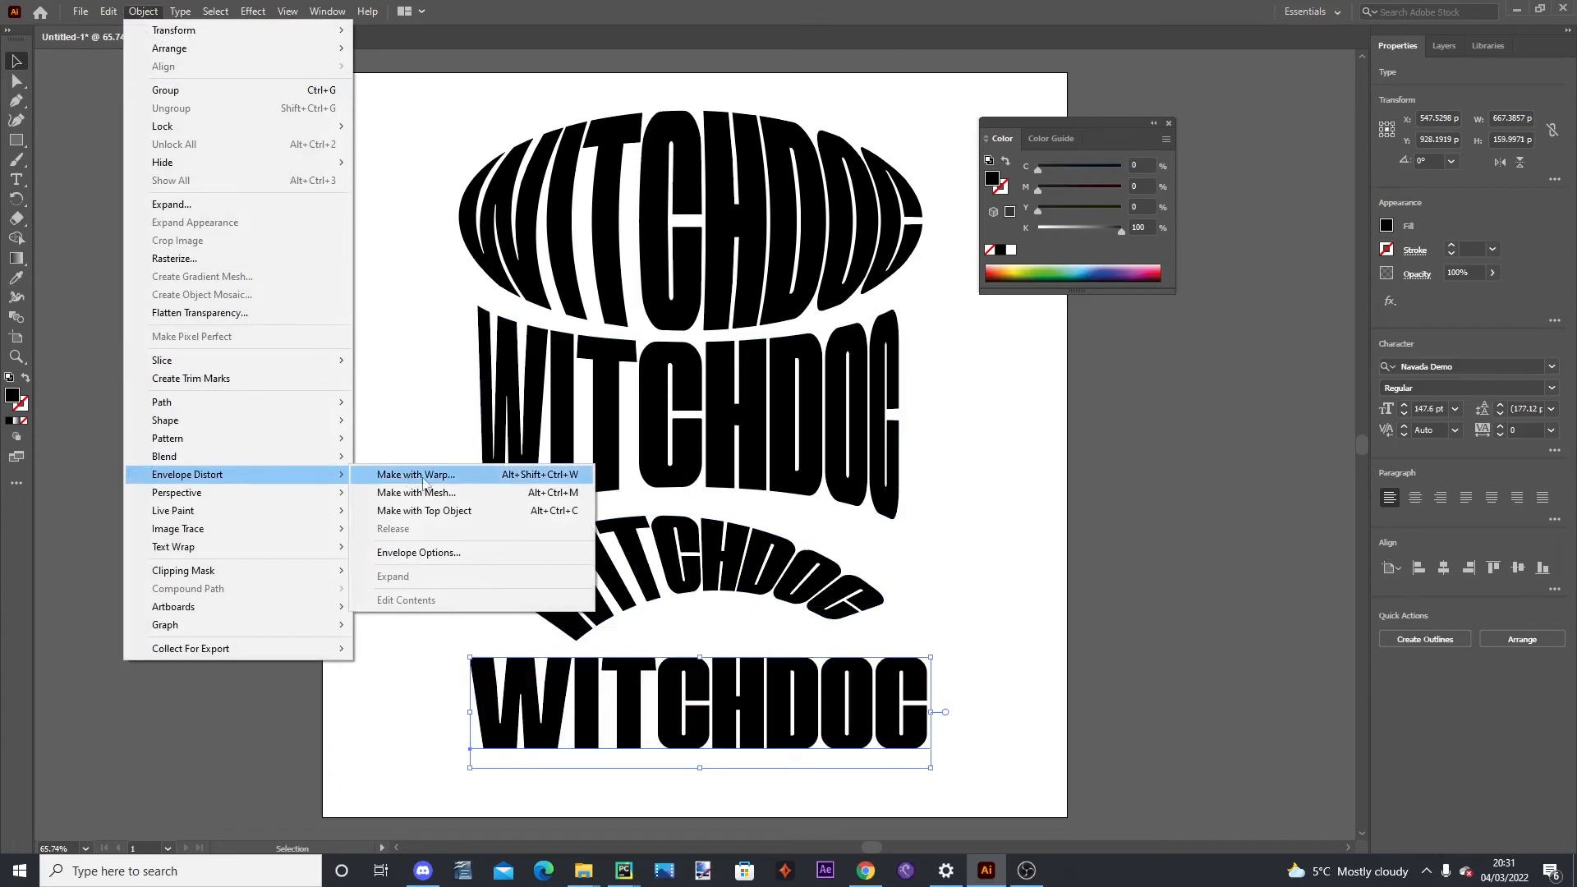
{"action": "left_click", "coordinate": [542, 493]}
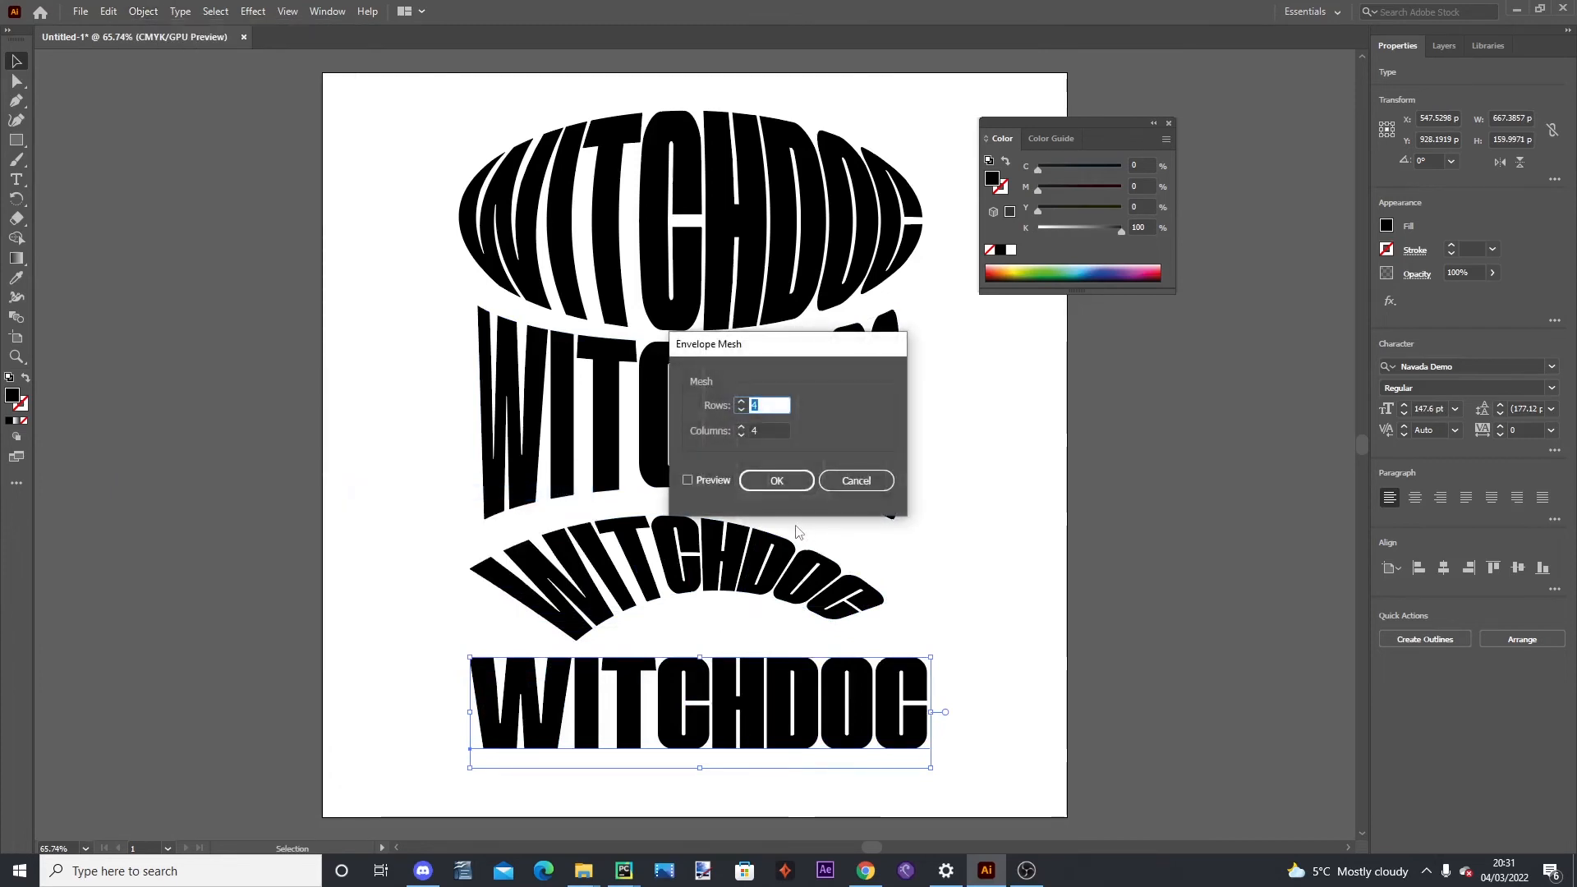
{"action": "left_click", "coordinate": [765, 485]}
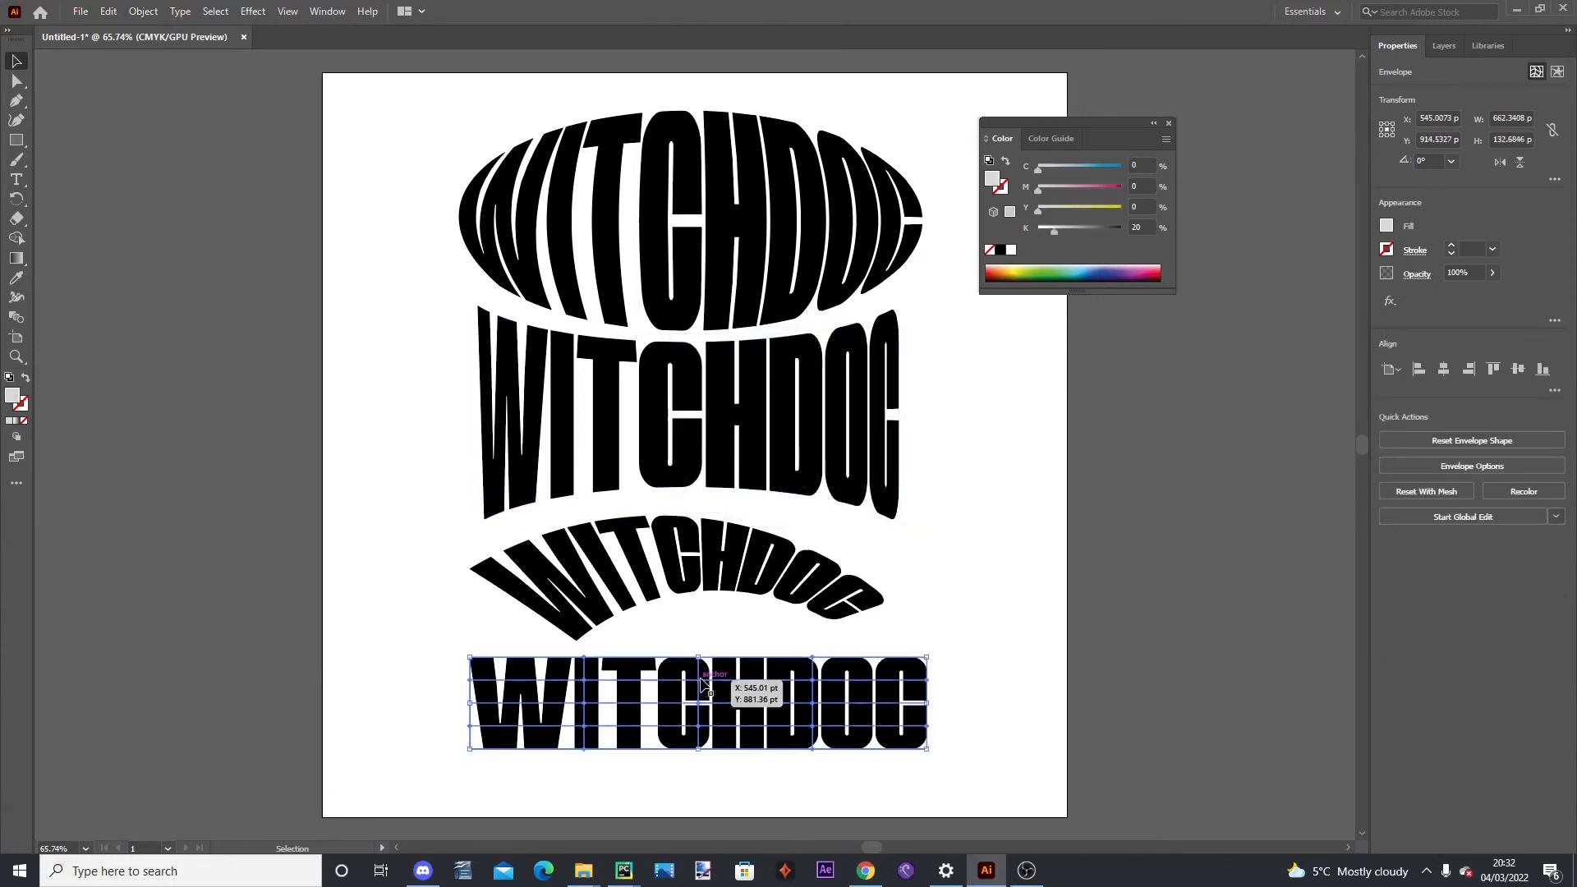
Pull the upper-right and lower-right corner mesh points of the bottom lettering outward so the final C flares at both ends
{"action": "key", "text": "a"}
{"action": "key", "text": "ctrl+1"}
{"action": "left_click_drag", "start_coordinate": [692, 428], "coordinate": [730, 427]}
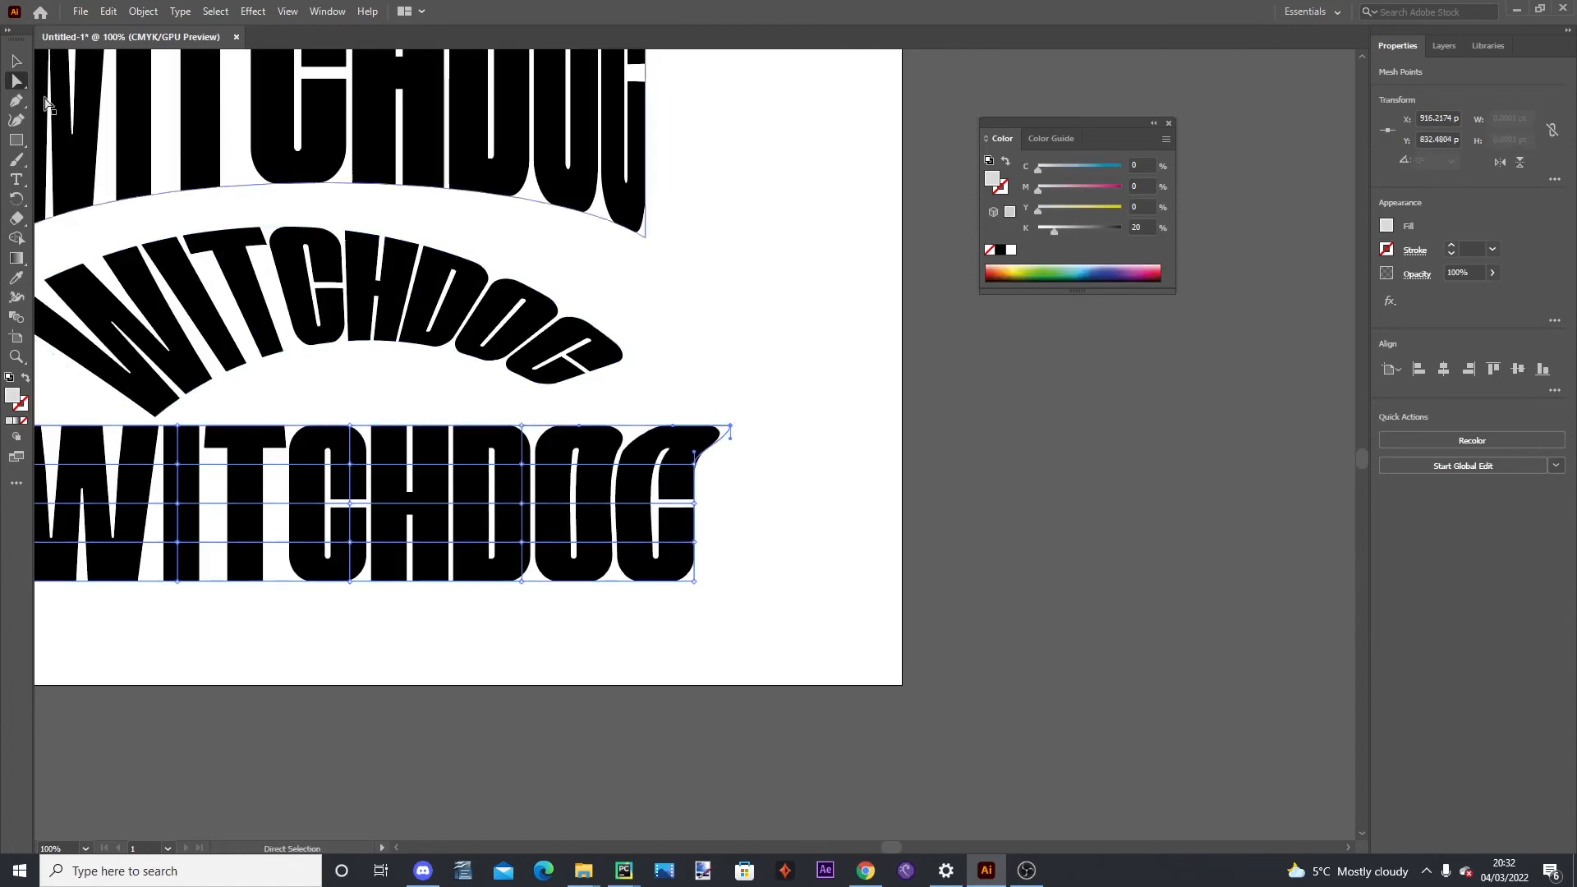
{"action": "left_click", "coordinate": [21, 92]}
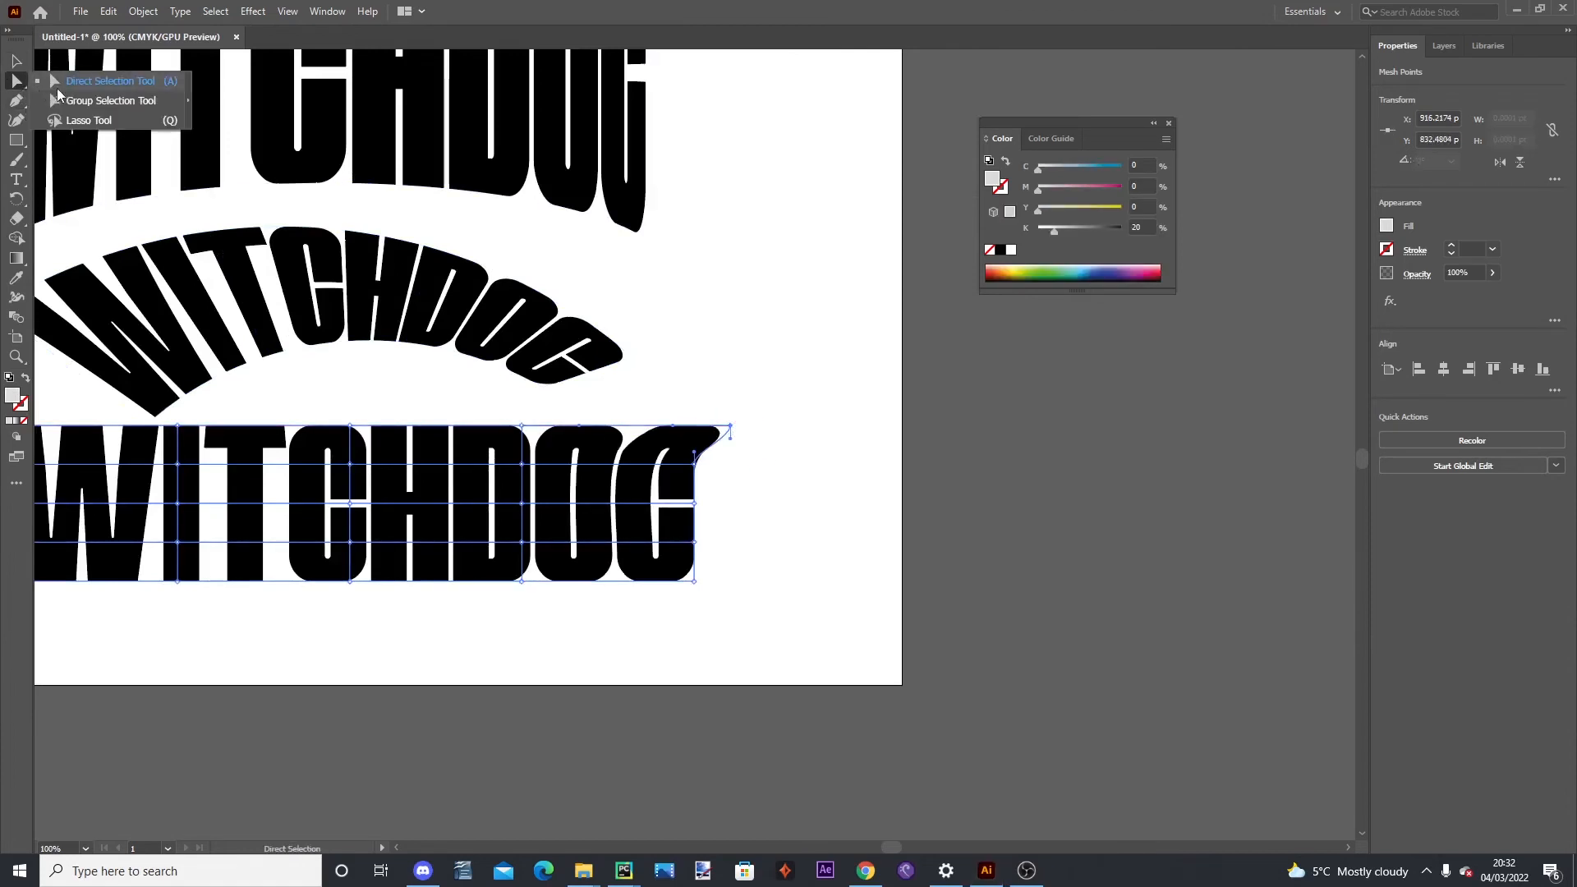
{"action": "left_click", "coordinate": [634, 651]}
{"action": "left_click", "coordinate": [669, 579]}
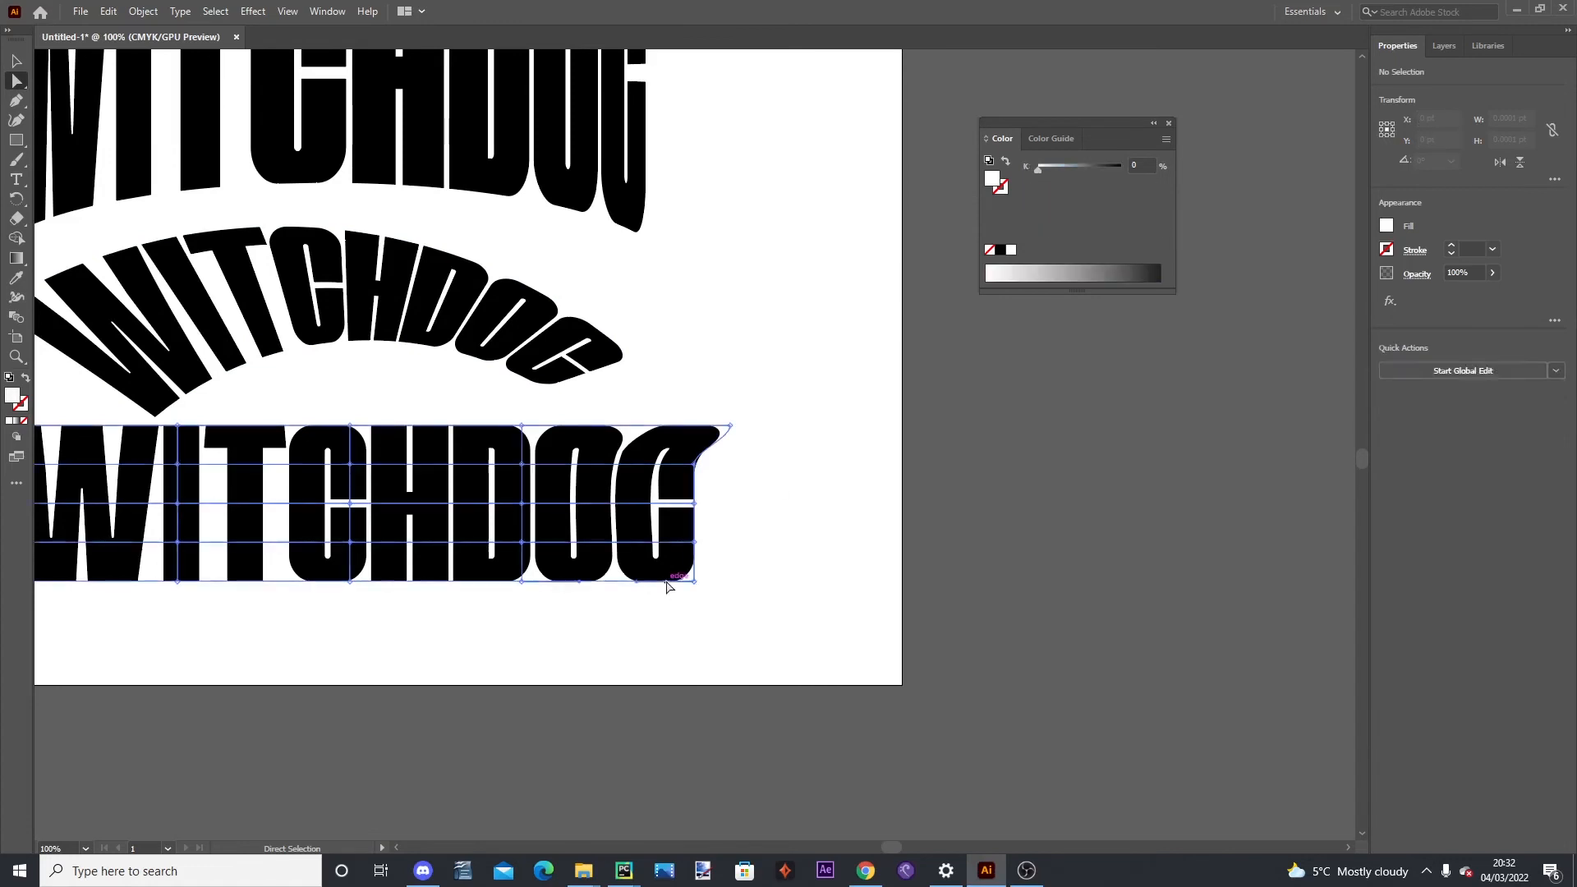
{"action": "left_click_drag", "start_coordinate": [717, 593], "coordinate": [721, 586]}
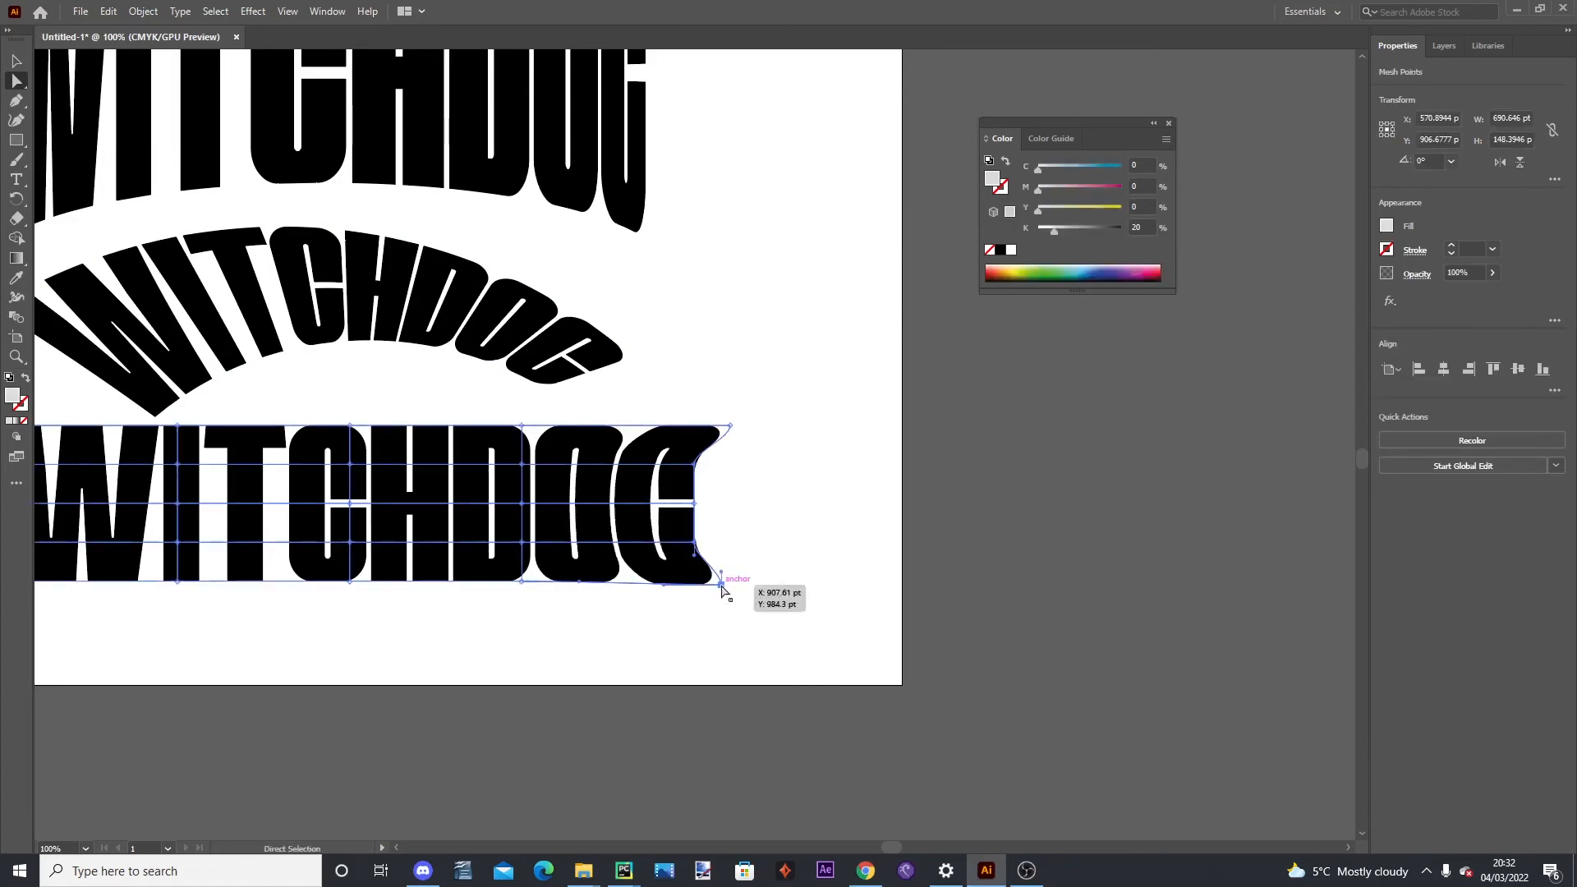
Reshape the lower-right corner of the bottom lettering's mesh by pulling that corner point's direction handle up and outward
{"action": "left_click", "coordinate": [707, 640]}
{"action": "left_click", "coordinate": [697, 574]}
{"action": "left_click", "coordinate": [722, 585]}
{"action": "left_click_drag", "start_coordinate": [721, 577], "coordinate": [730, 548]}
{"action": "left_click", "coordinate": [780, 593]}
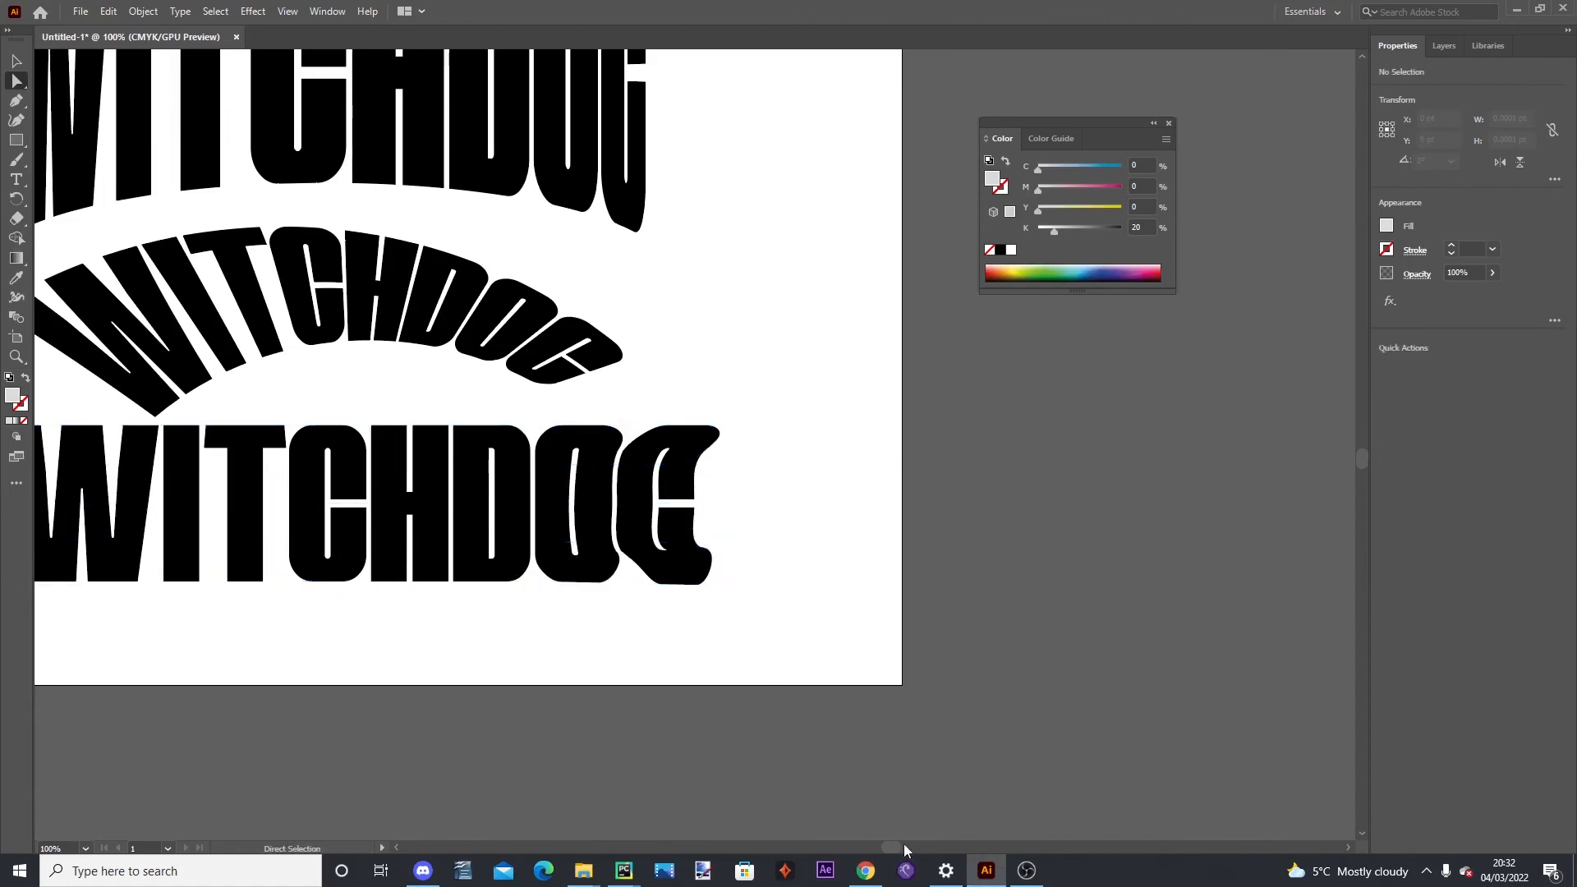
Pull the upper-middle mesh points of the bottom lettering down and its bottom centre point slightly down, giving both edges a wavy dip
{"action": "left_click_drag", "start_coordinate": [898, 851], "coordinate": [881, 850]}
{"action": "left_click_drag", "start_coordinate": [674, 437], "coordinate": [673, 464]}
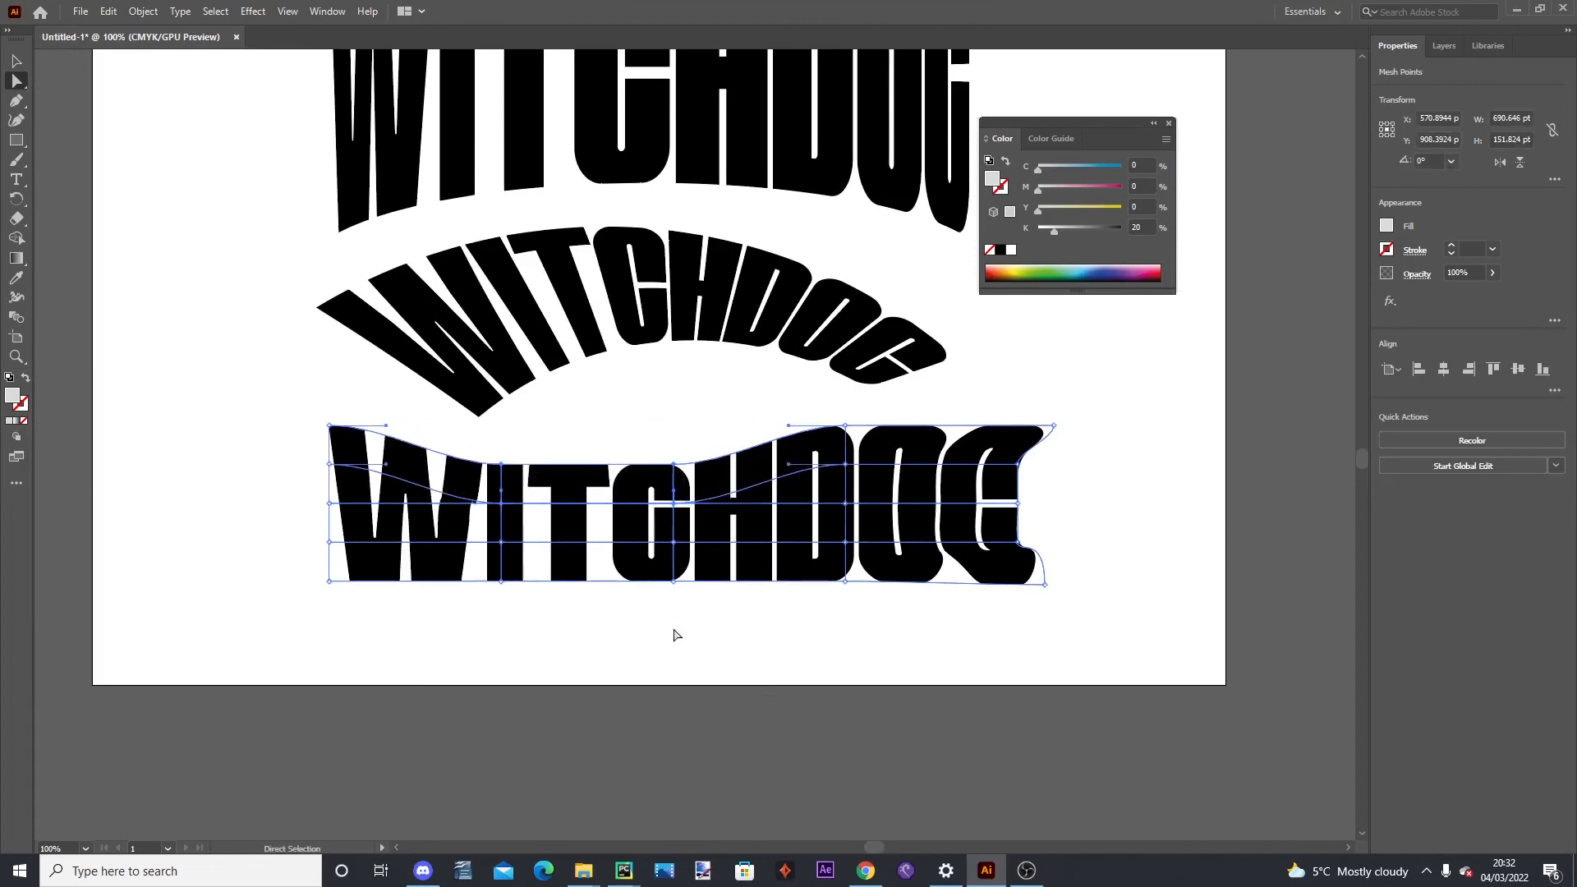
{"action": "left_click_drag", "start_coordinate": [680, 588], "coordinate": [680, 605]}
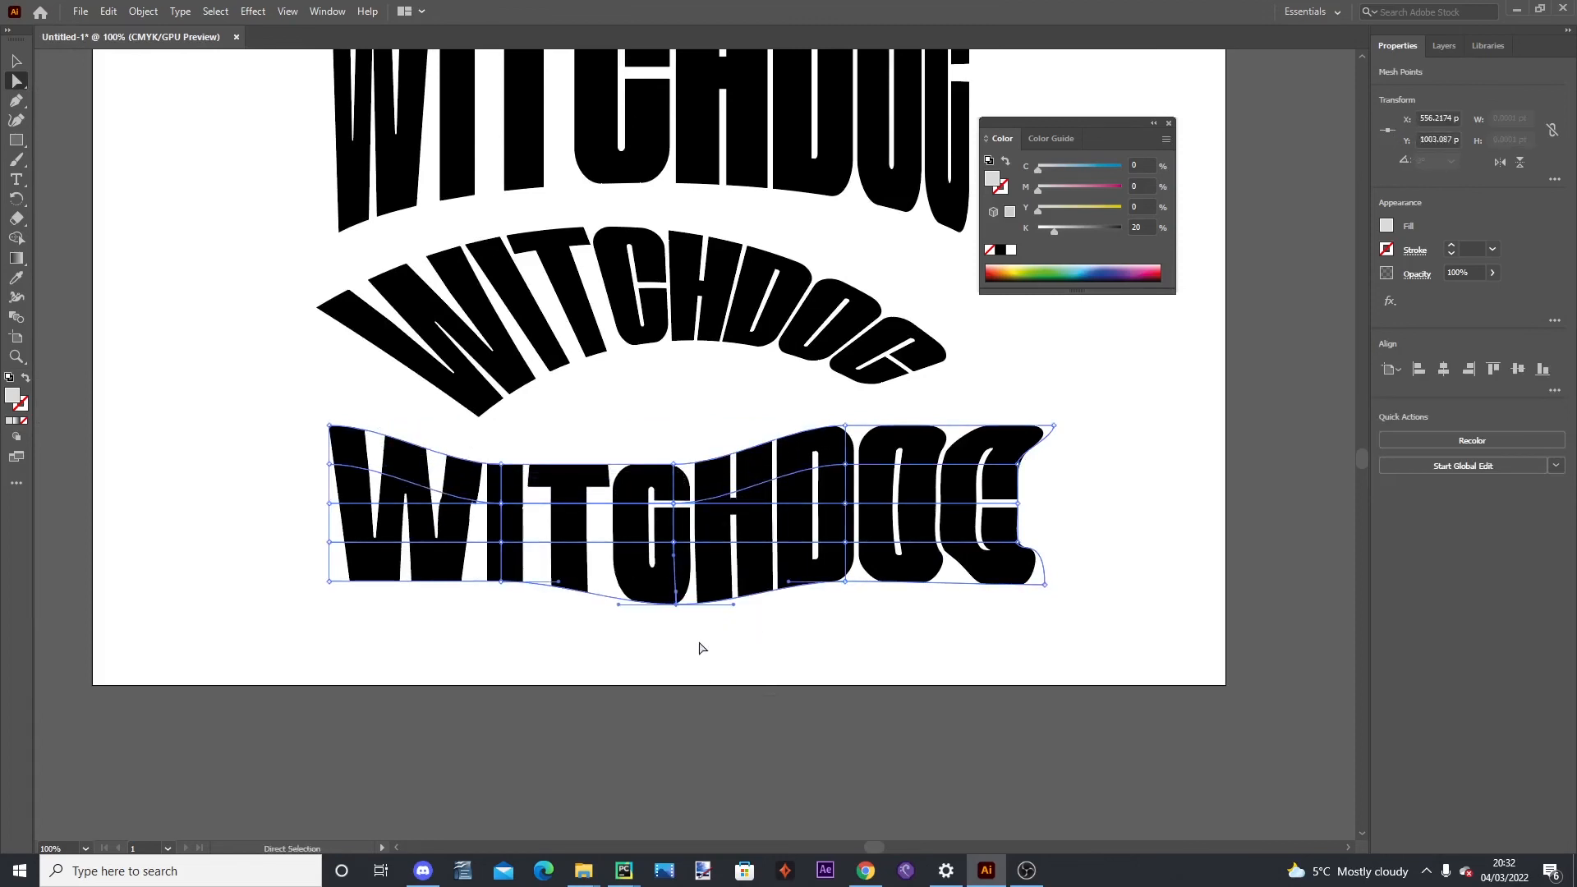
{"action": "left_click", "coordinate": [699, 646]}
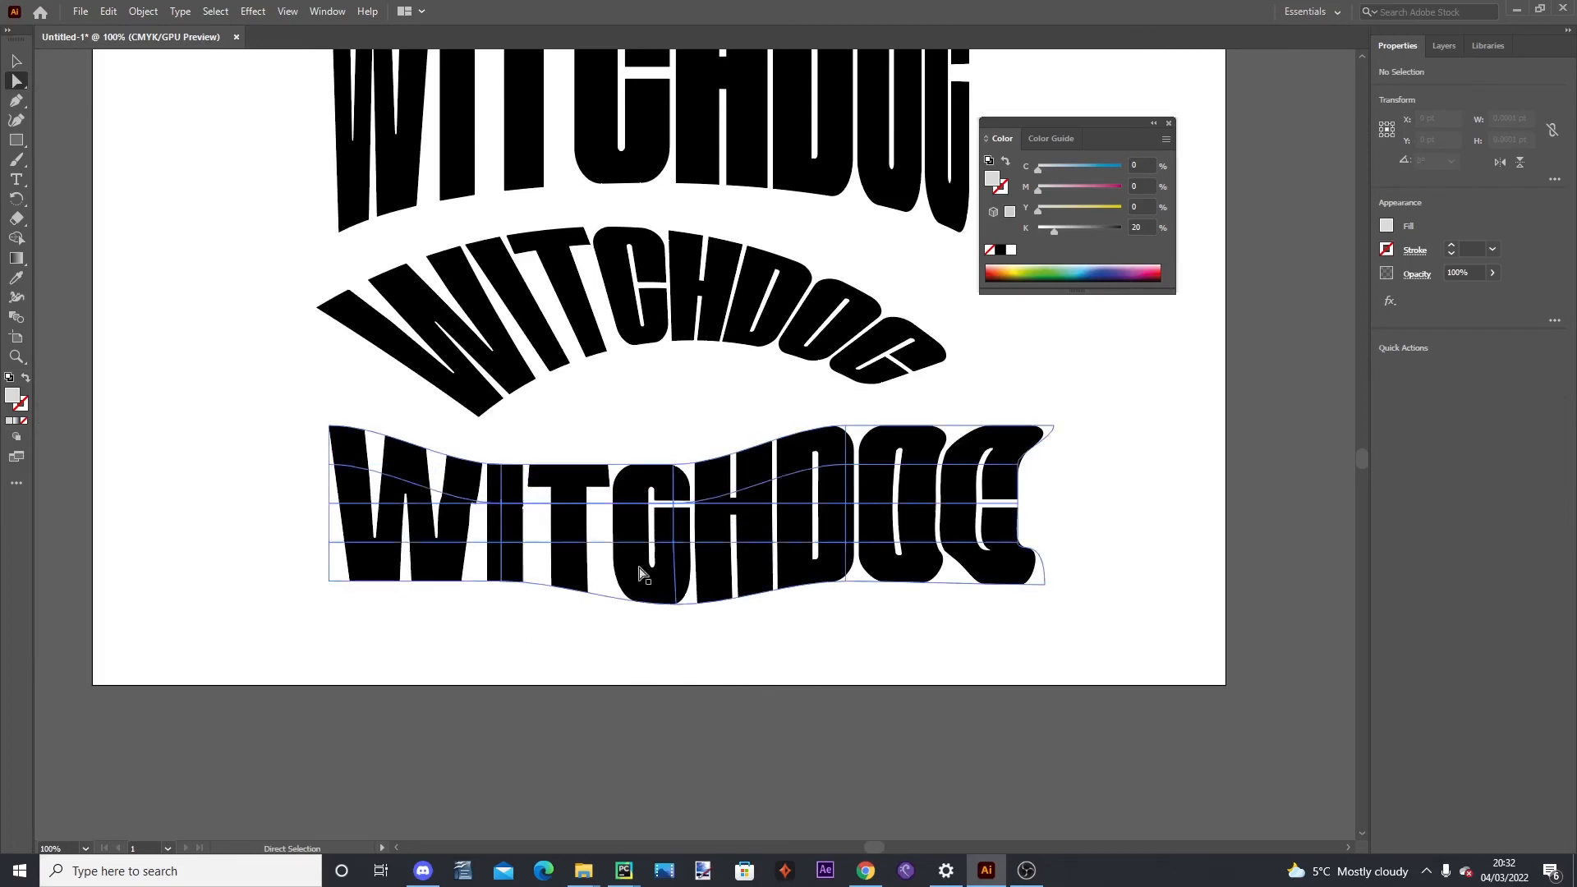
{"action": "key", "text": "ctrl+minus"}
{"action": "key", "text": "ctrl+minus"}
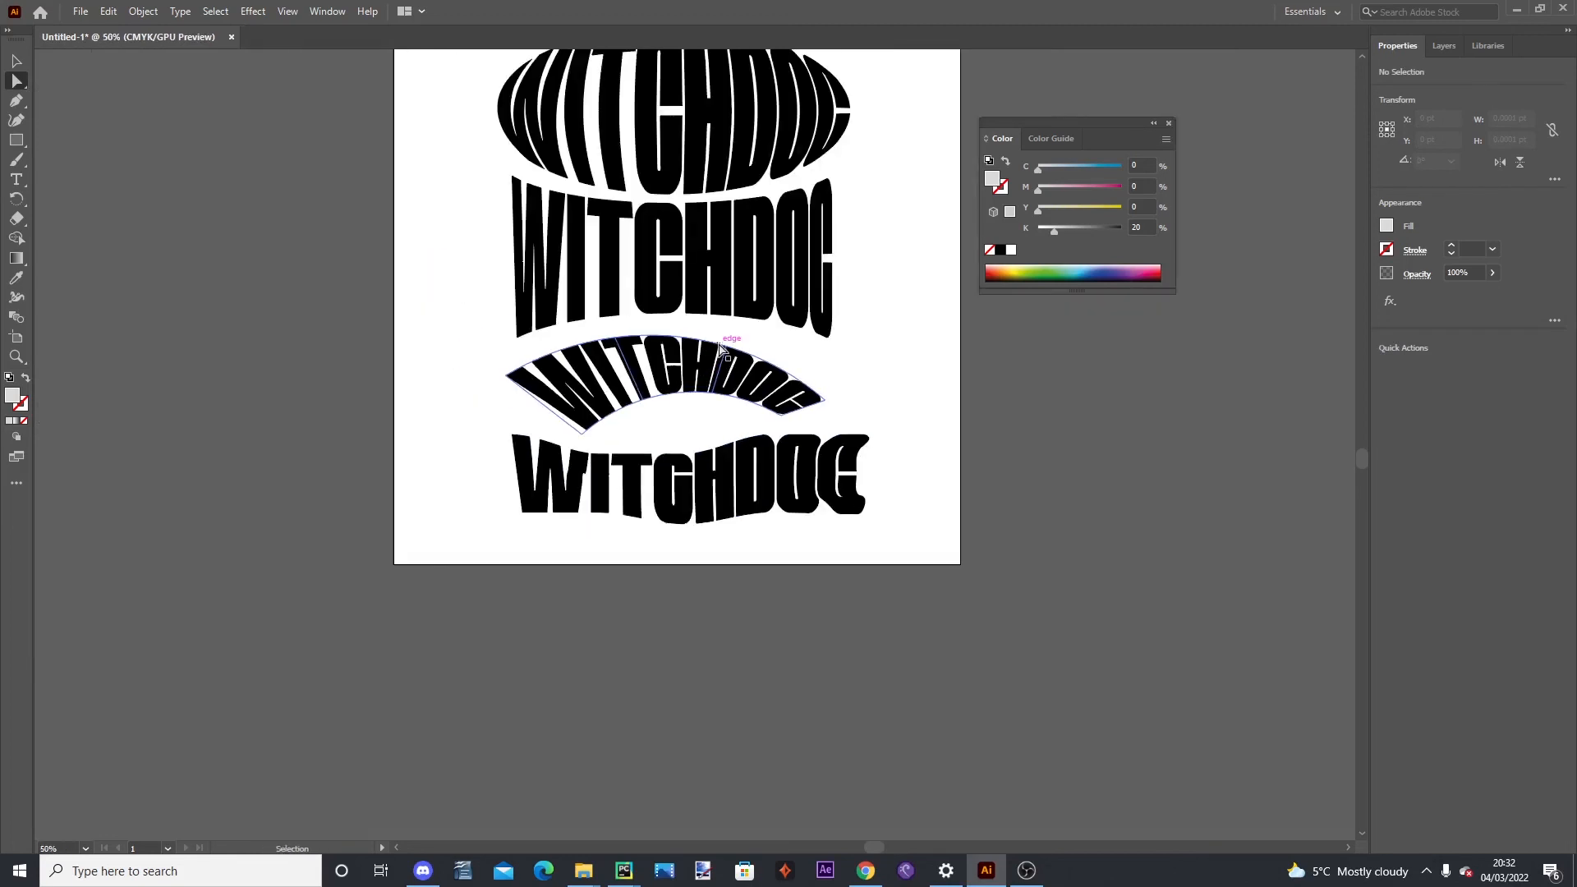
{"action": "scroll", "coordinate": [719, 348], "scroll_direction": "up", "scroll_amount": 4}
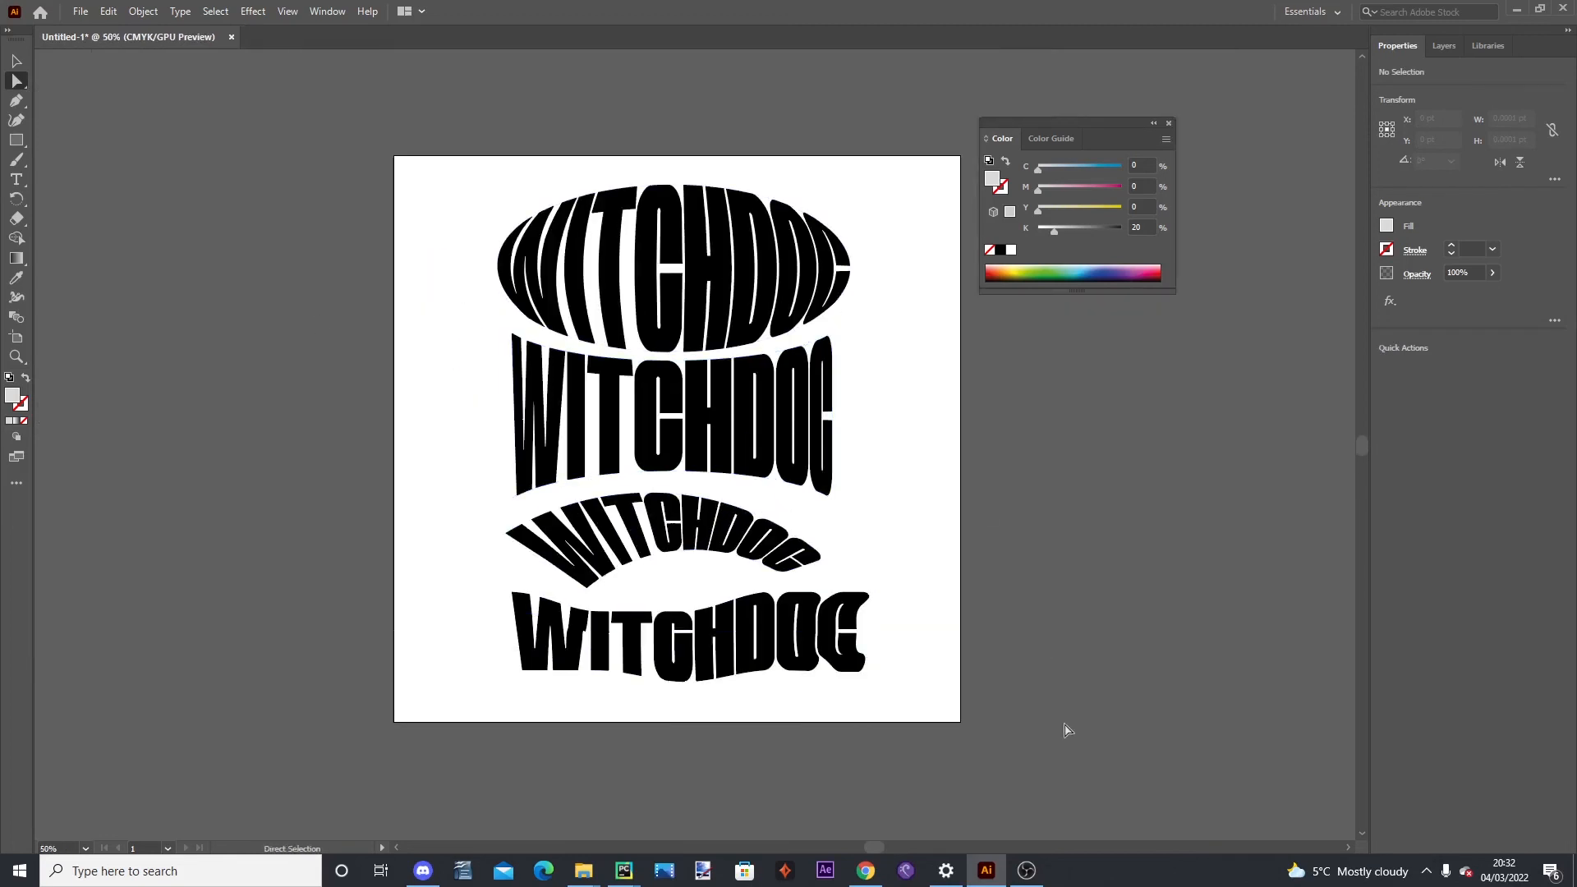
{"action": "key", "text": "v"}
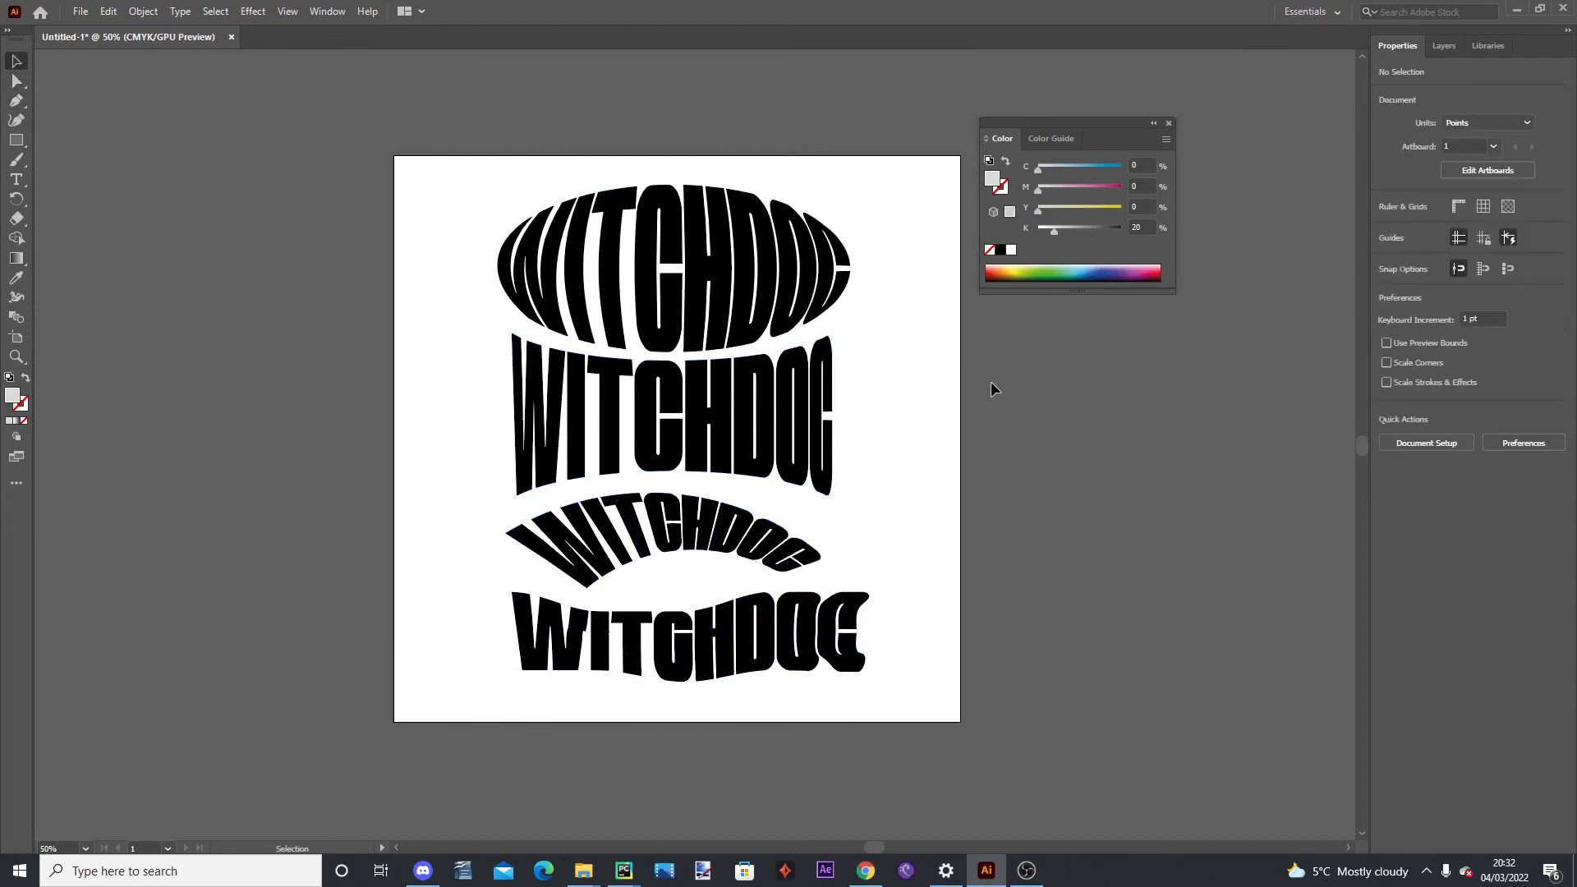